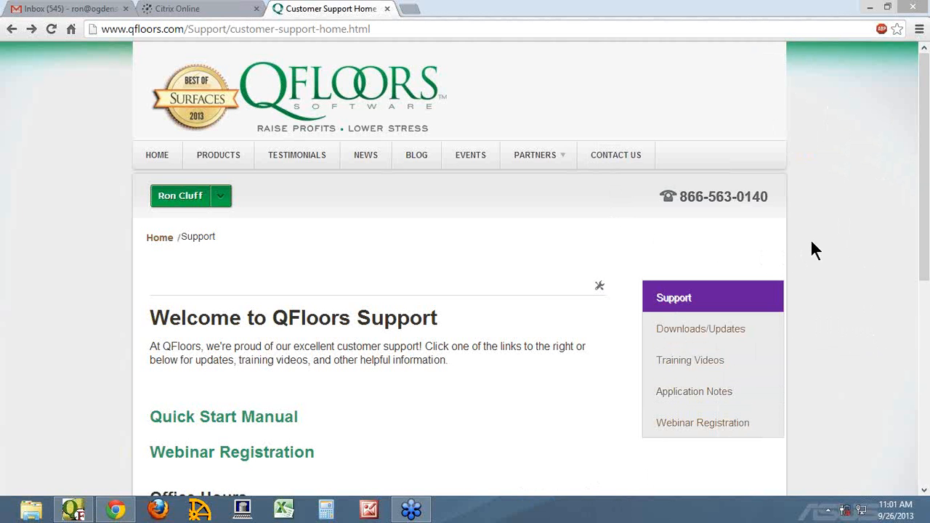
Step: Create a new text document with the default name on the desktop and open it in Notepad
click(927, 515)
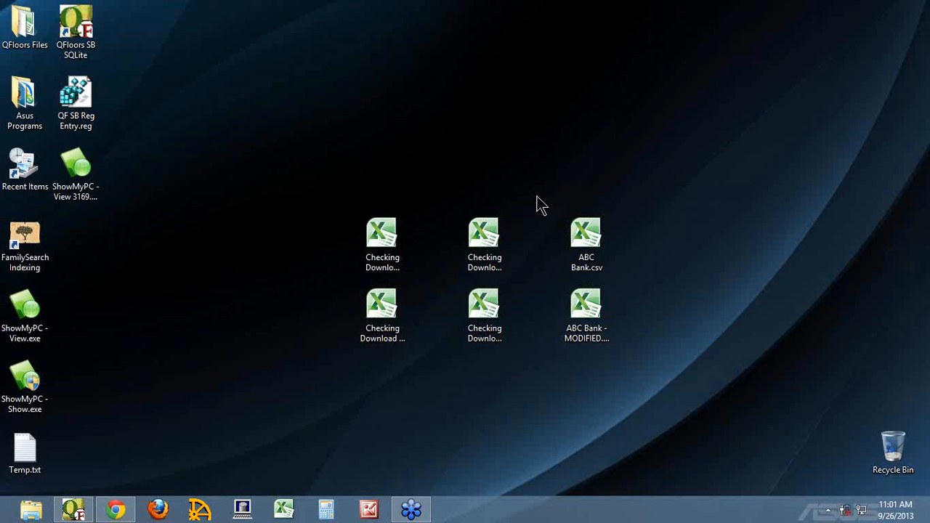
right_click(422, 60)
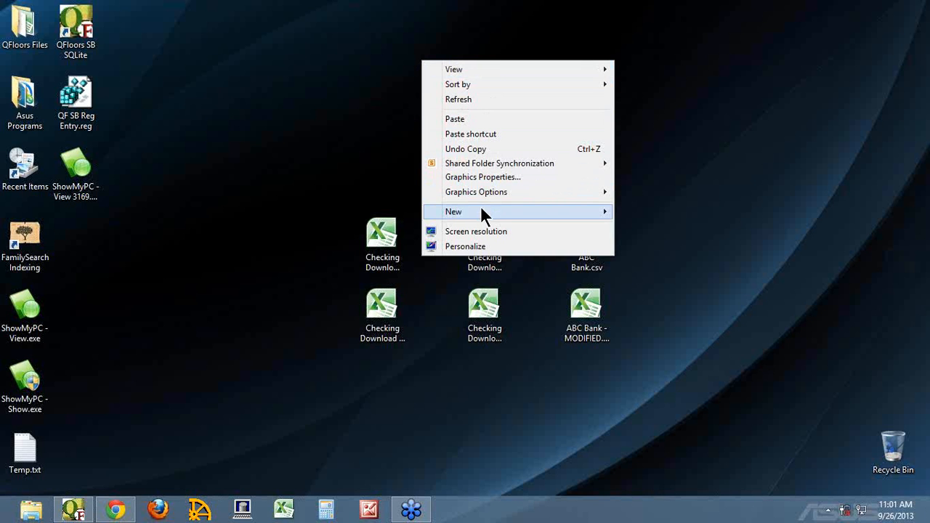
mouse_move(490, 207)
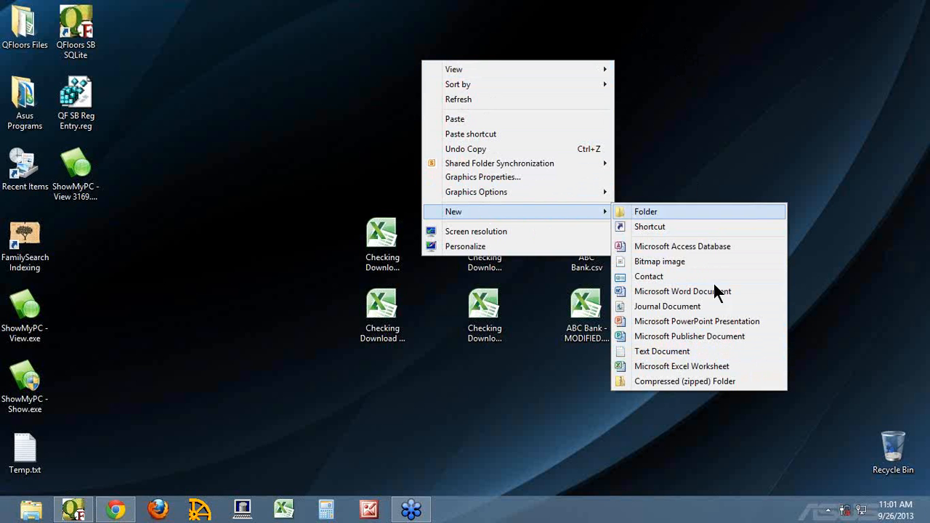
click(659, 350)
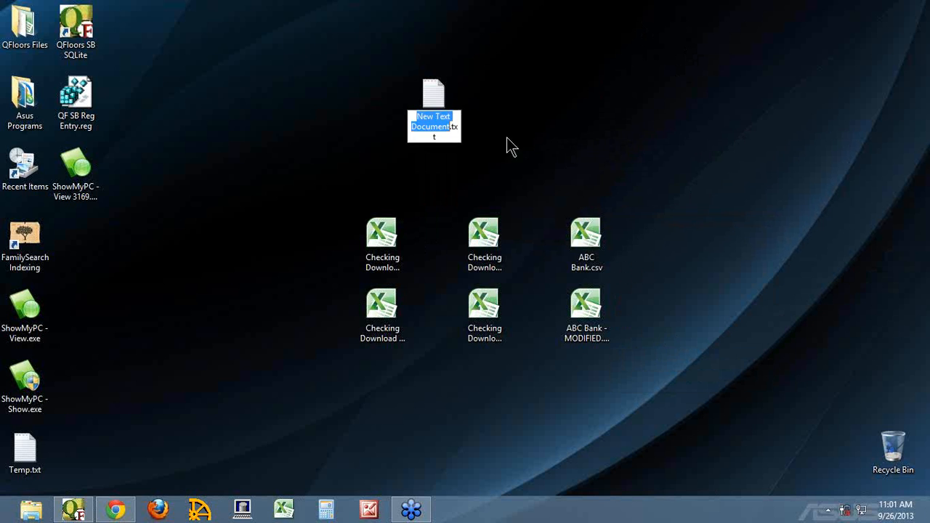
drag(452, 129, 468, 145)
click(454, 129)
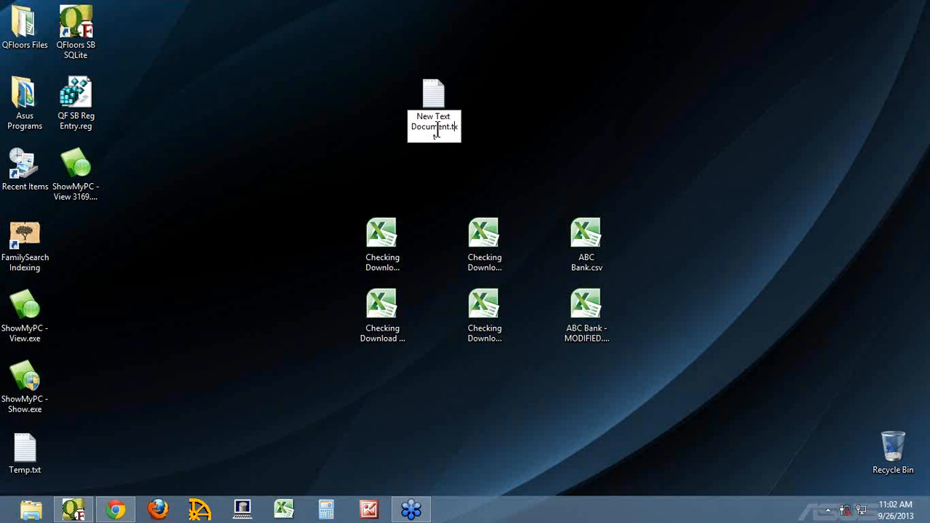
click(437, 99)
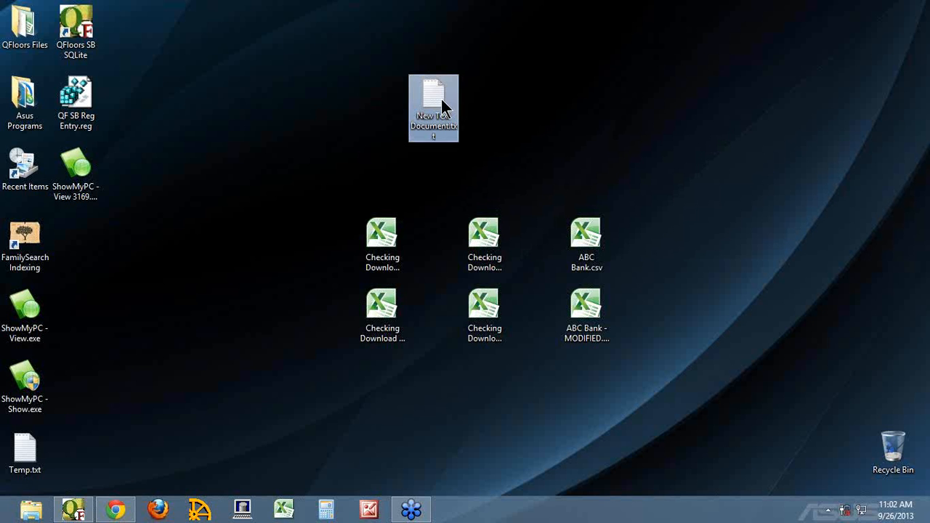
double_click(429, 105)
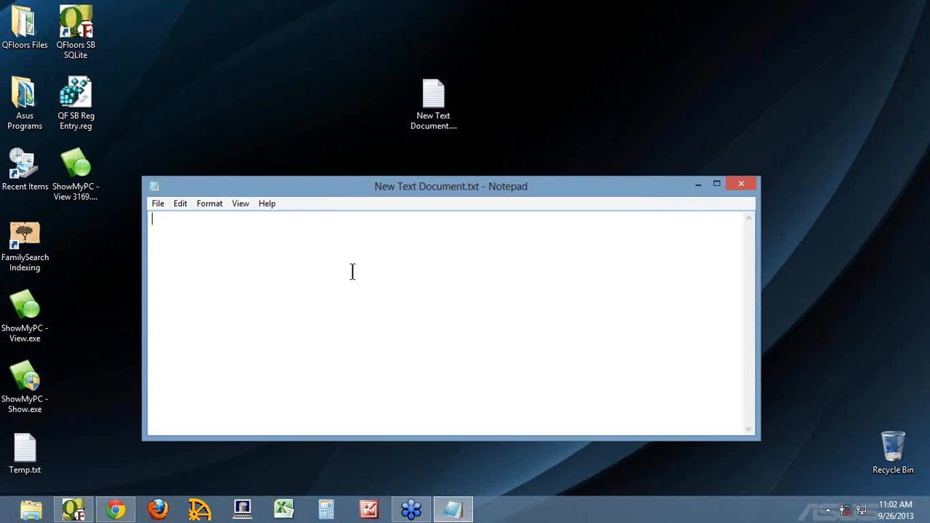
Step: Enter the header line "~~Clear Data,CheckNum,Description,Amount,Debit/Credit" in the empty document
text(~~Clear Data,CheckNu)
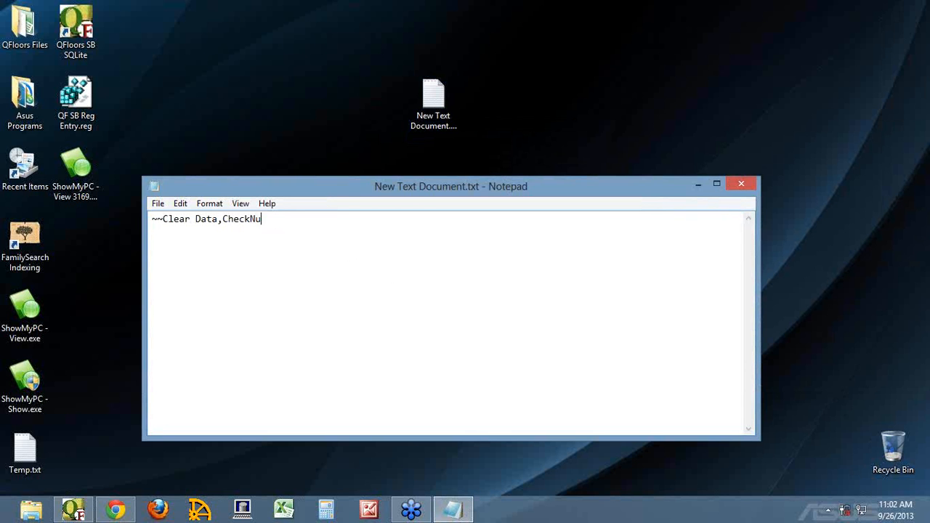
text(m,Description,Amount,)
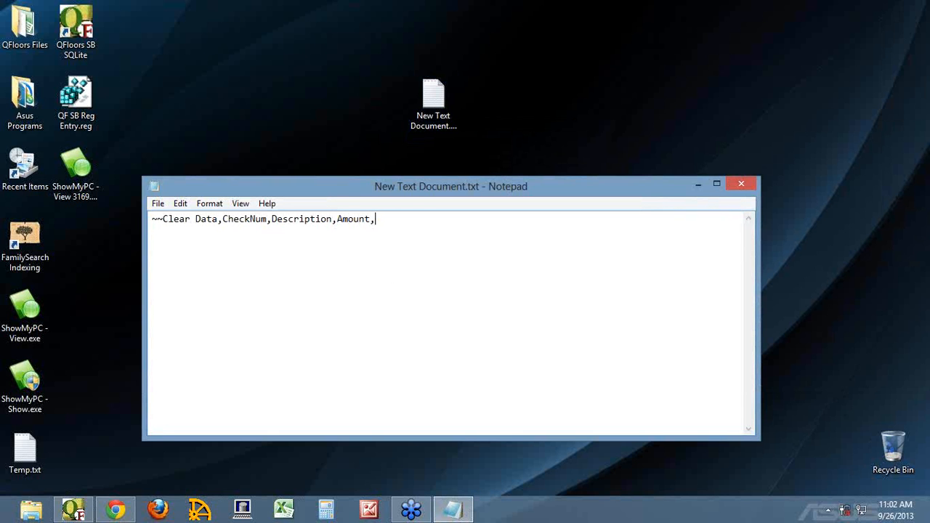
key(BackSpace)
text(,D)
key(BackSpace)
key(BackSpace)
text(,Debit/Credit 0/)
Step: Begin the line below the header with "08/21/2013,5844,Mohawk Ind,"
key(BackSpace)
text(8/21/2013)
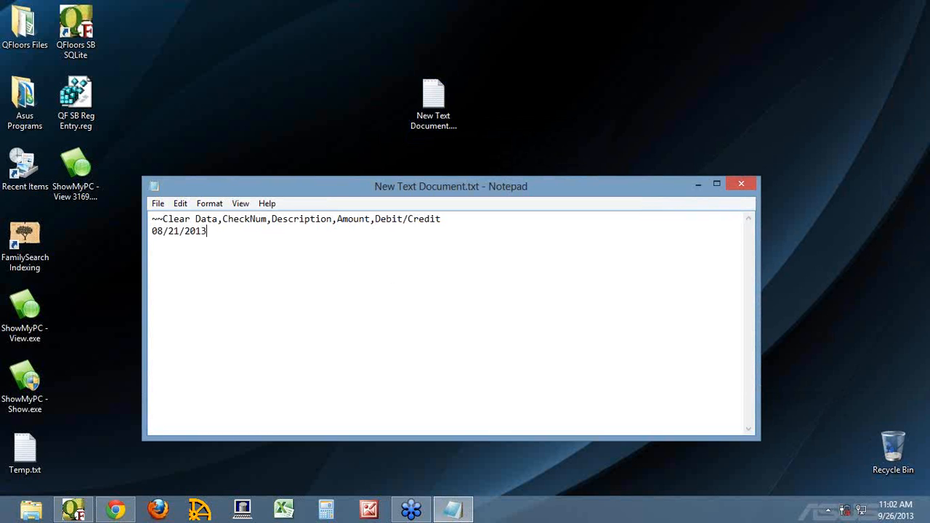
text(,5844,Mo)
key(BackSpace)
text(ohawk Ind,)
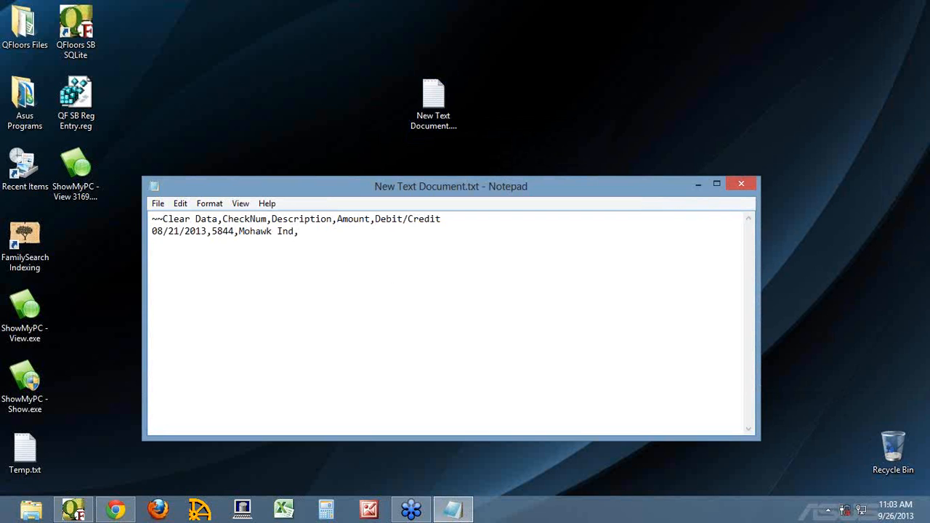
Step: Complete the Mohawk Ind row with the amount -5000 and close the document, saving the changes
text(5000)
text(,)
key(BackSpace)
key(Left)
key(Left)
key(Left)
key(Left)
text(-)
click(744, 184)
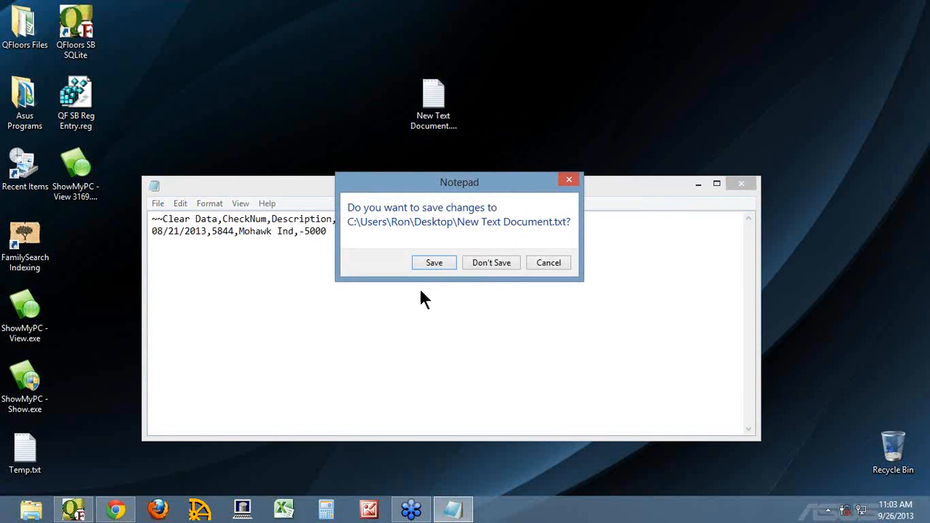
click(436, 262)
Step: Change the extension of the new text document from txt to csv and accept the extension change
right_click(451, 127)
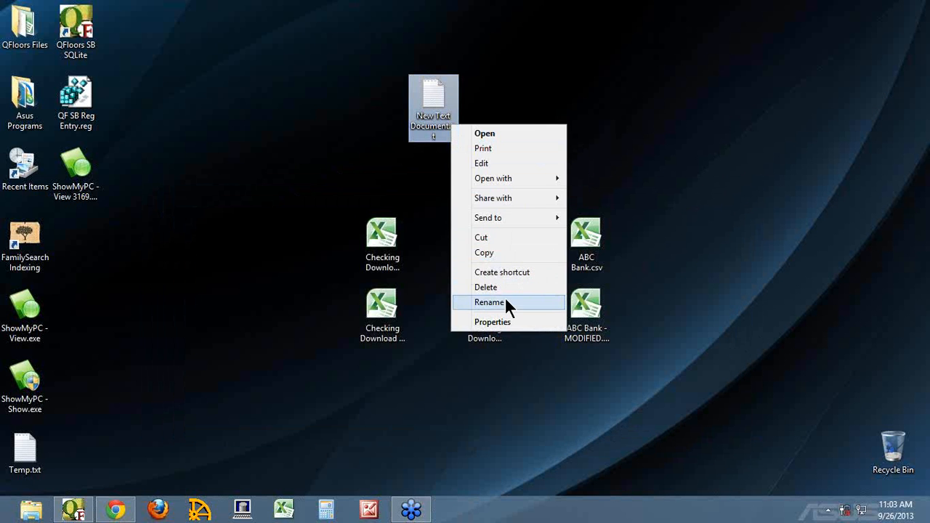
click(506, 302)
key(Right)
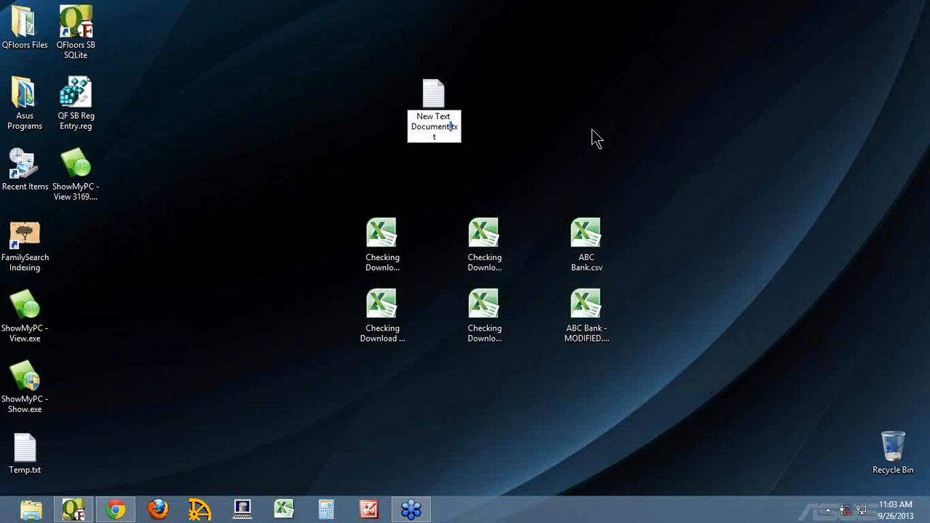
key(Right)
key(Delete)
key(Delete)
key(Delete)
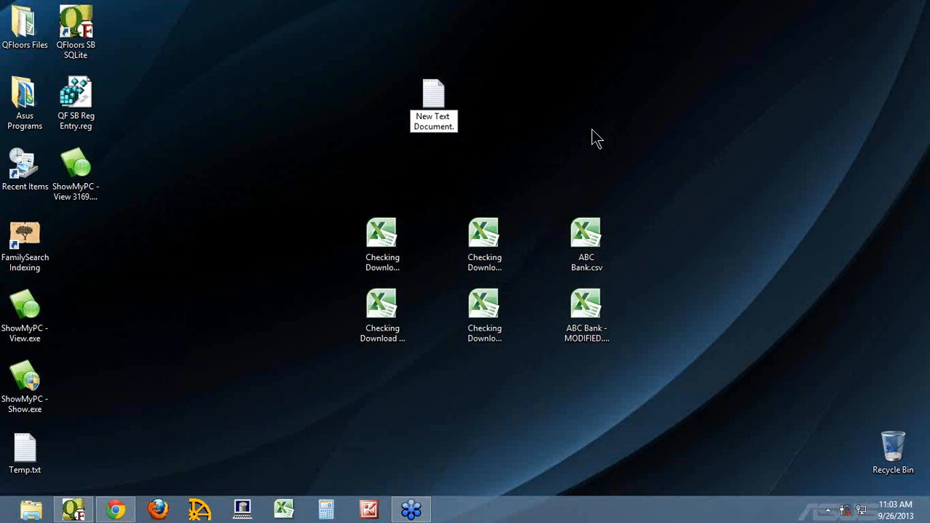
text(csv)
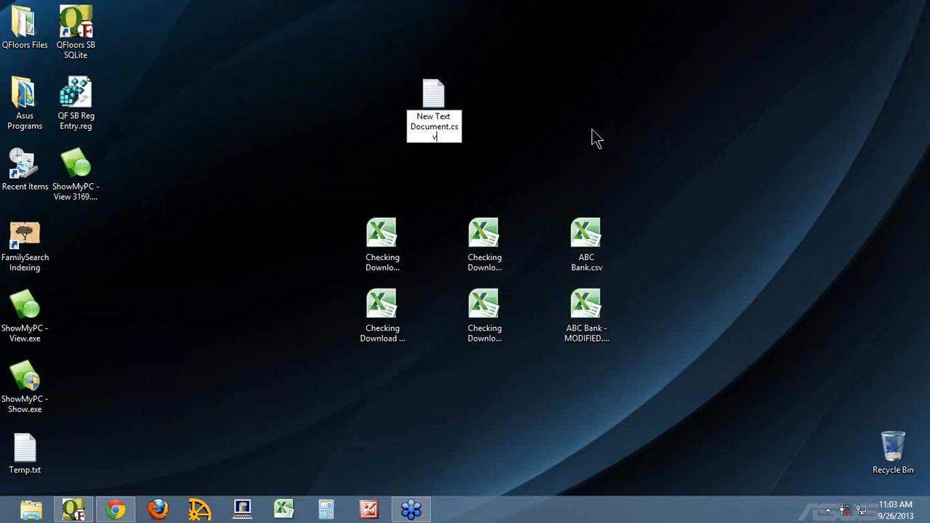
key(Return)
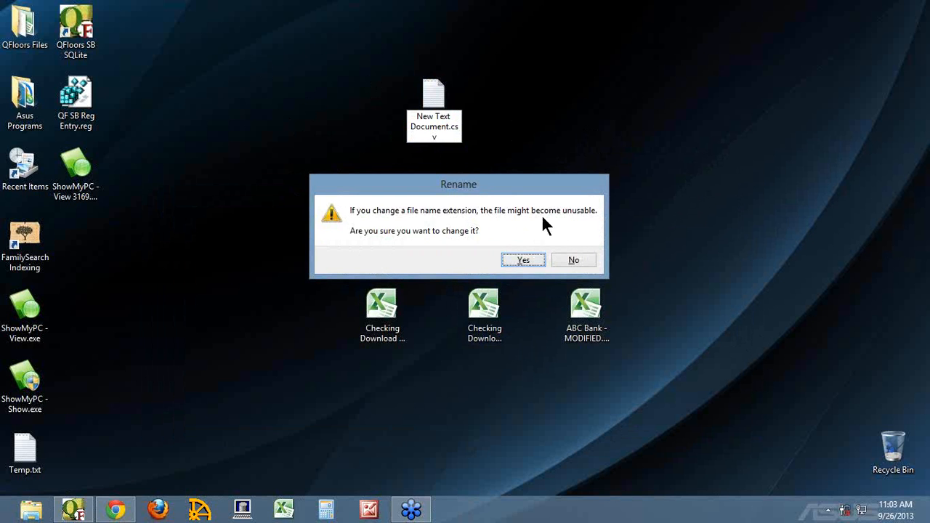
click(525, 260)
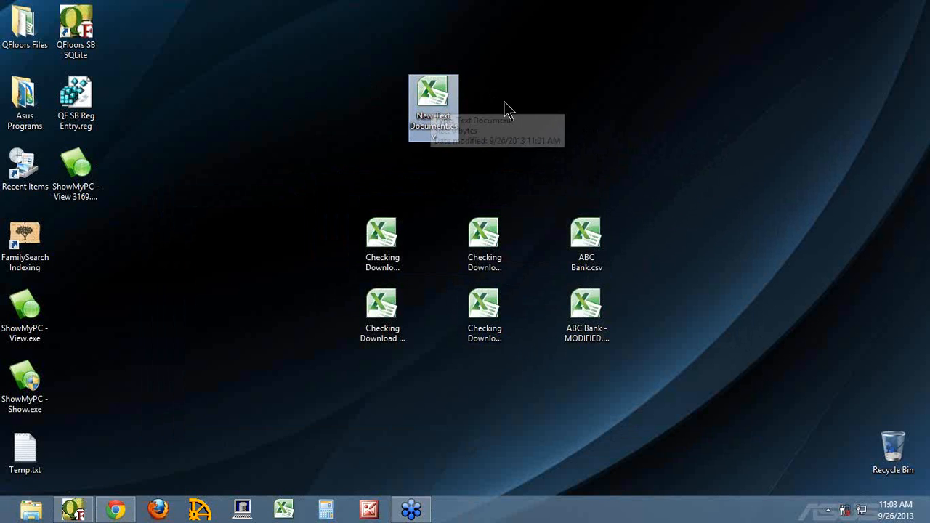
Step: Rename New Text Document.csv back to the txt extension
right_click(450, 107)
click(498, 260)
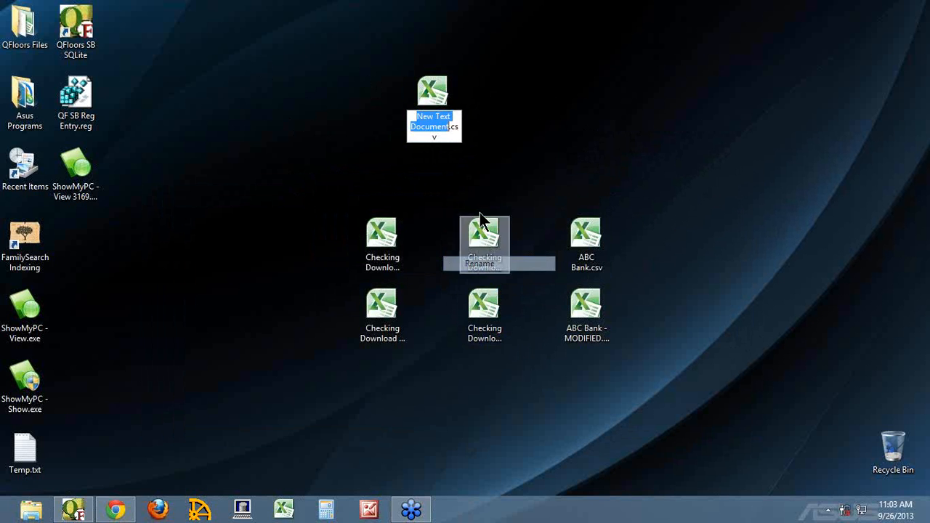
drag(448, 129, 497, 137)
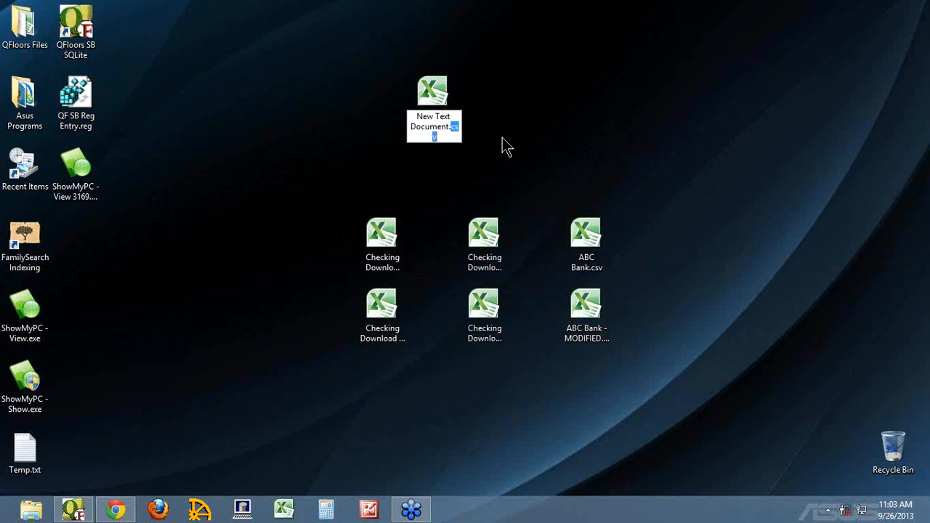
text(txt)
key(Return)
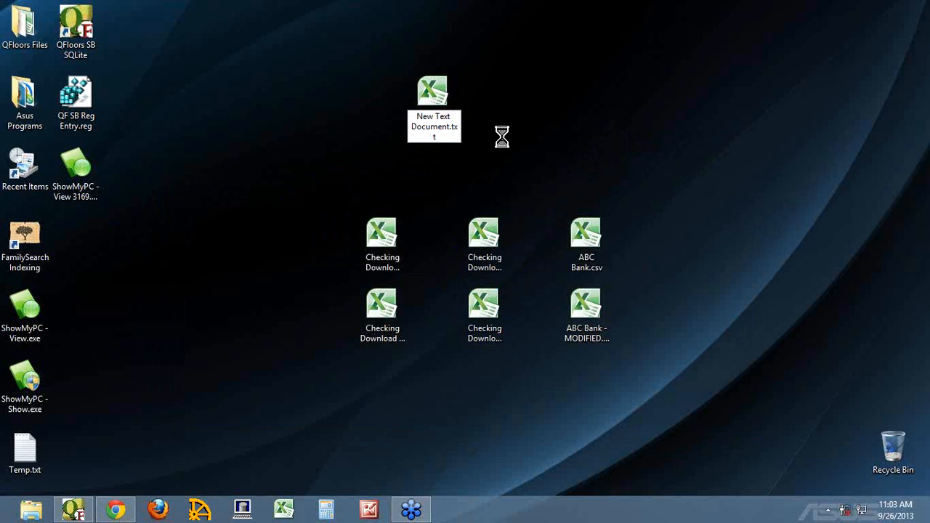
key(Return)
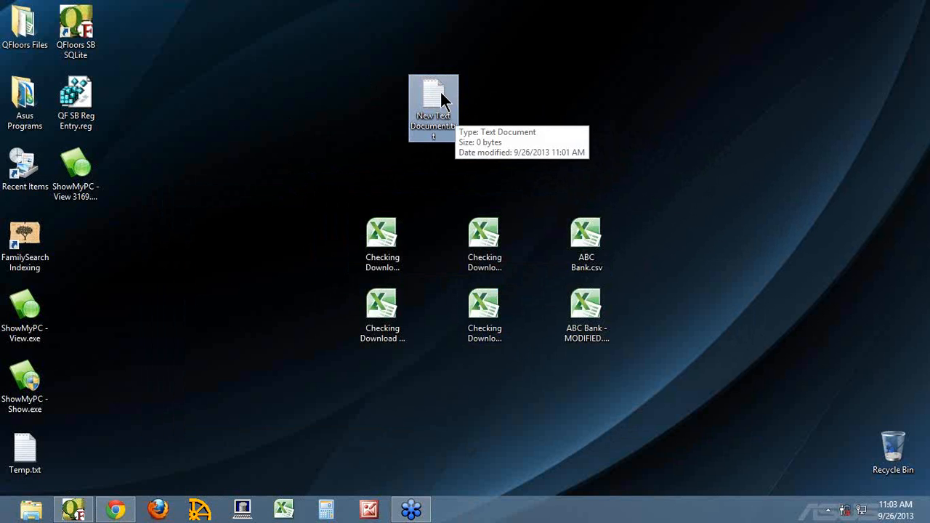
Step: Rename New Text Document.txt to New Text Document.csv
key(F2)
click(451, 127)
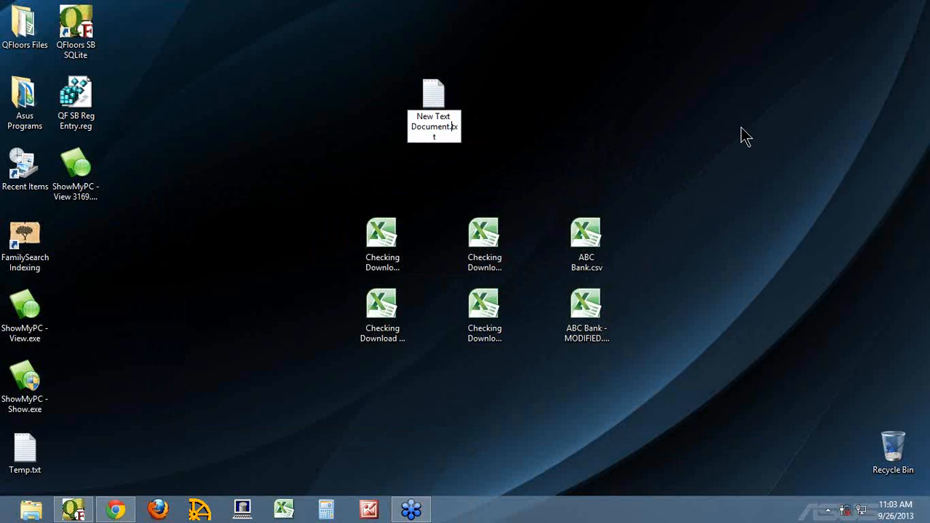
key(Delete)
key(Delete)
key(Delete)
text(csv)
key(Return)
key(Return)
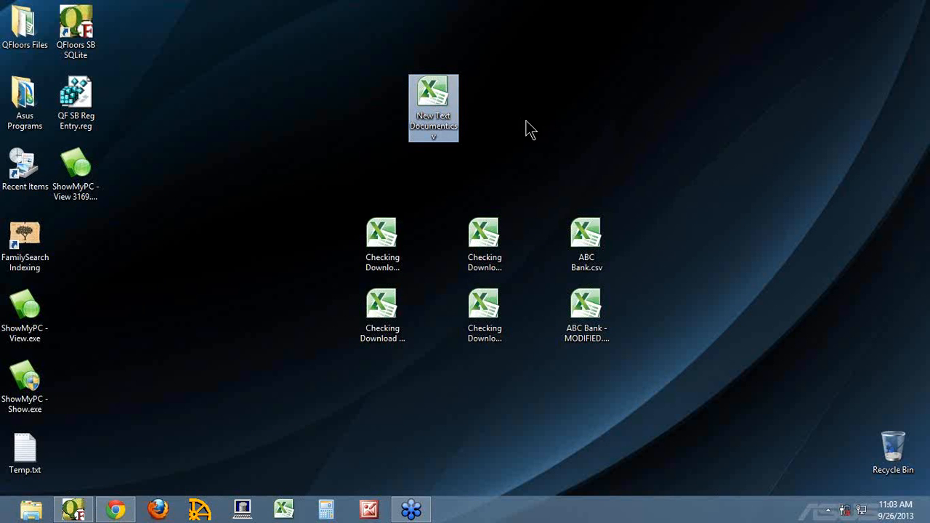
Step: View New Text Document.csv in Excel with column A fitted to its contents, and close it without saving
double_click(446, 94)
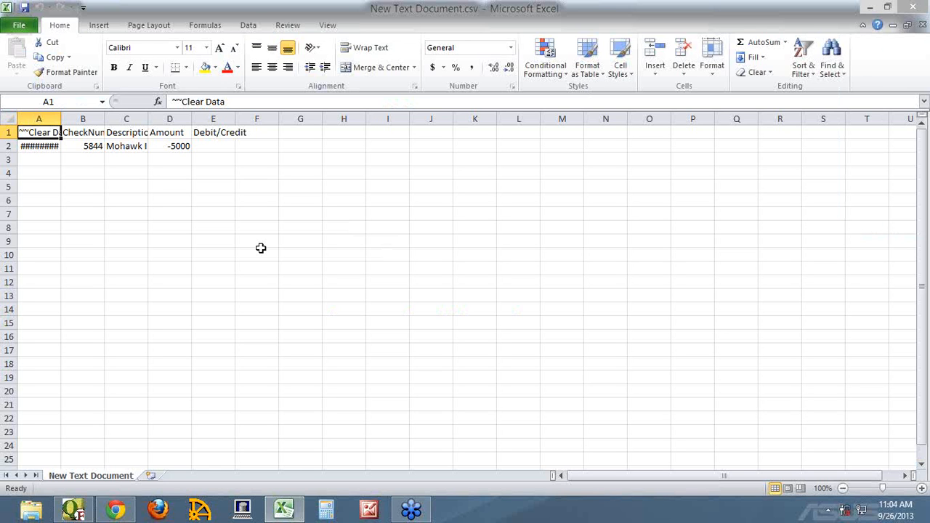
double_click(61, 118)
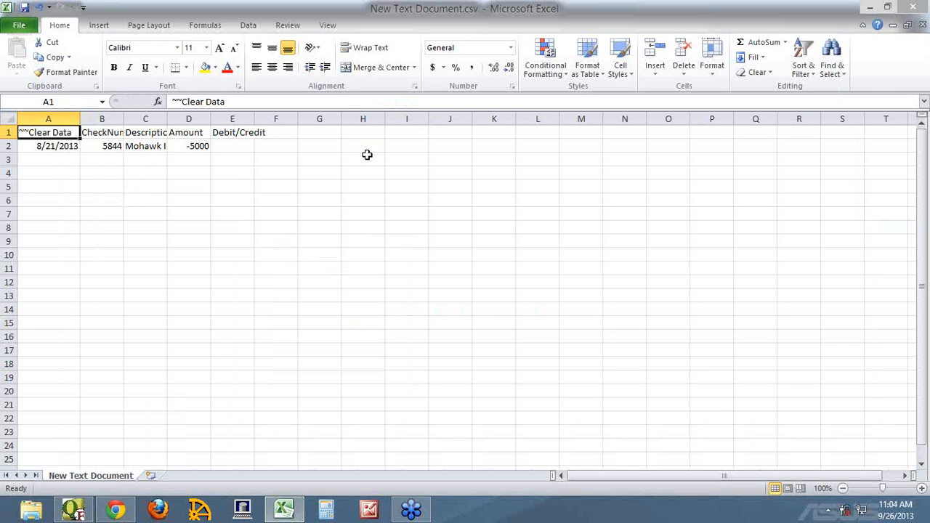
click(912, 8)
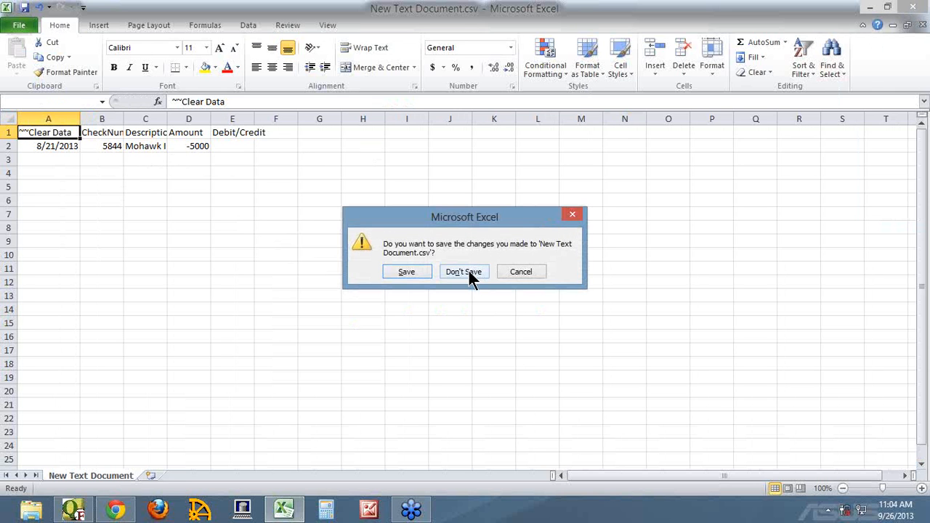
click(469, 278)
Step: Create a new Microsoft Excel worksheet named TEMP on the desktop and open it
right_click(558, 90)
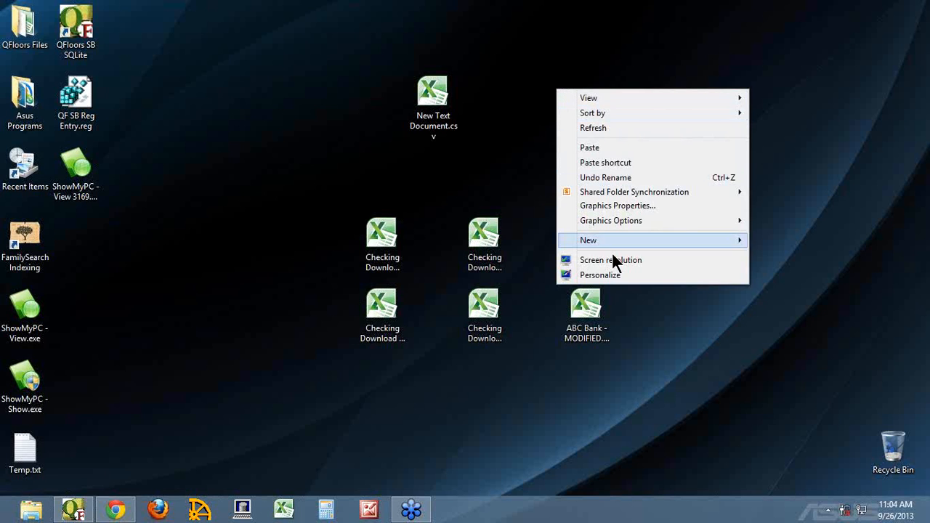
mouse_move(605, 238)
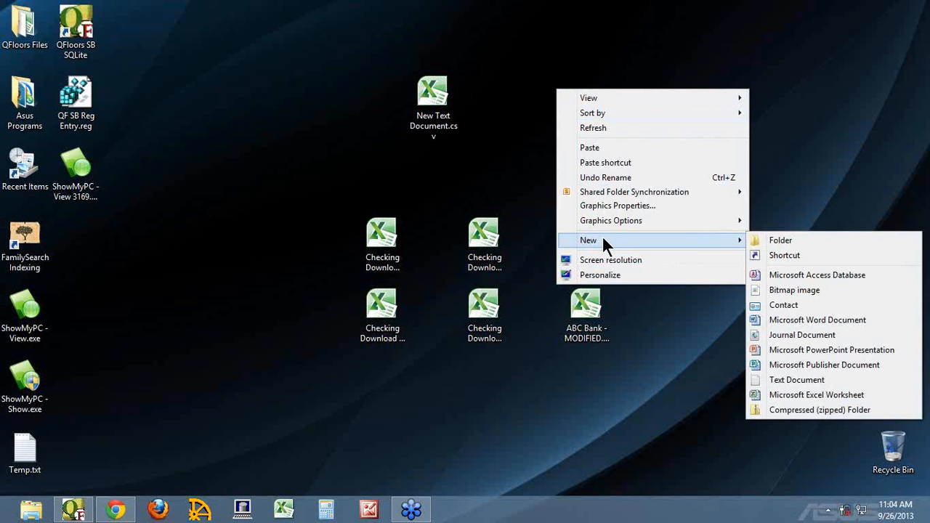
click(814, 394)
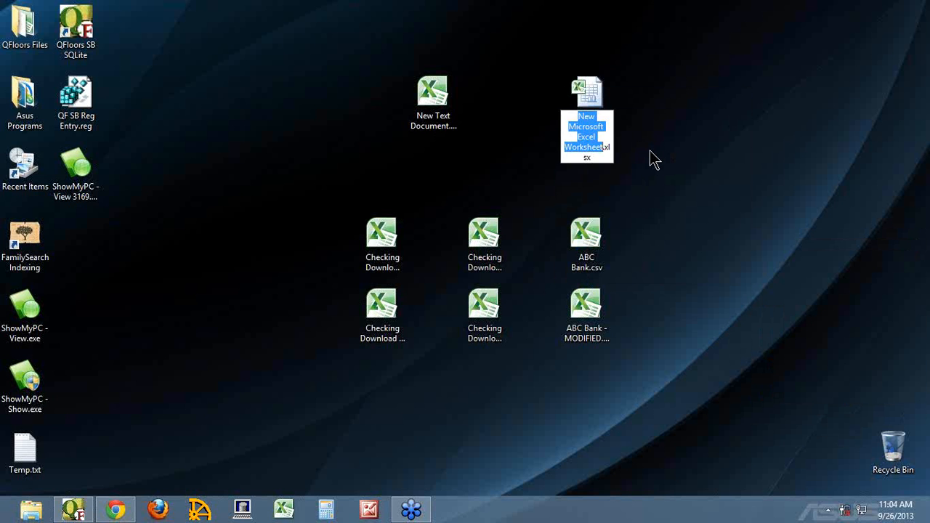
text(TEMP)
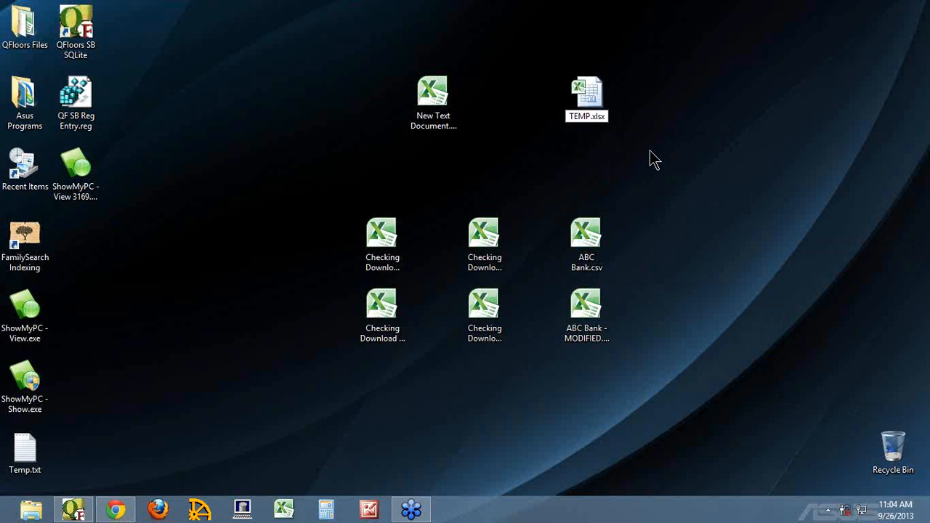
key(Return)
key(Return)
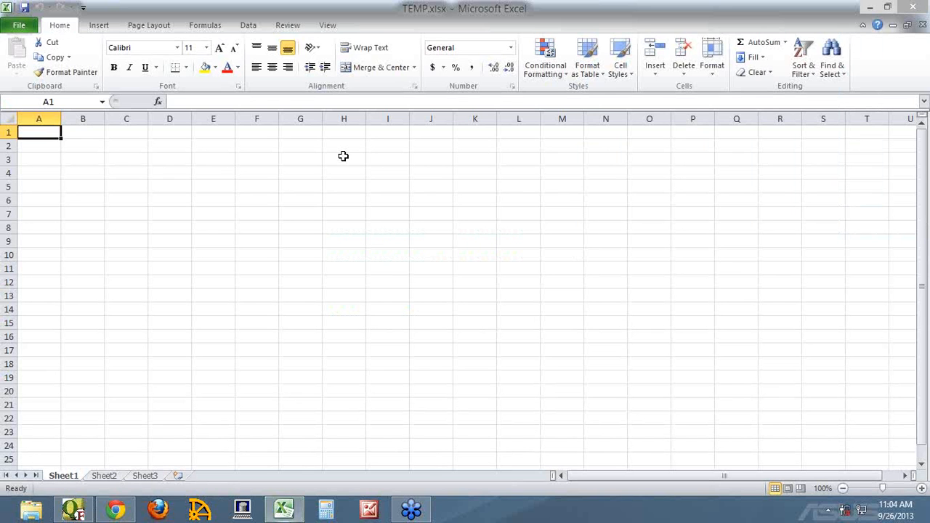
Step: Enter the header row in A1 to E1: ~~Clear Date, Check, Desc, Amount and DR/CR
text(~)
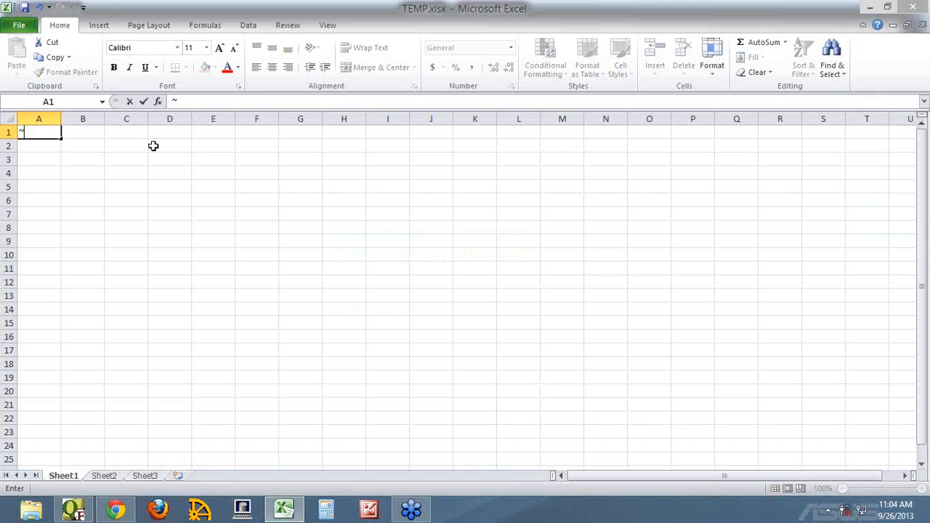
text(~Clear Date)
key(Tab)
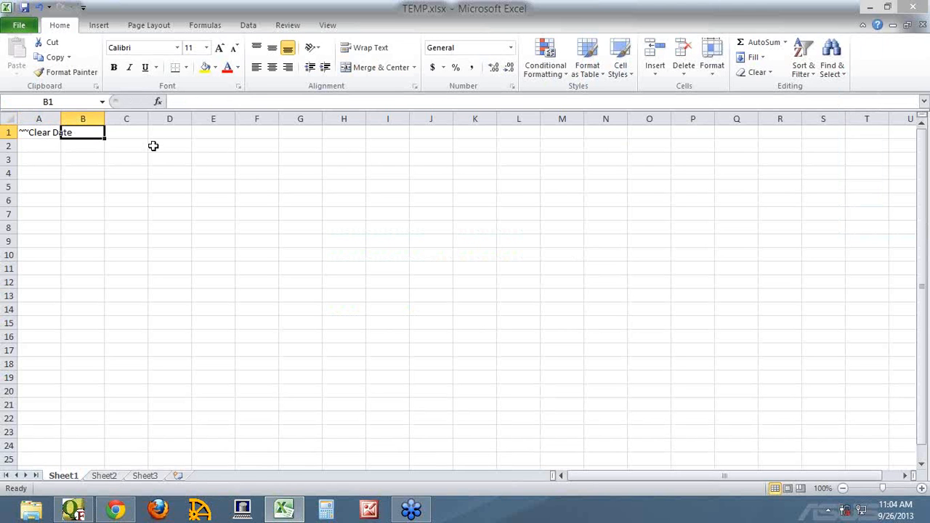
text(Chec)
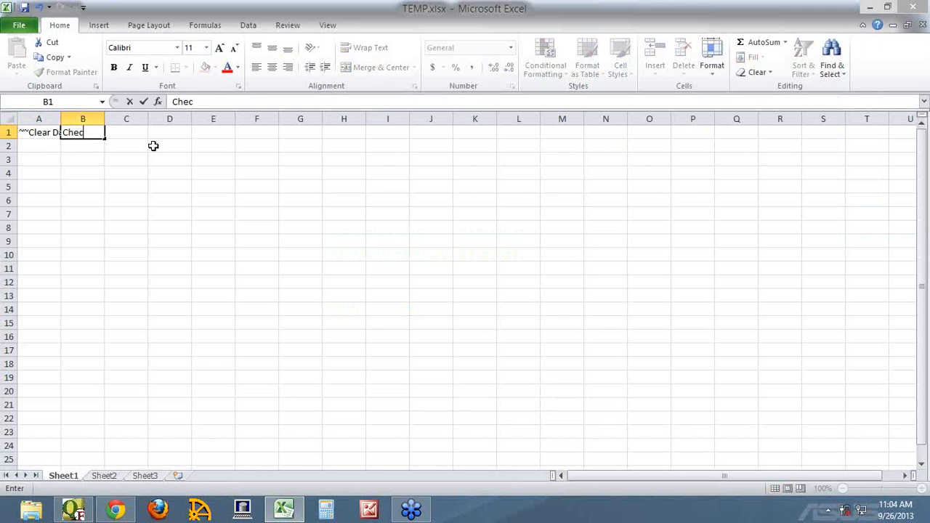
text(k)
key(Tab)
text(Desc)
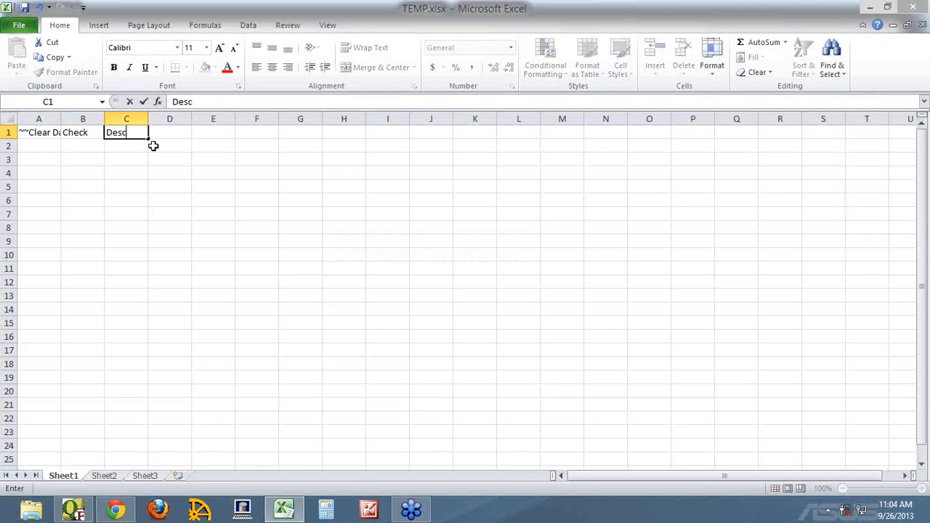
key(Tab)
text(Amount)
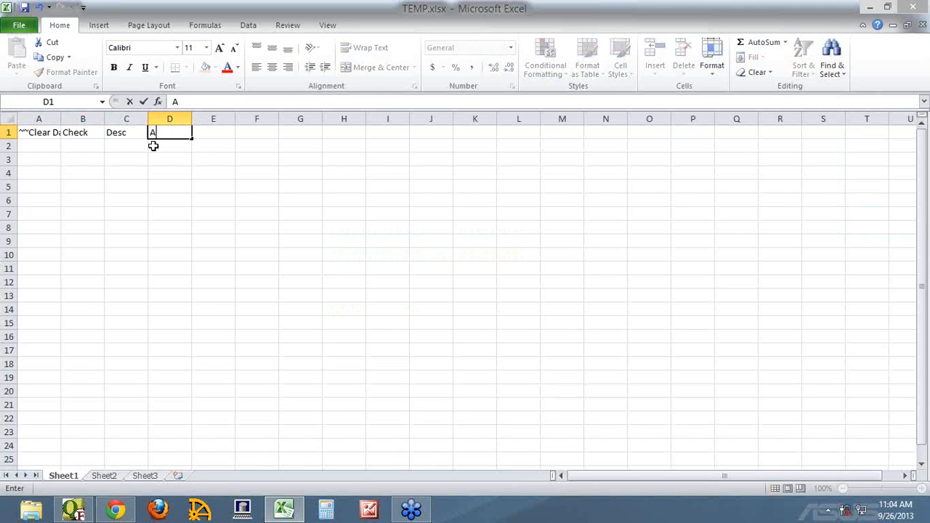
key(Tab)
text(DR/CR)
key(Return)
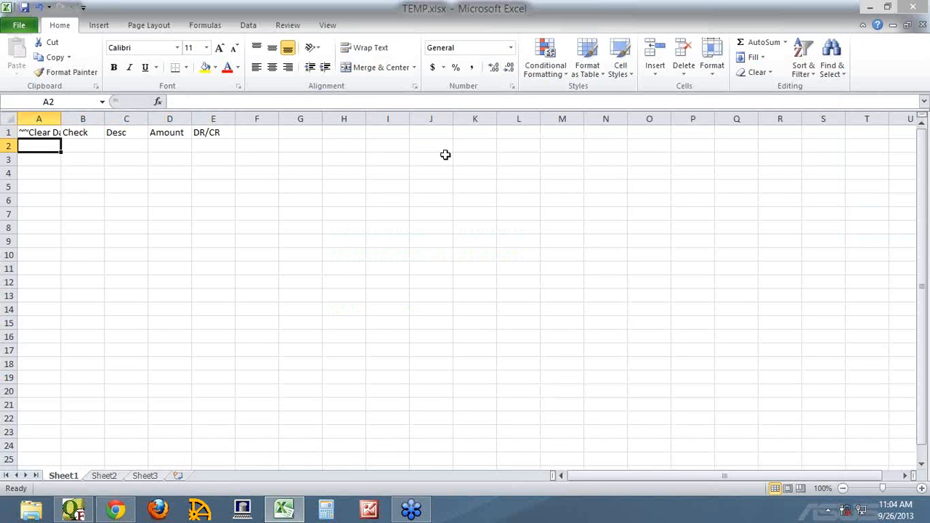
Step: Enter a sample transaction in row 2 with date 08/11/2013, check 8547, description Shaw and amount 2581.33
text(08/1)
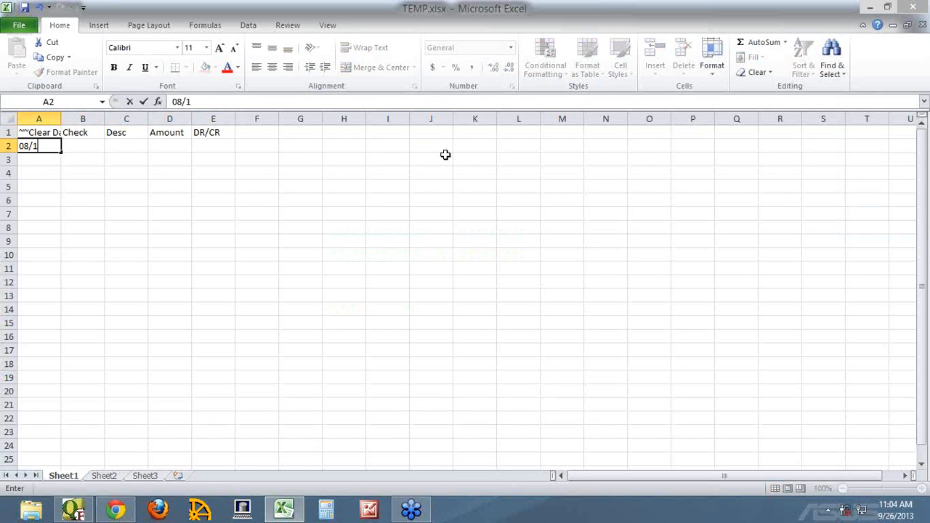
text(1/2013)
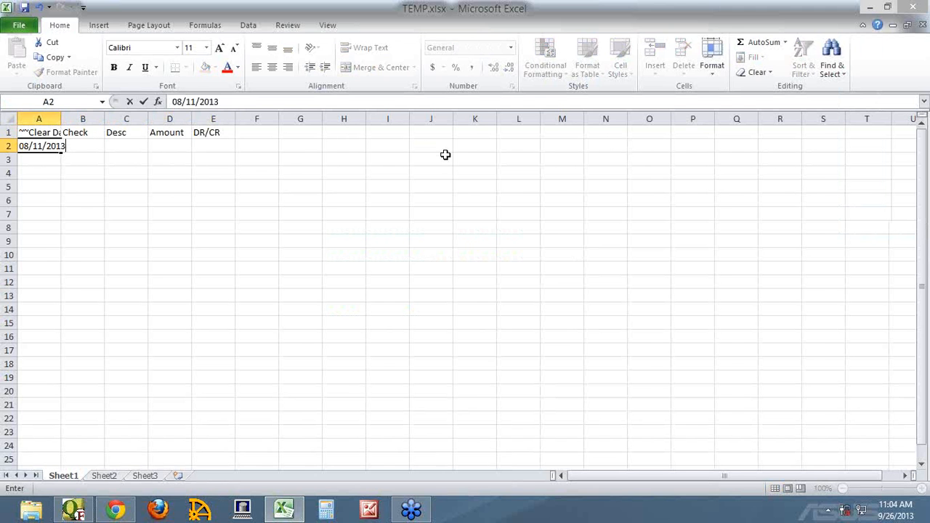
key(Tab)
text(85)
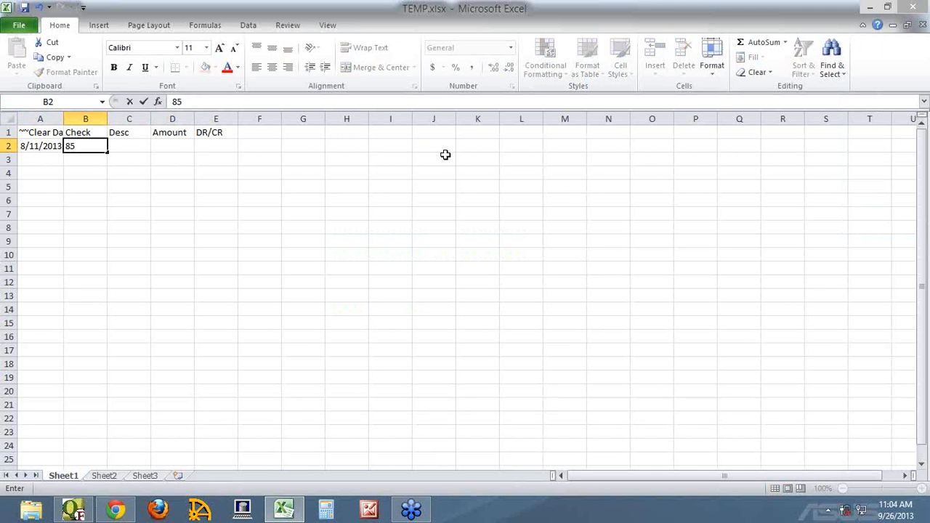
text(47)
key(Tab)
text(Shaw)
key(Tab)
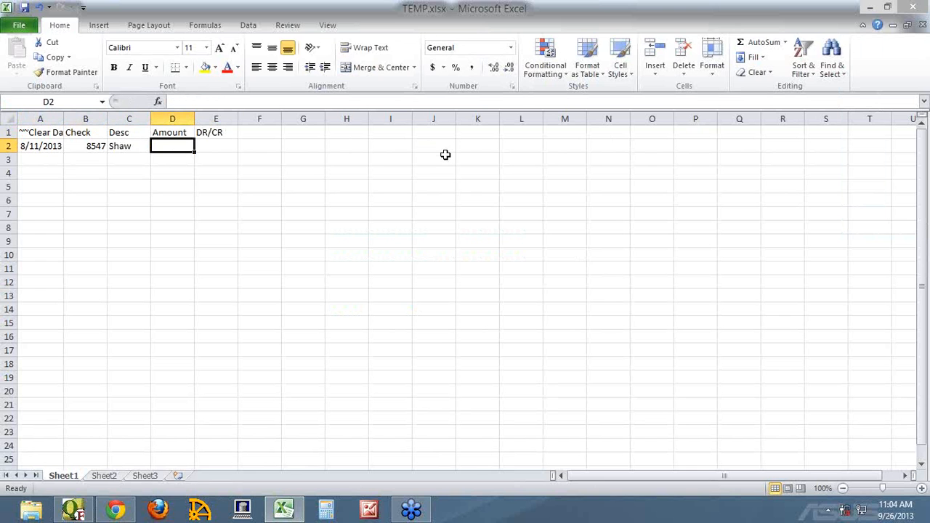
text(2581.33)
key(Tab)
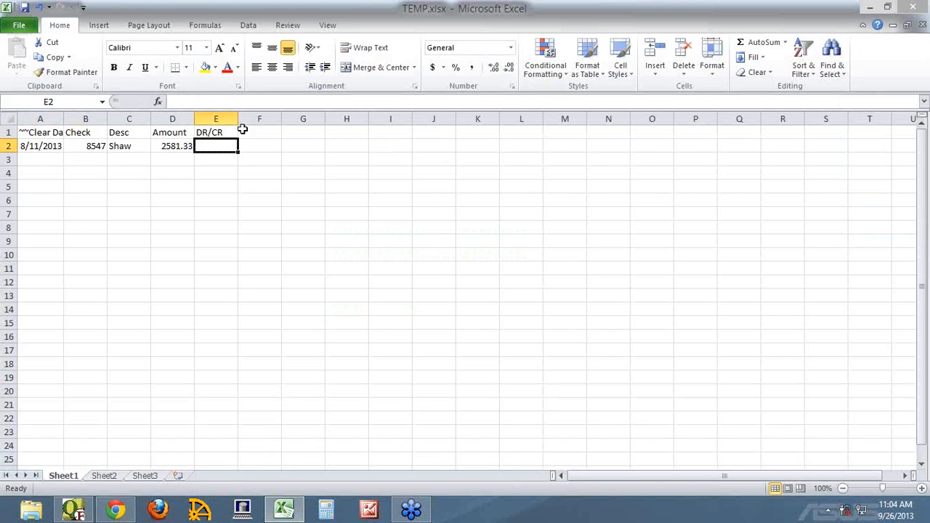
Step: Make the Shaw transaction's amount negative, -2581.33, and select its DR/CR cell
double_click(159, 146)
text(-)
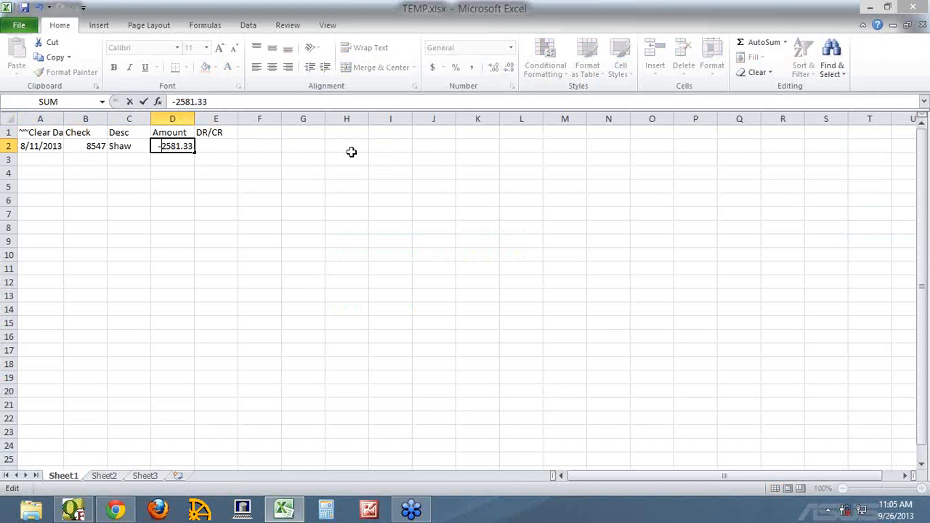
key(Return)
click(207, 147)
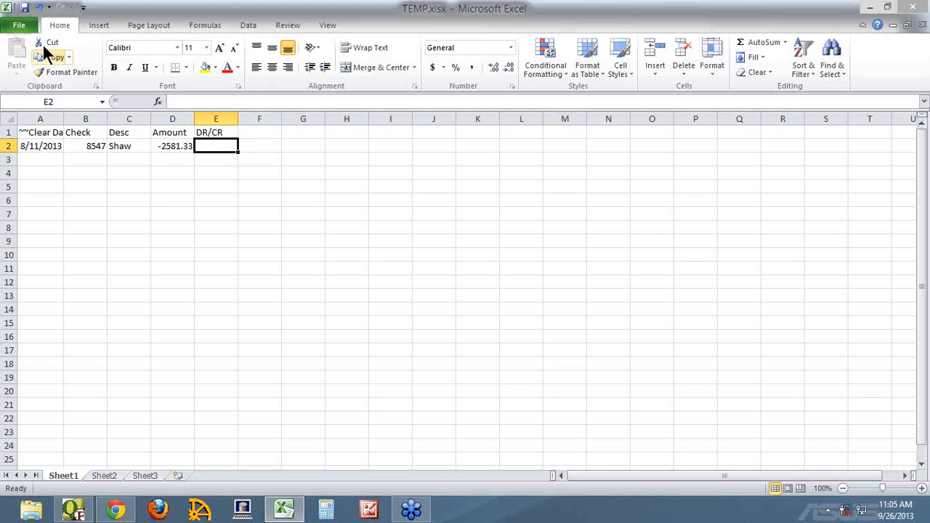
Step: Save the active sheet to the desktop as TEMP.csv in CSV (Comma delimited) format, and close it without saving again
click(20, 28)
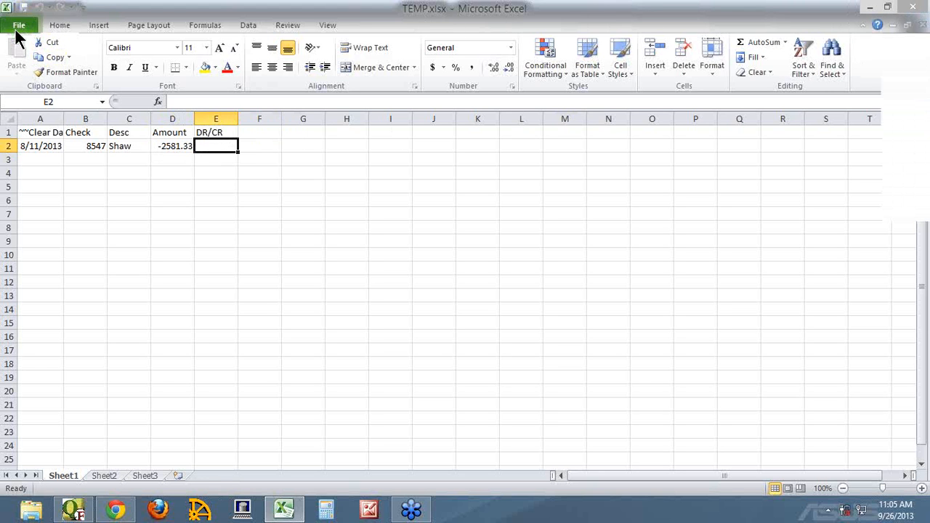
click(32, 65)
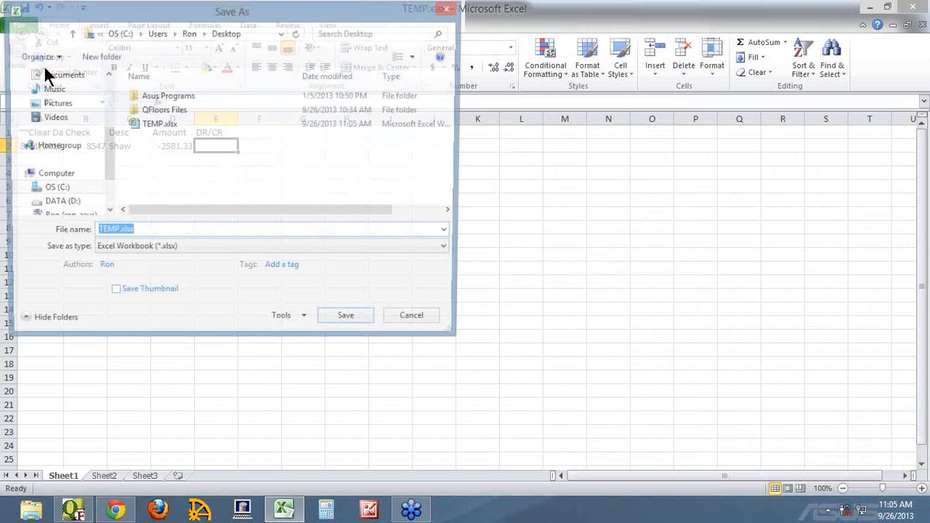
click(170, 250)
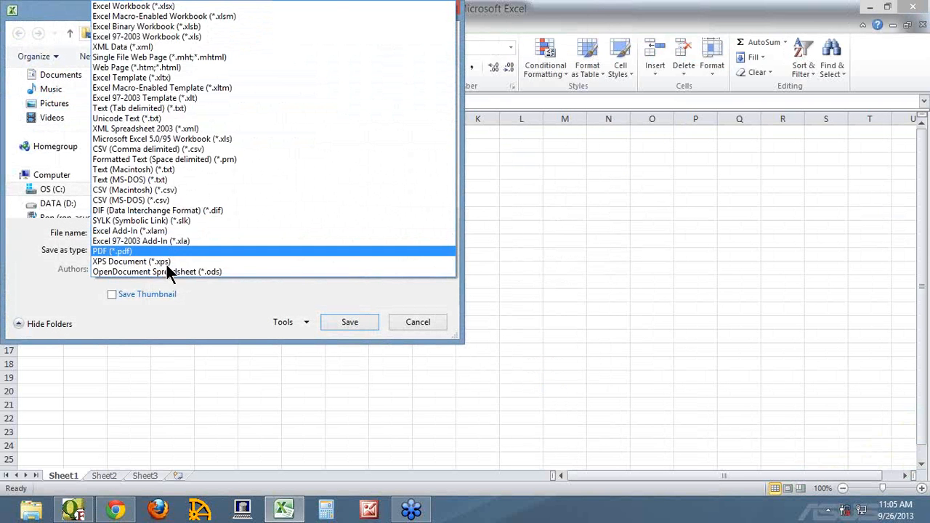
click(198, 328)
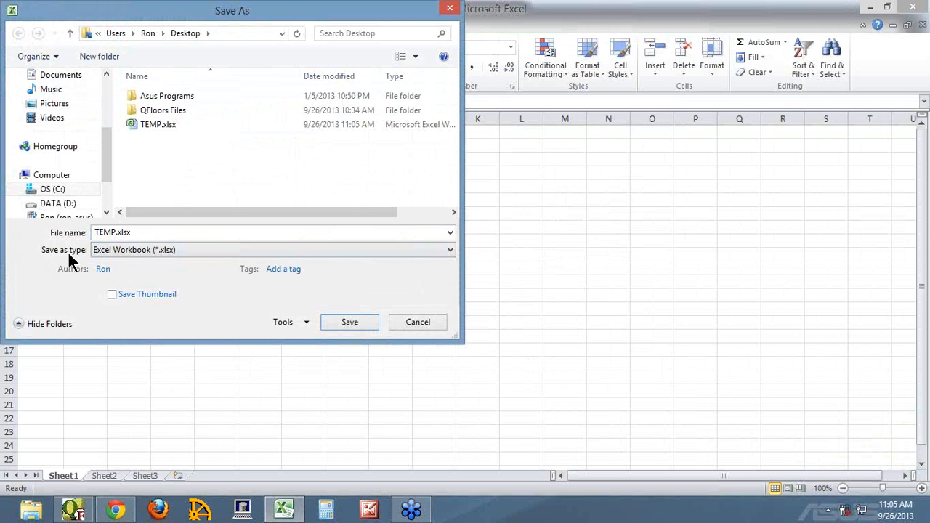
click(116, 249)
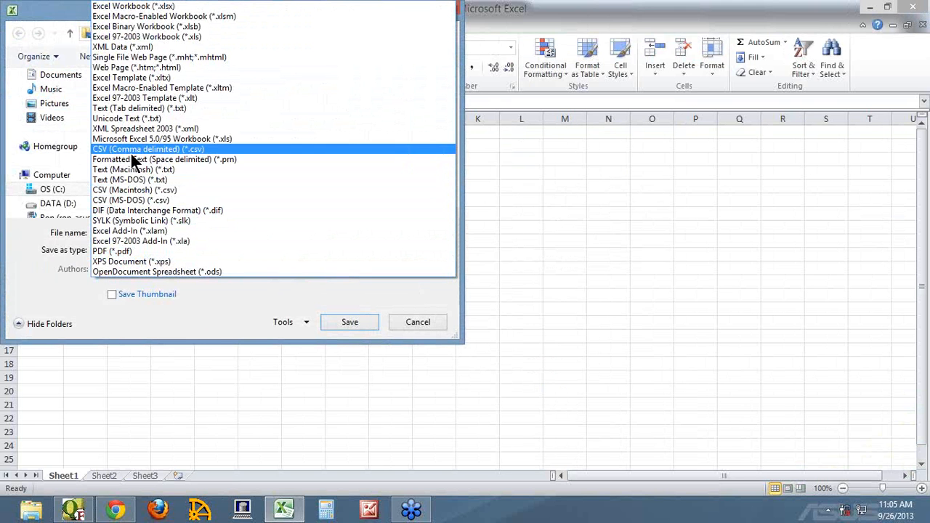
click(165, 149)
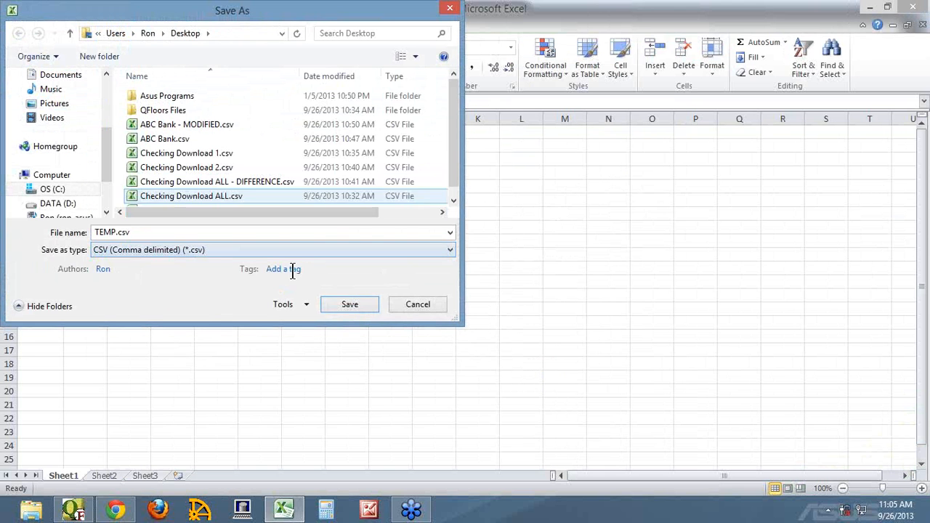
click(349, 304)
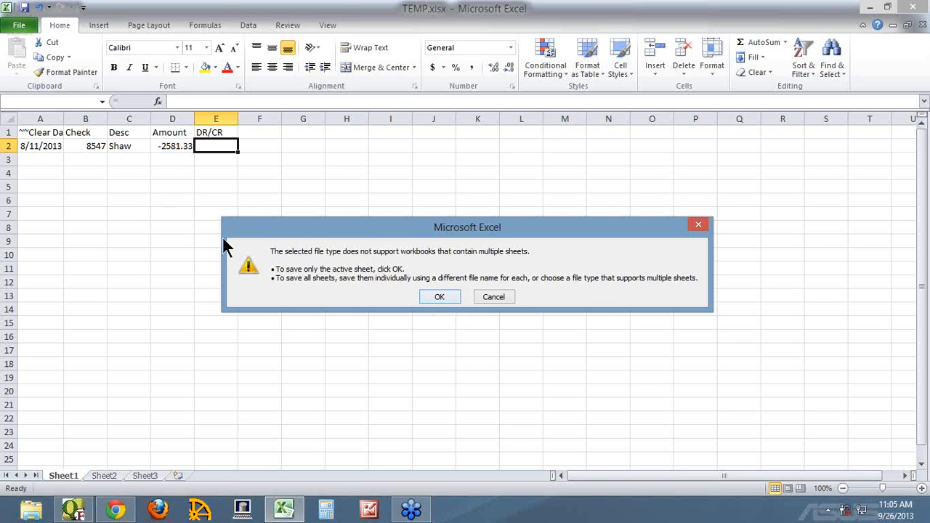
click(445, 294)
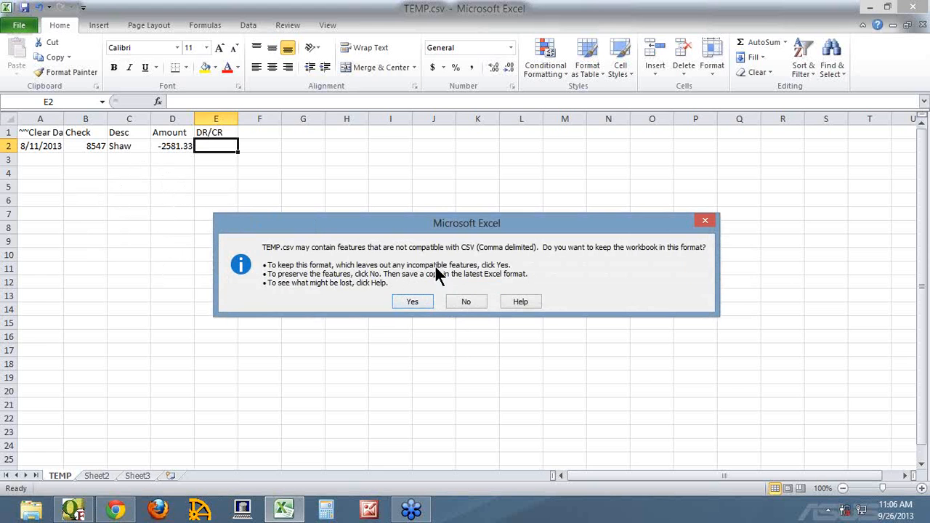
click(424, 303)
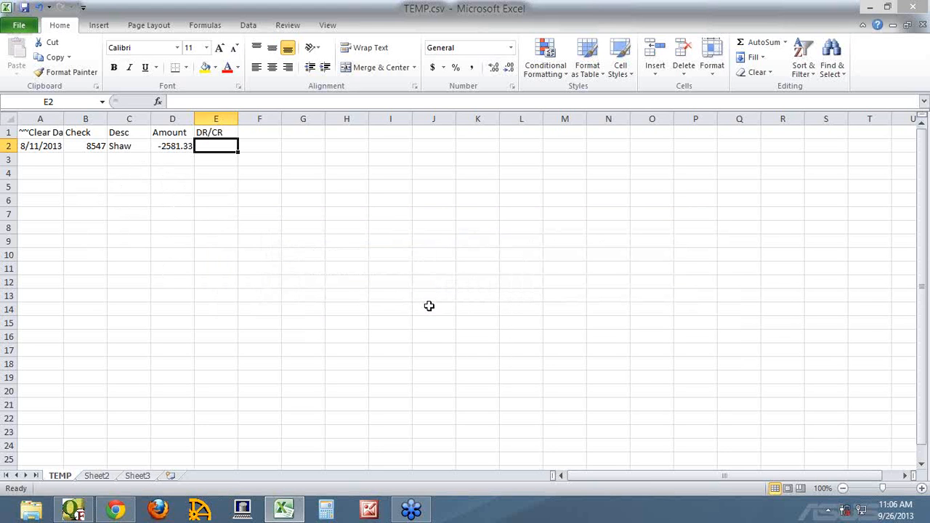
click(914, 14)
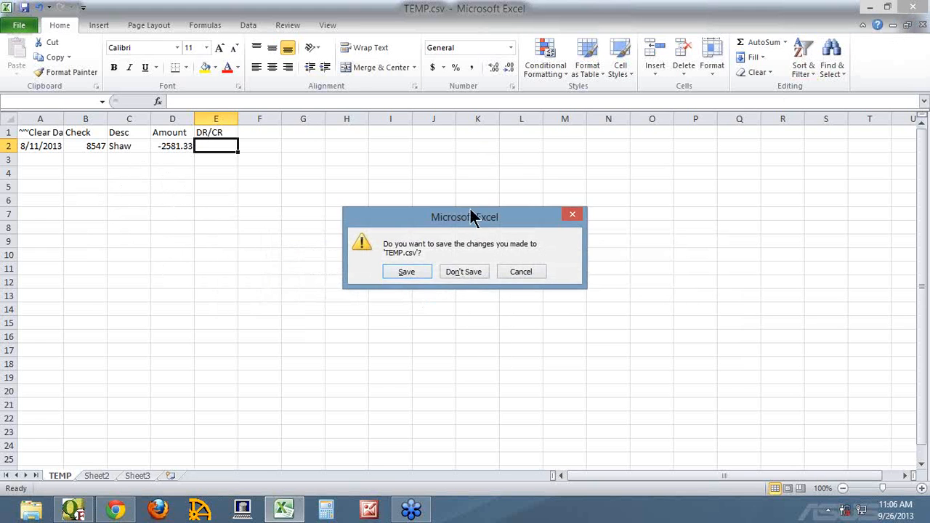
click(474, 273)
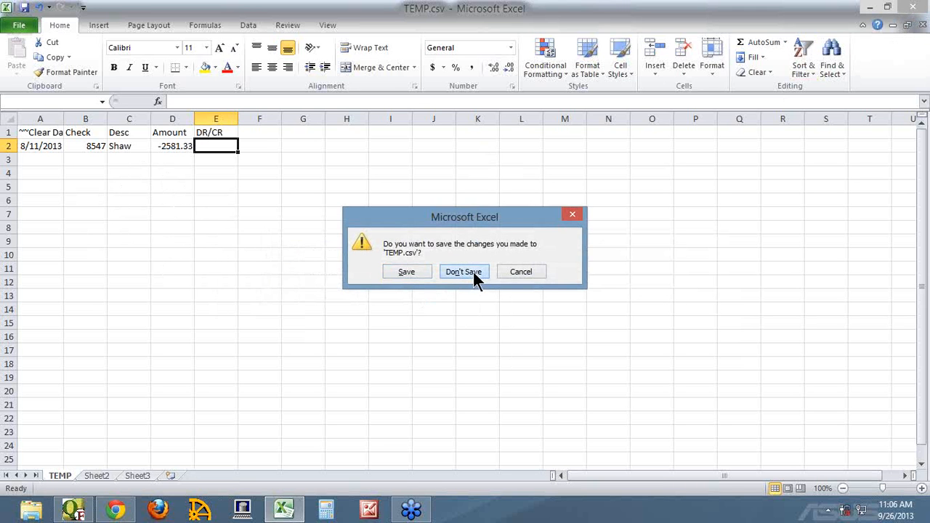
Step: Move TEMP.csv beside New Text Document.csv on the desktop, and delete both files together with TEMP.xlsx
drag(81, 239, 515, 105)
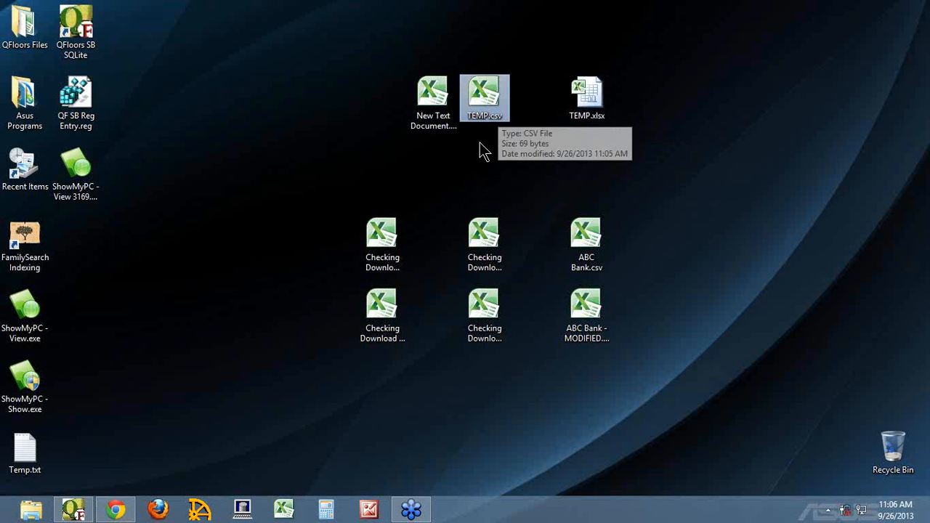
drag(365, 51, 668, 170)
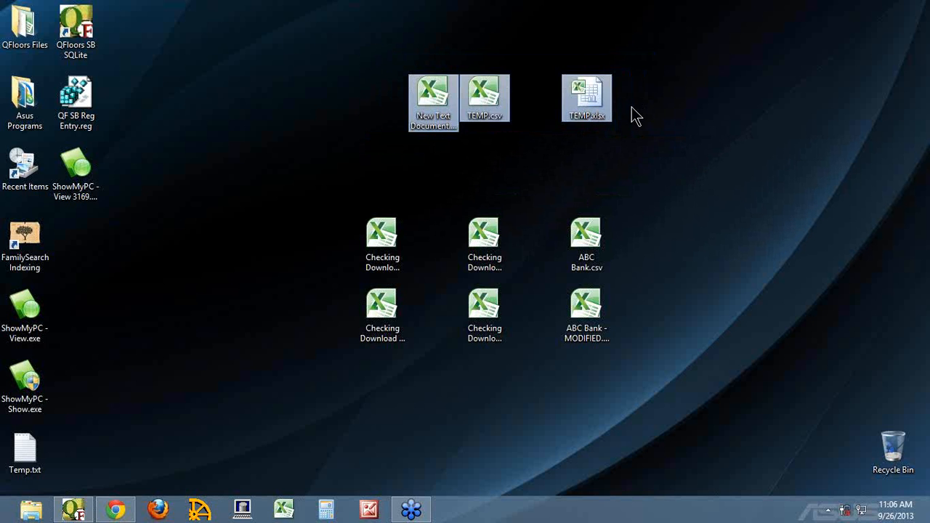
key(Delete)
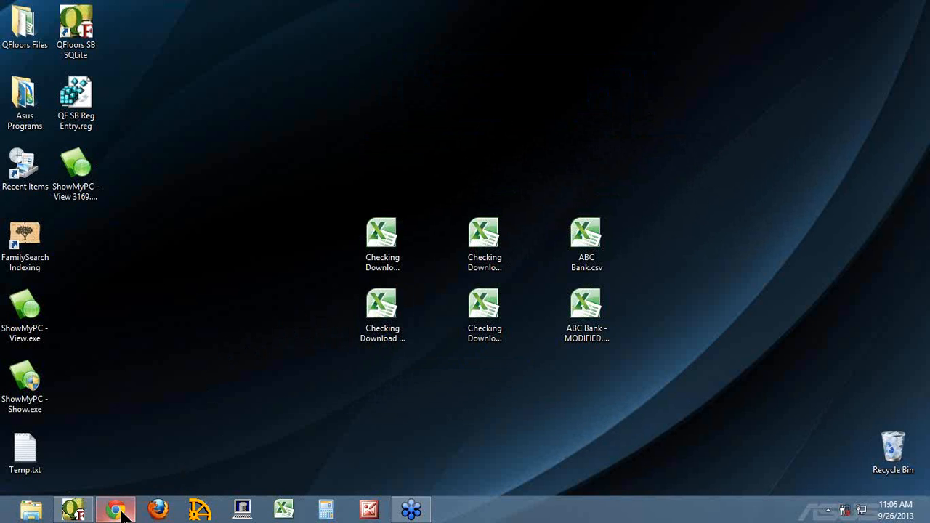
Step: Switch to Chrome and open the Application Notes page of QFloors support to review its document categories
mouse_move(120, 511)
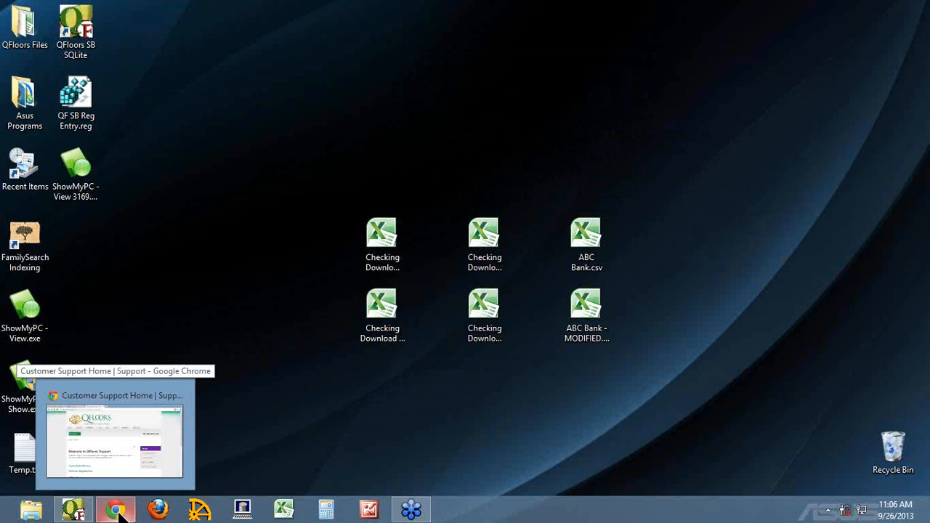
click(126, 510)
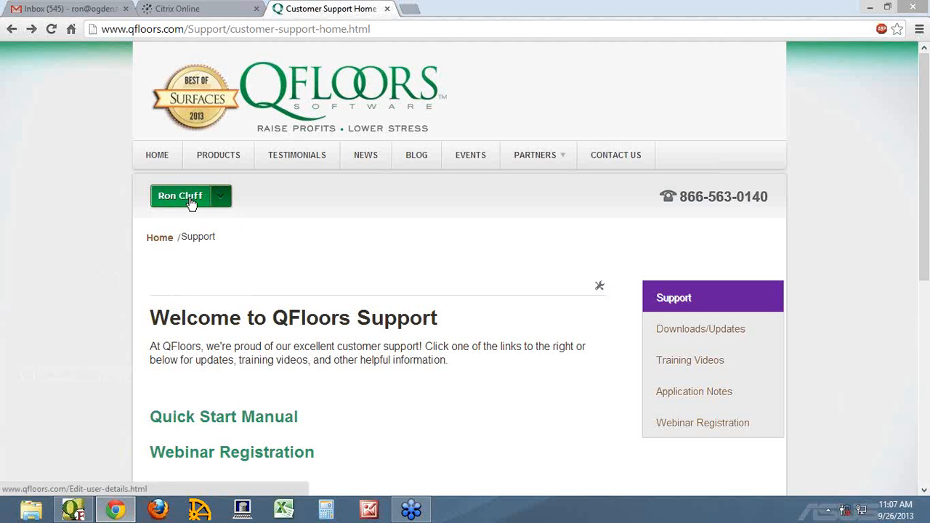
click(221, 197)
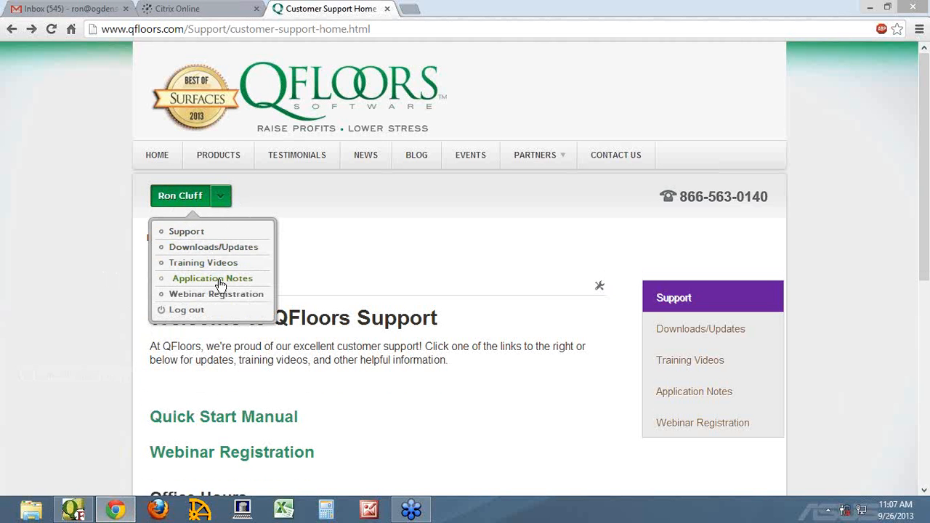
click(701, 398)
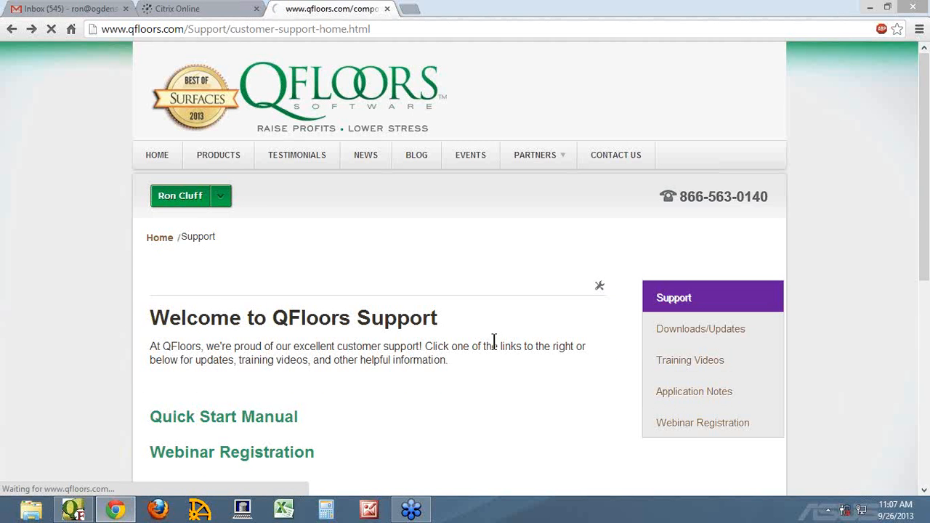
scroll(490, 308, down, 2)
scroll(487, 320, down, 1)
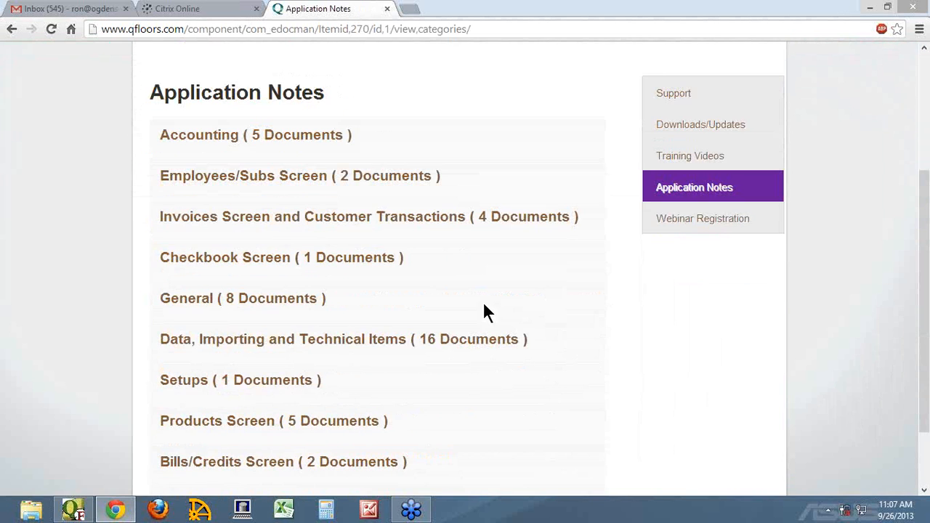
scroll(421, 425, down, 1)
scroll(439, 420, up, 1)
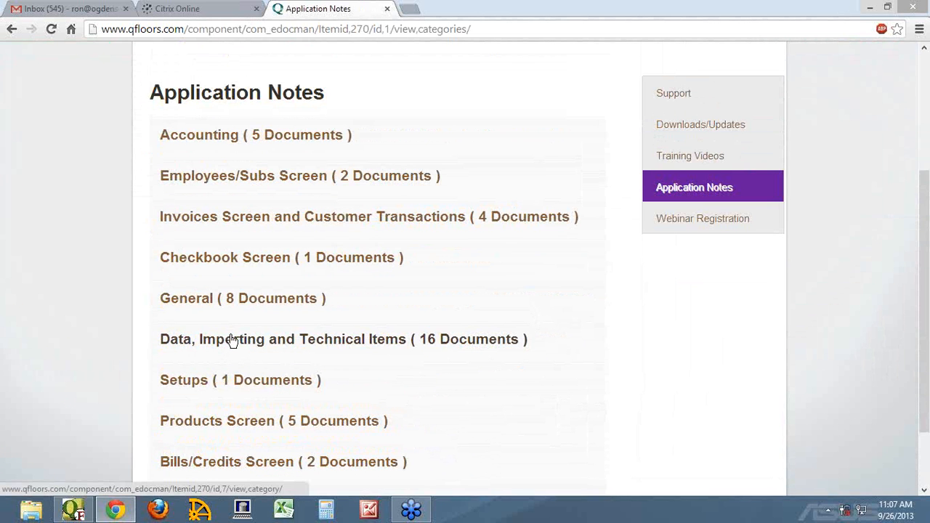
Step: Open the CSV Checkbook Reconcile Import note for viewing from the Data, Importing and Technical Items category
click(323, 342)
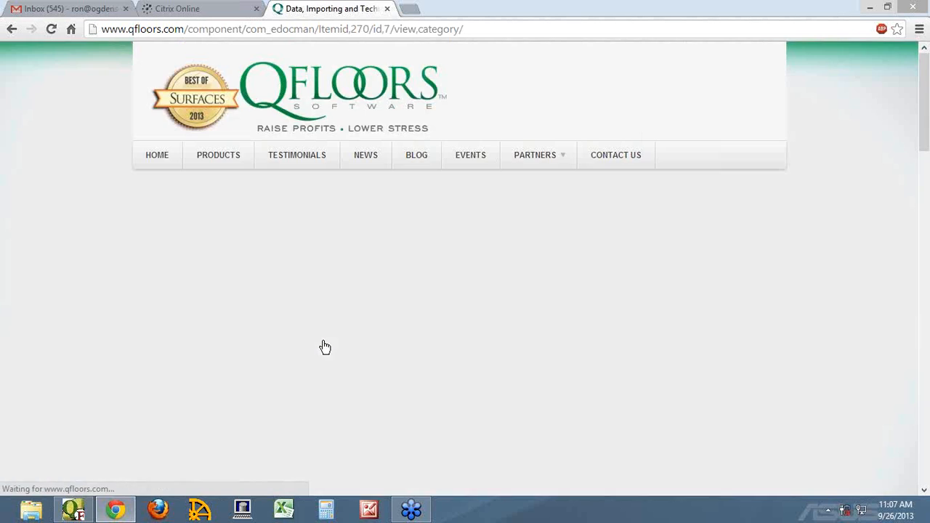
scroll(375, 324, down, 5)
scroll(466, 320, down, 7)
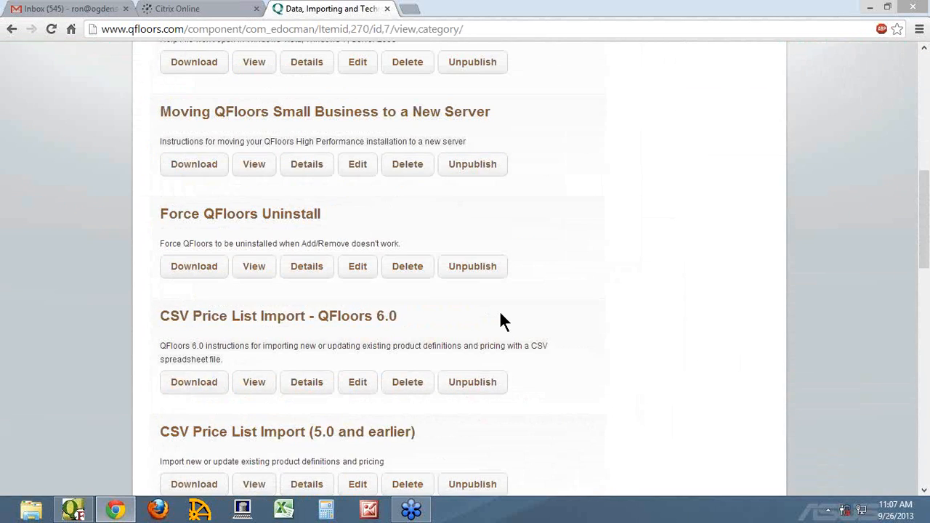
scroll(557, 323, down, 4)
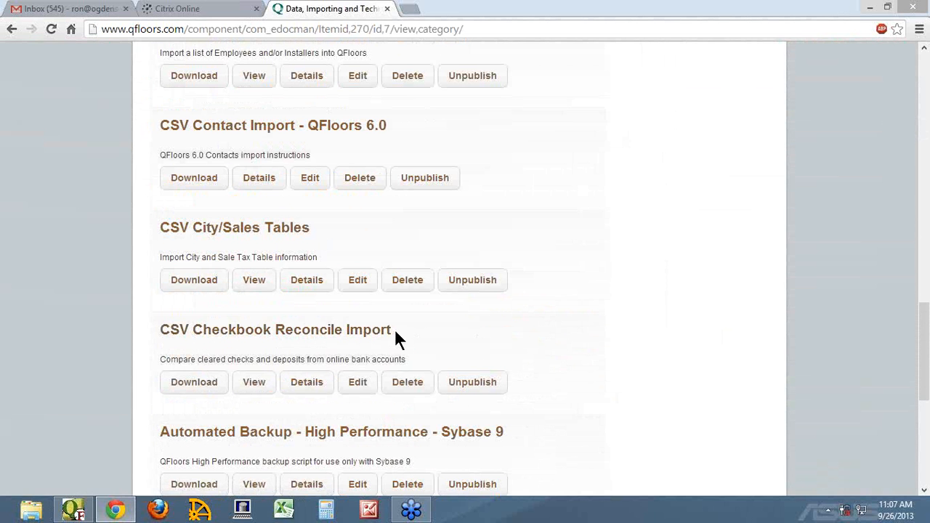
click(258, 383)
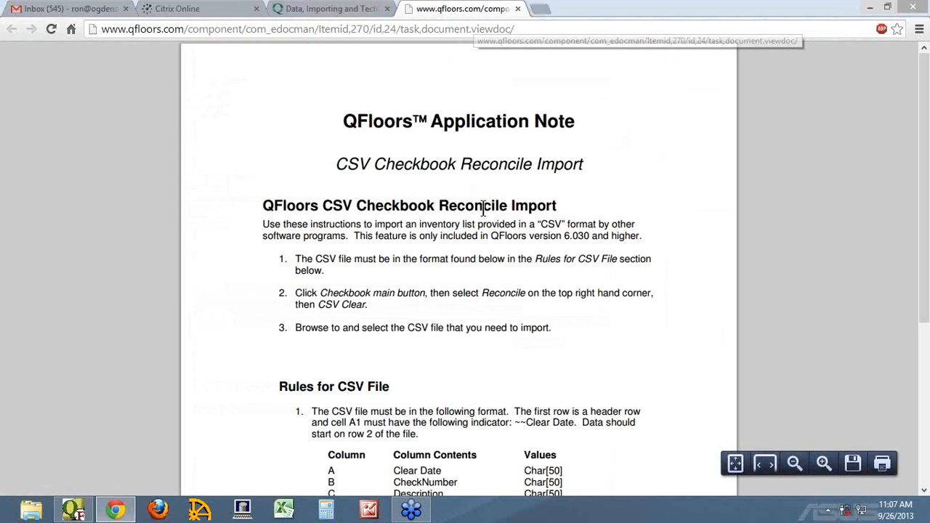
Step: Review the note's CSV Clear import instructions and its Rules for CSV File section, including the column layout
scroll(491, 218, down, 1)
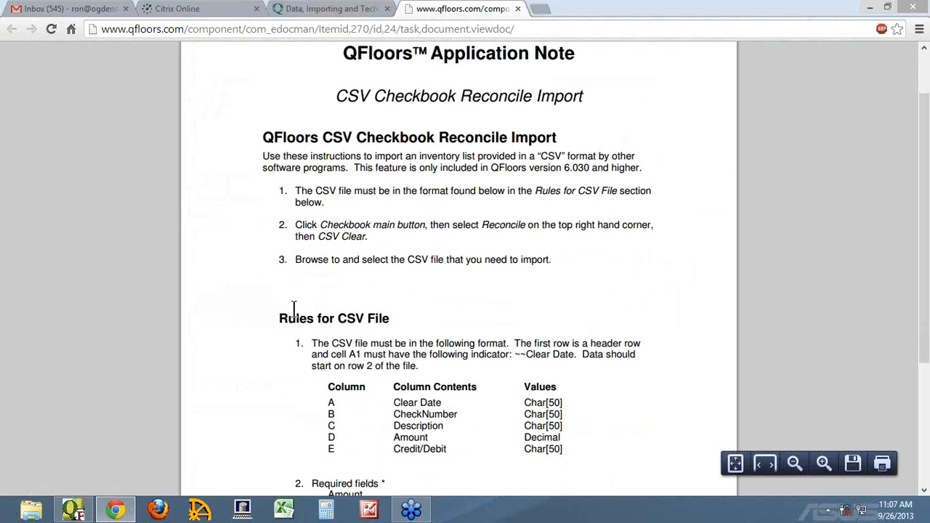
drag(277, 320, 364, 320)
click(457, 190)
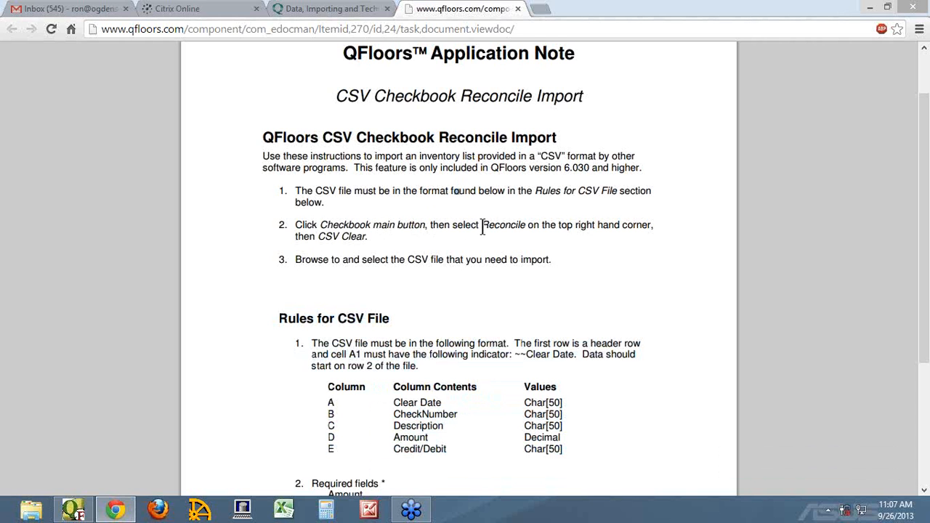
drag(293, 225, 373, 238)
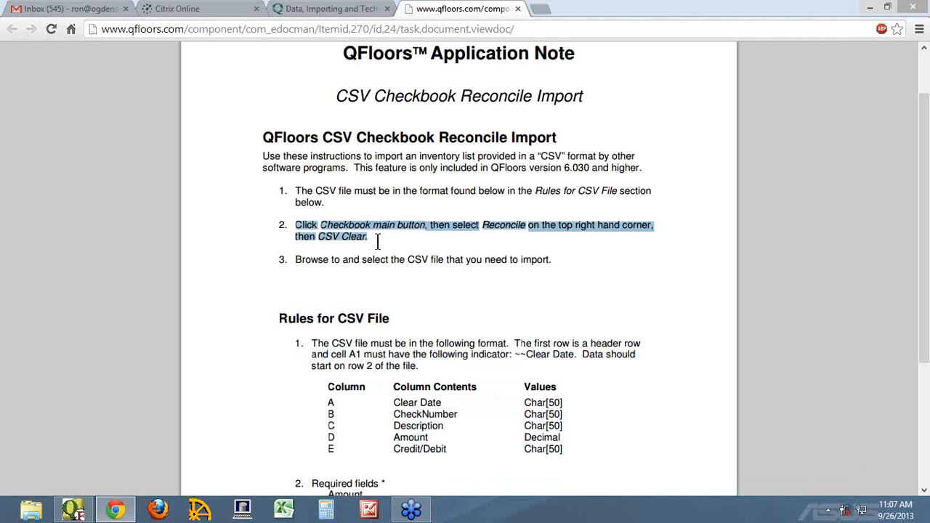
drag(282, 318, 498, 462)
click(398, 226)
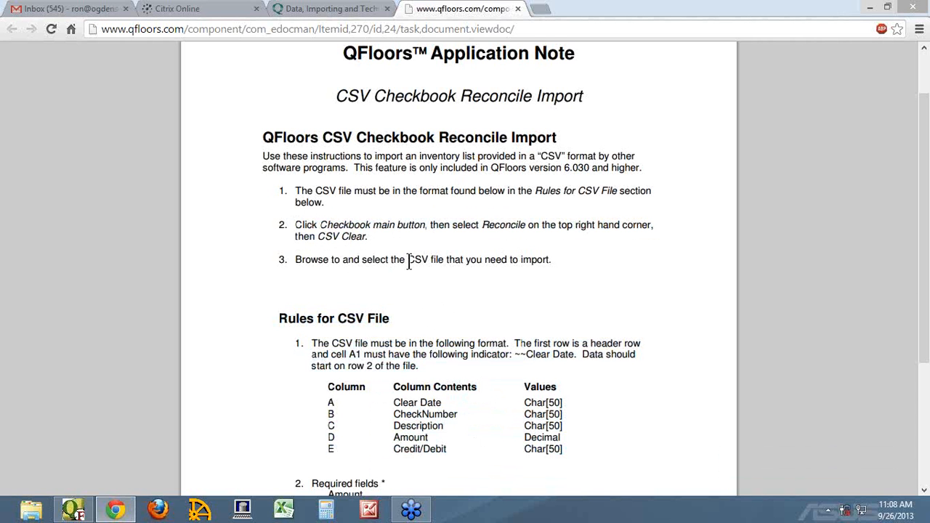
scroll(409, 361, down, 2)
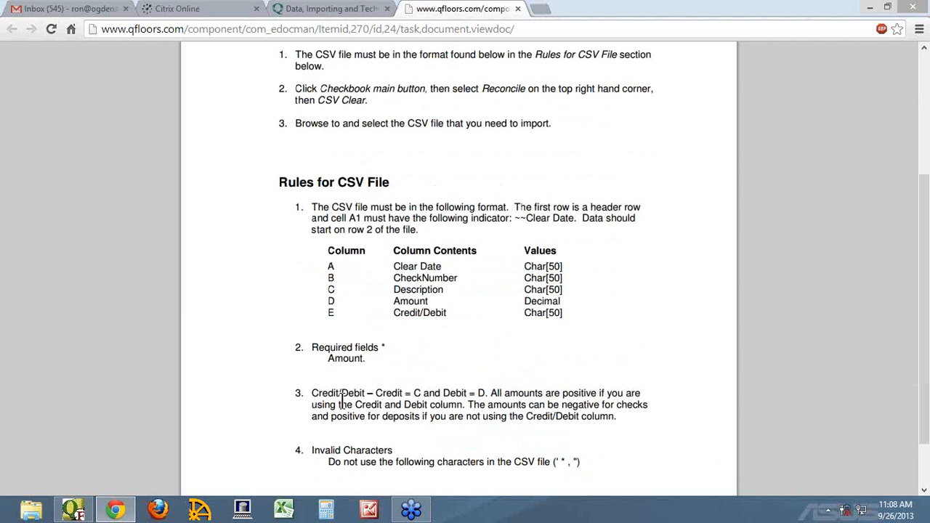
Step: Show the desktop and open ABC Bank.csv in Excel
click(926, 517)
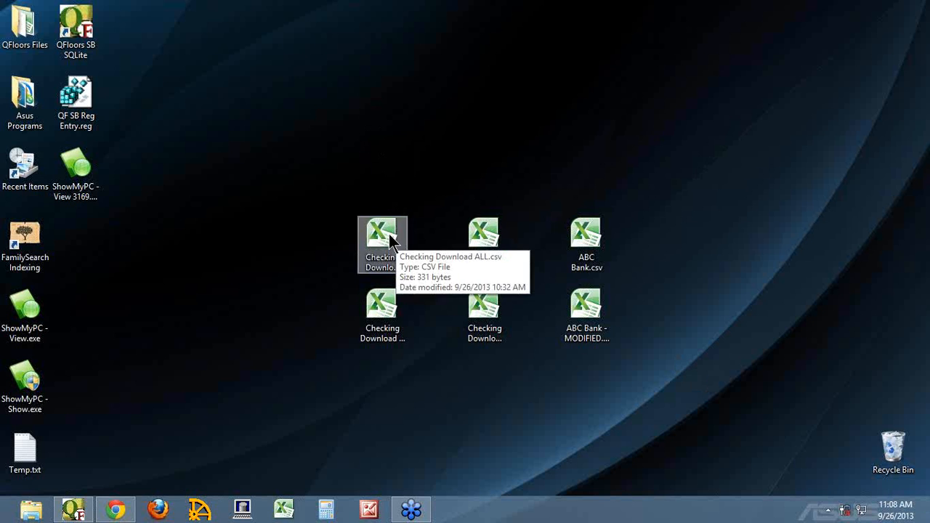
click(500, 237)
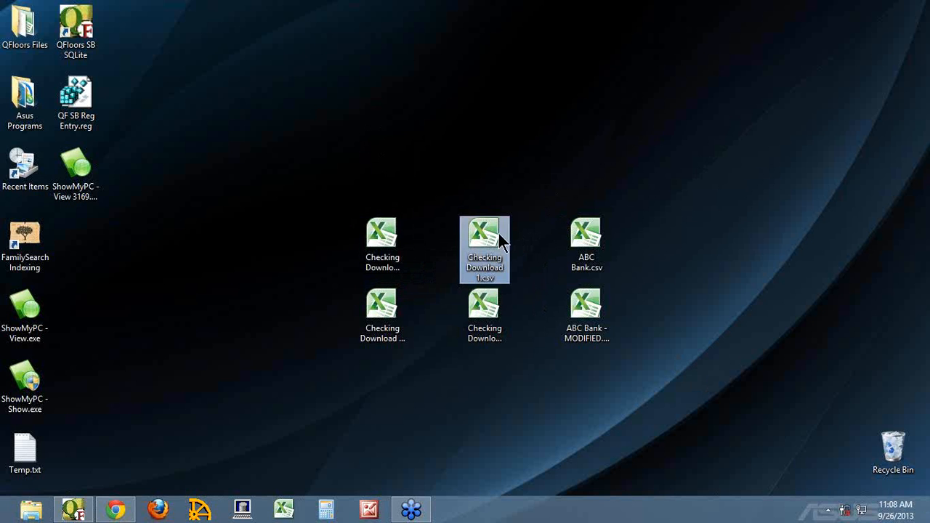
click(578, 244)
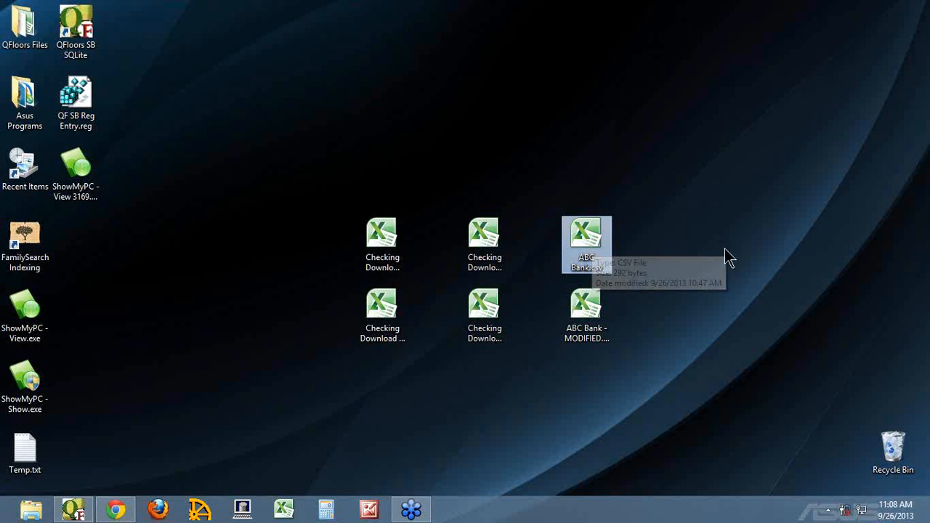
double_click(593, 241)
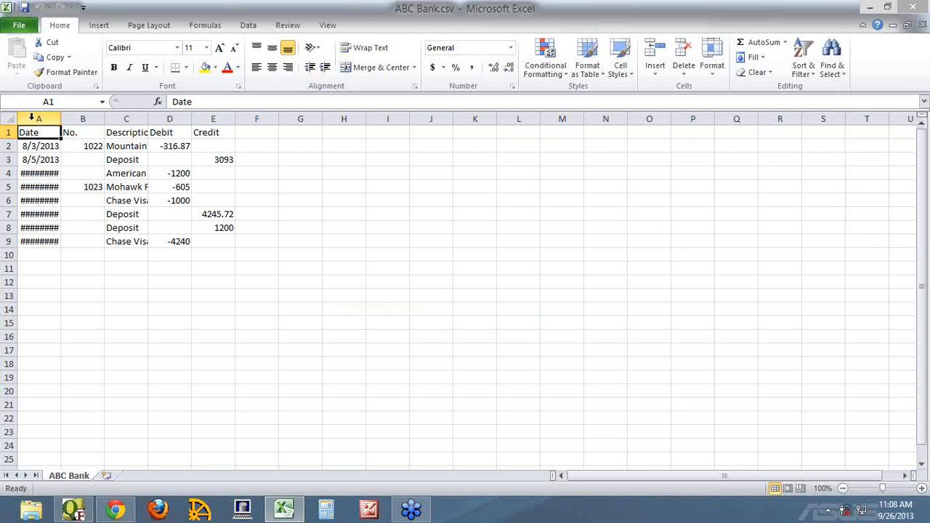
Step: Fit the widths of all columns in the ABC Bank sheet to their contents, and select the Debit header cell
drag(60, 119, 75, 119)
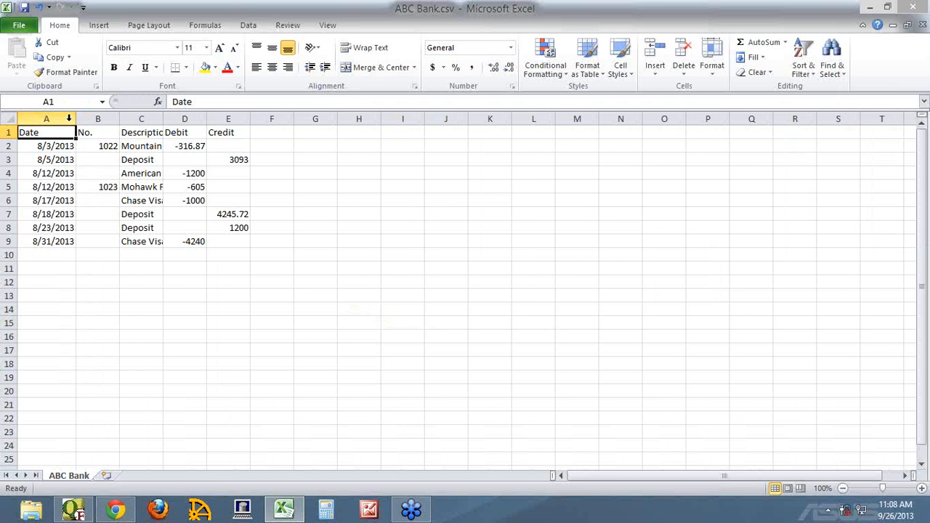
drag(158, 118, 205, 118)
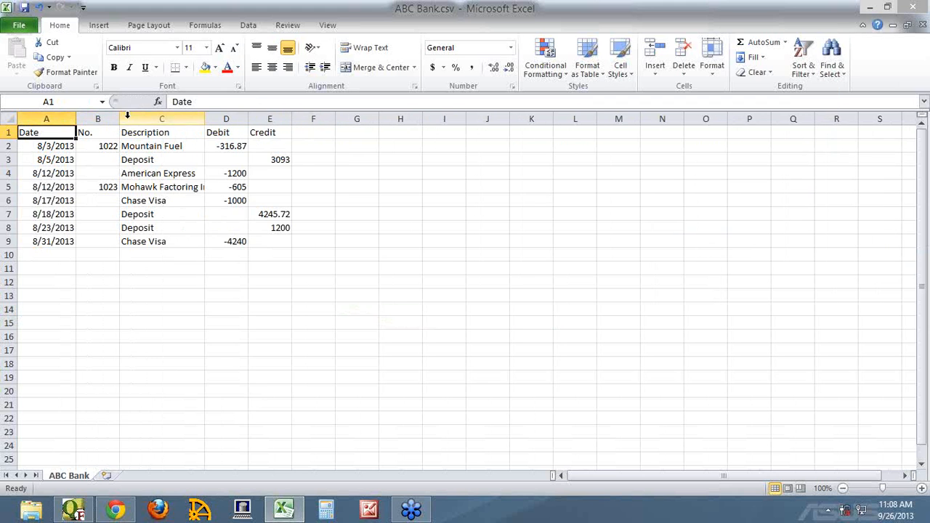
click(7, 118)
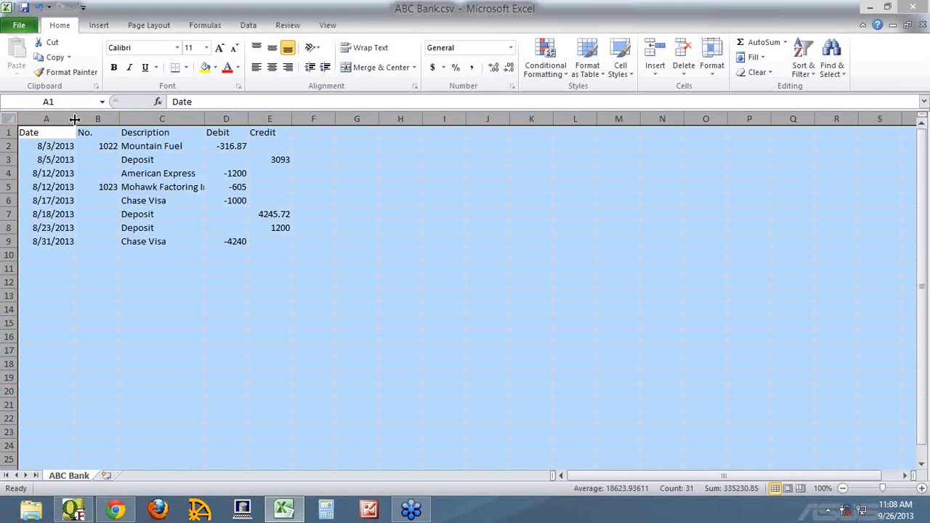
double_click(74, 118)
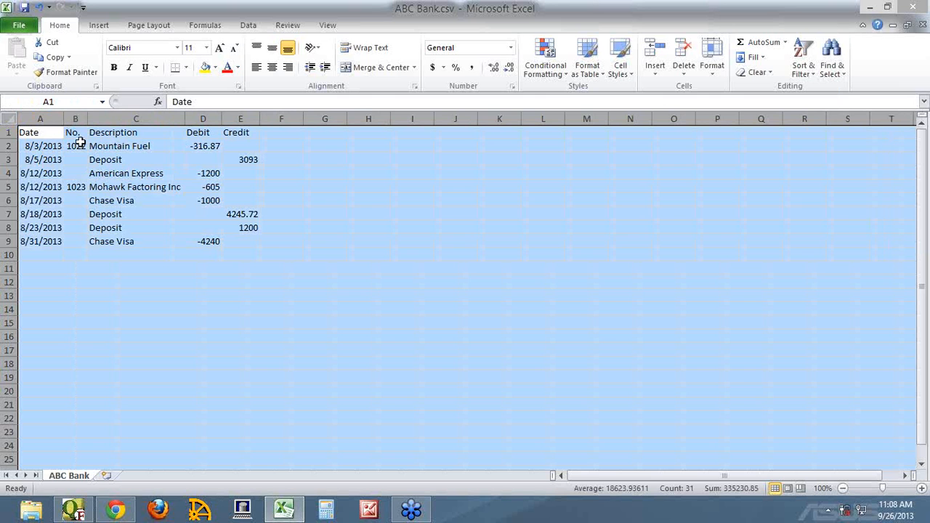
click(210, 135)
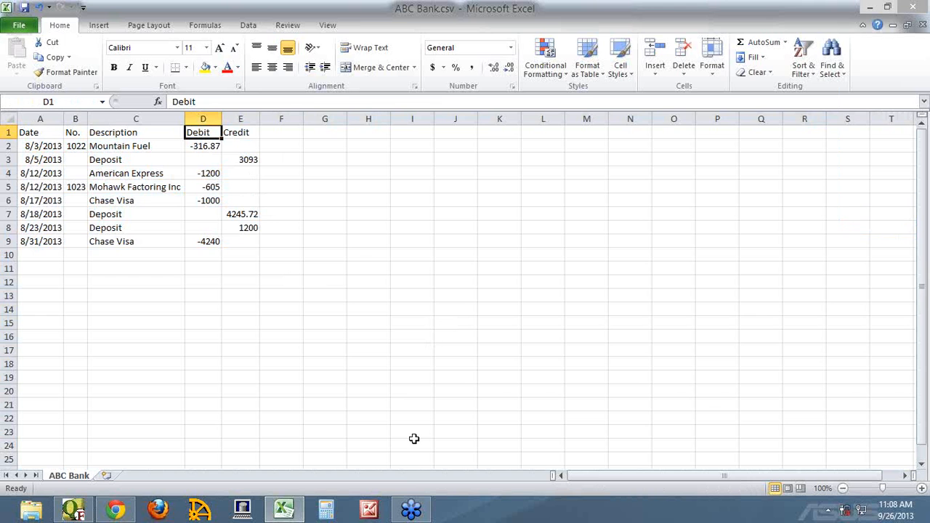
Step: Switch to Chrome and copy the required cell A1 indicator, ~~Clear Date, from the application note's CSV rules
click(115, 510)
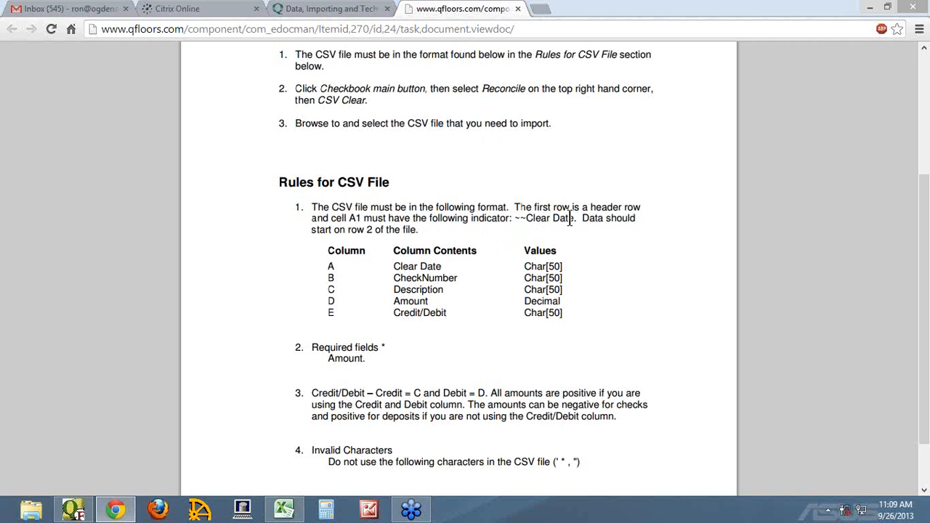
drag(573, 220, 515, 219)
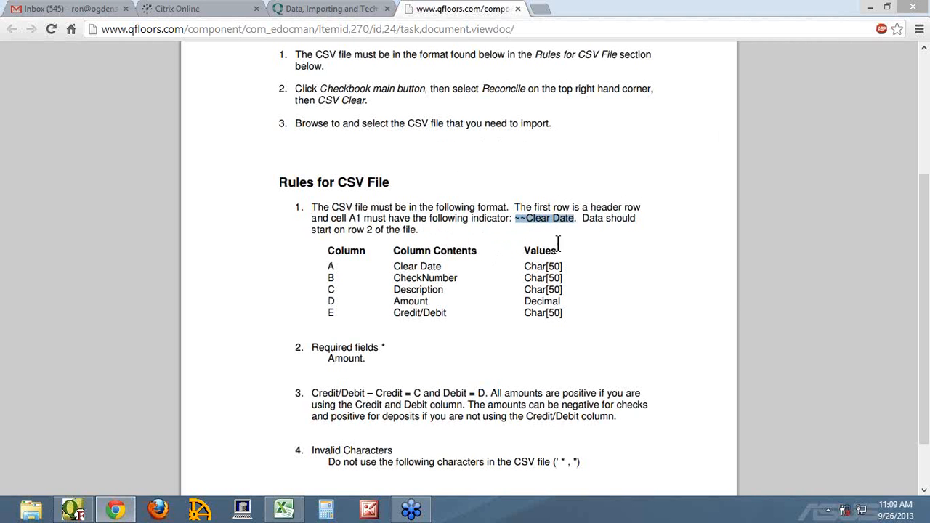
right_click(544, 220)
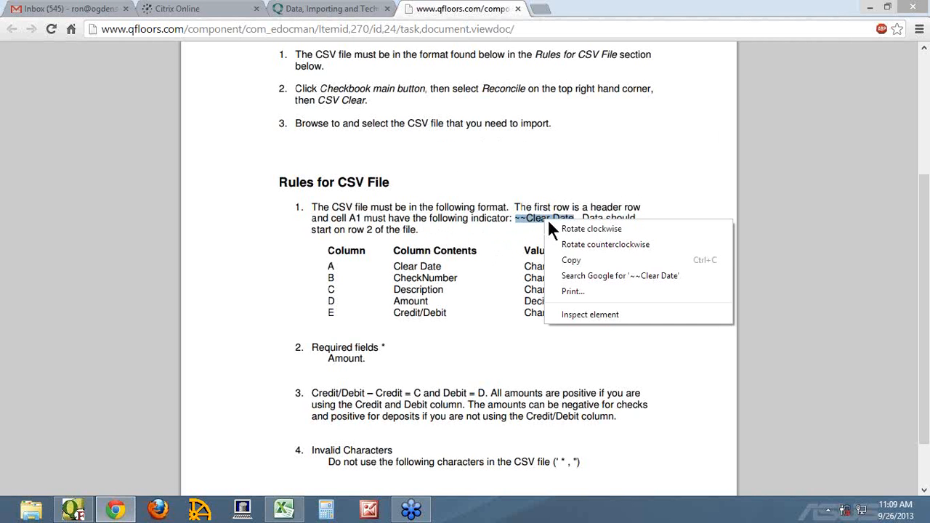
click(570, 256)
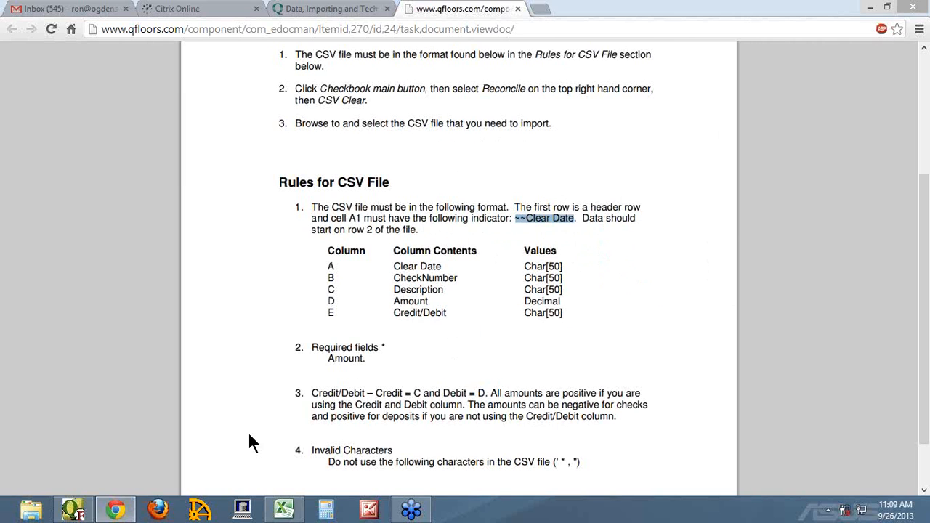
Step: Return to Excel, replace the header in cell A1 with the copied ~~Clear Date, and widen column A to fit it
click(284, 511)
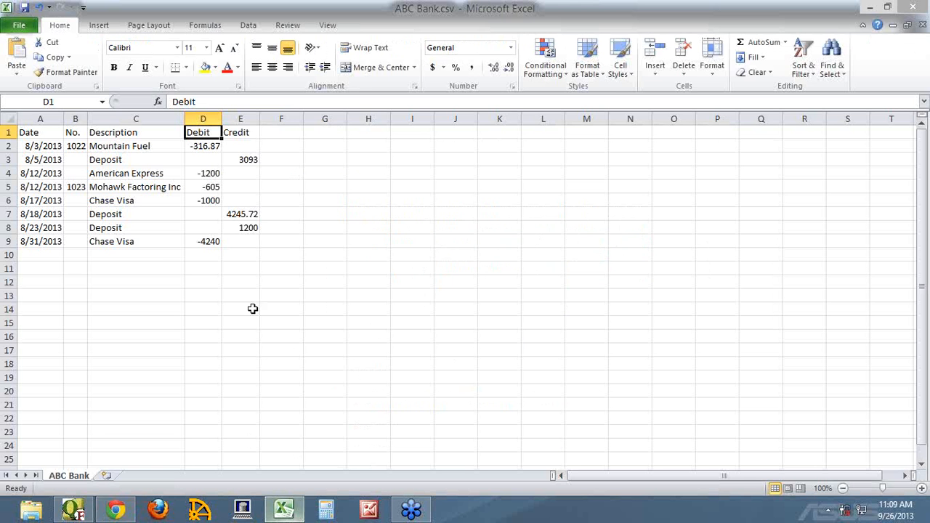
click(6, 132)
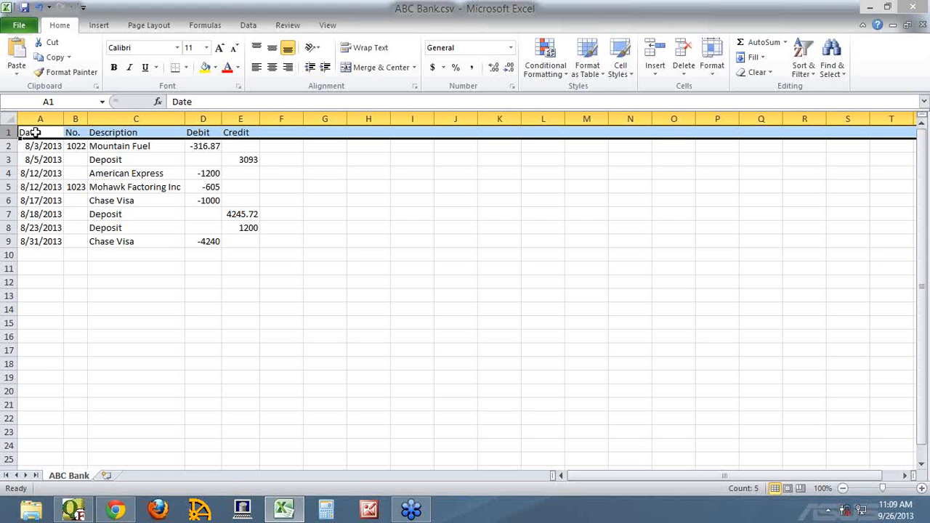
click(35, 133)
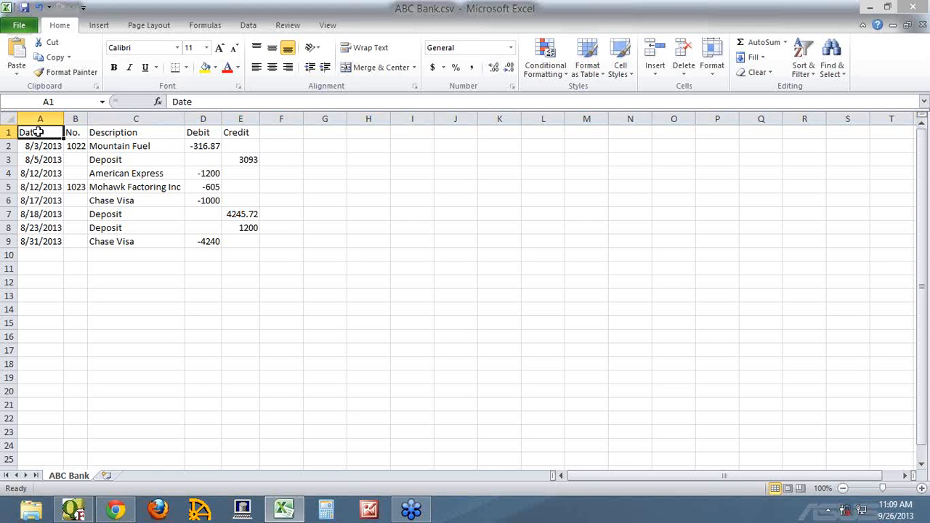
double_click(201, 102)
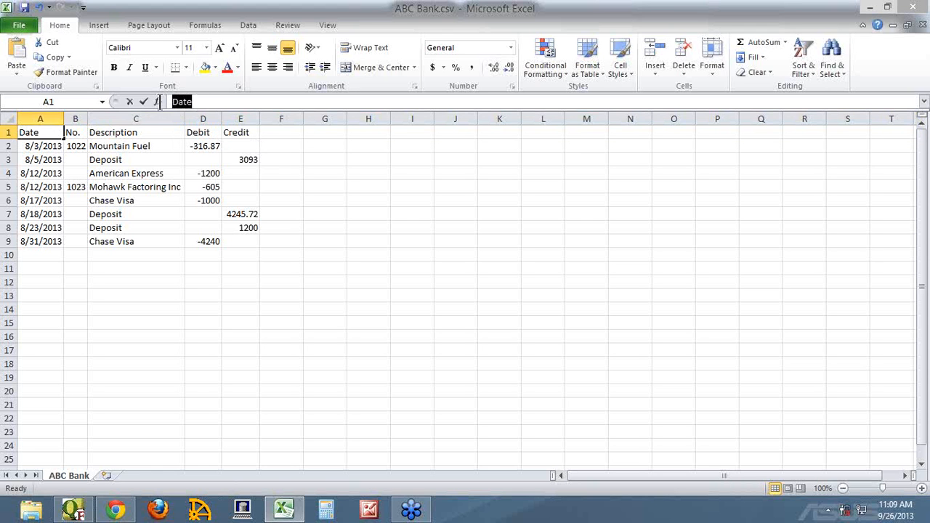
right_click(202, 106)
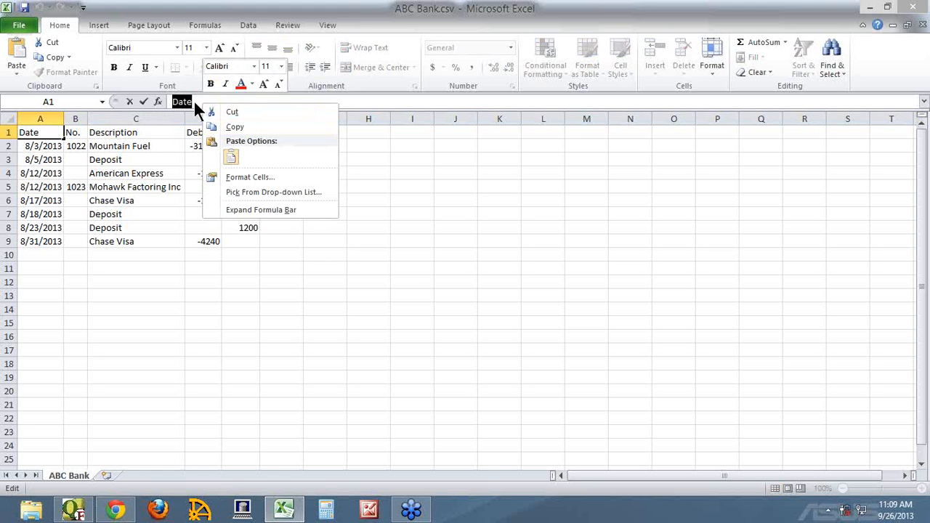
click(231, 156)
key(Return)
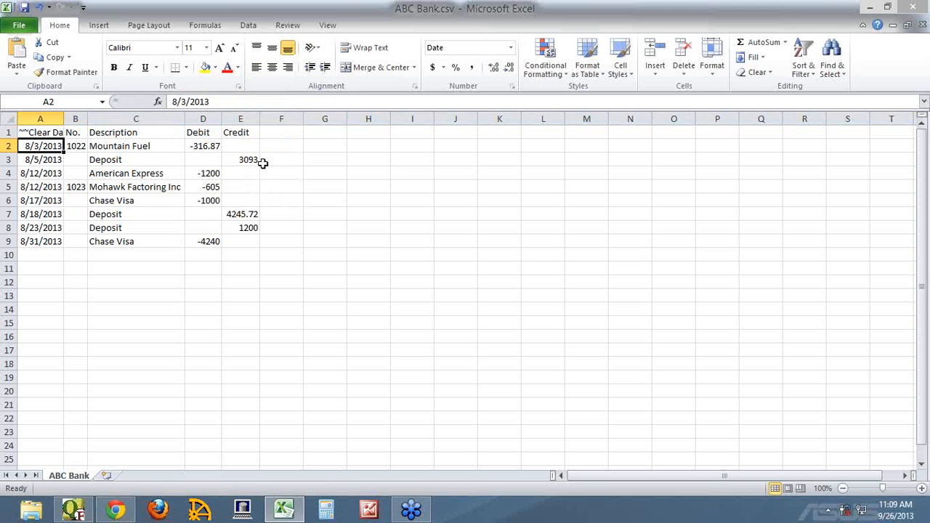
drag(64, 118, 78, 120)
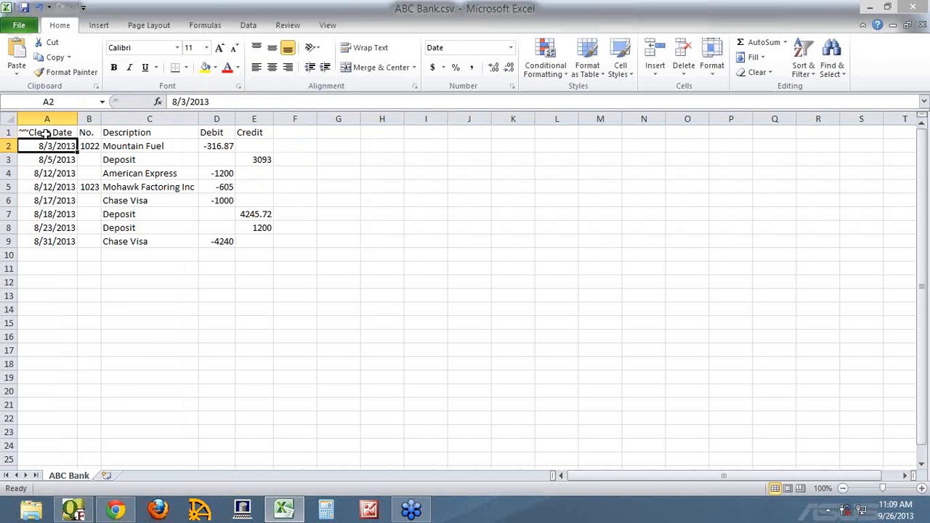
Step: Check the No. header against the column rules in the Chrome application note, and return to the ABC Bank sheet
click(86, 134)
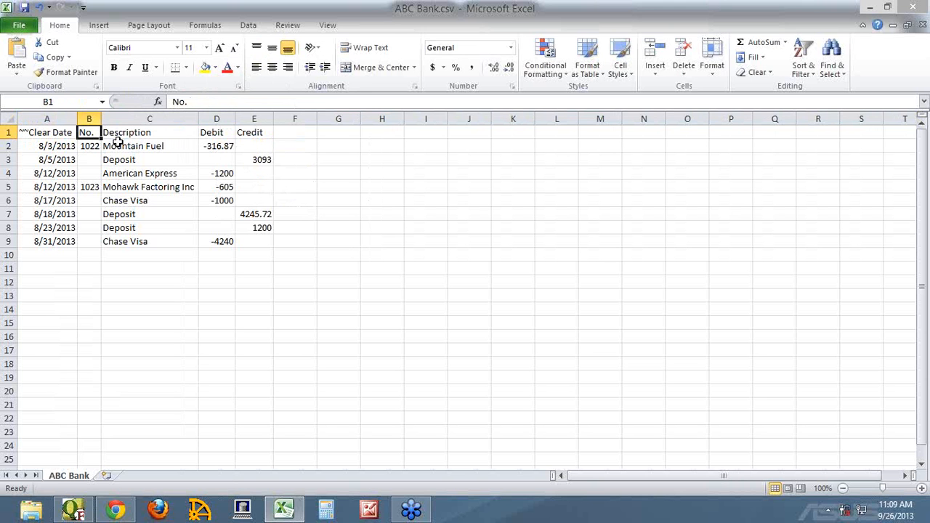
click(115, 510)
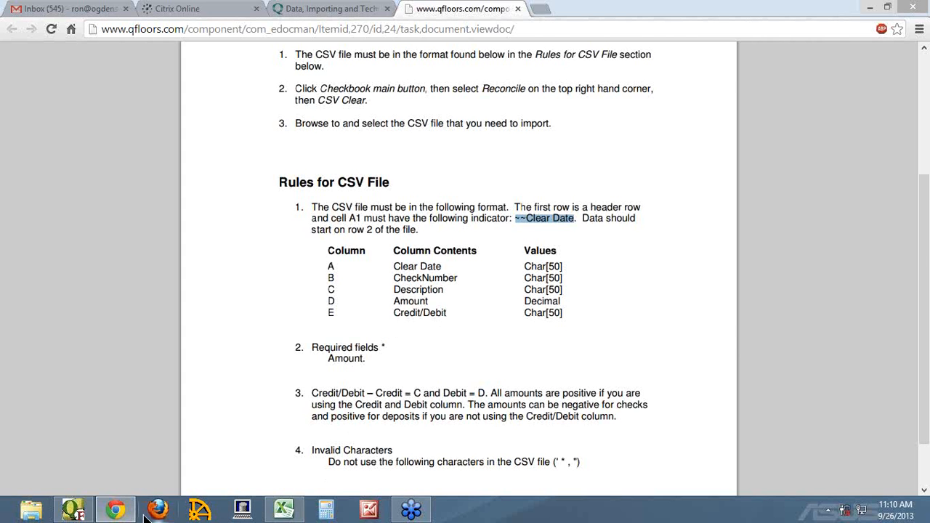
click(283, 509)
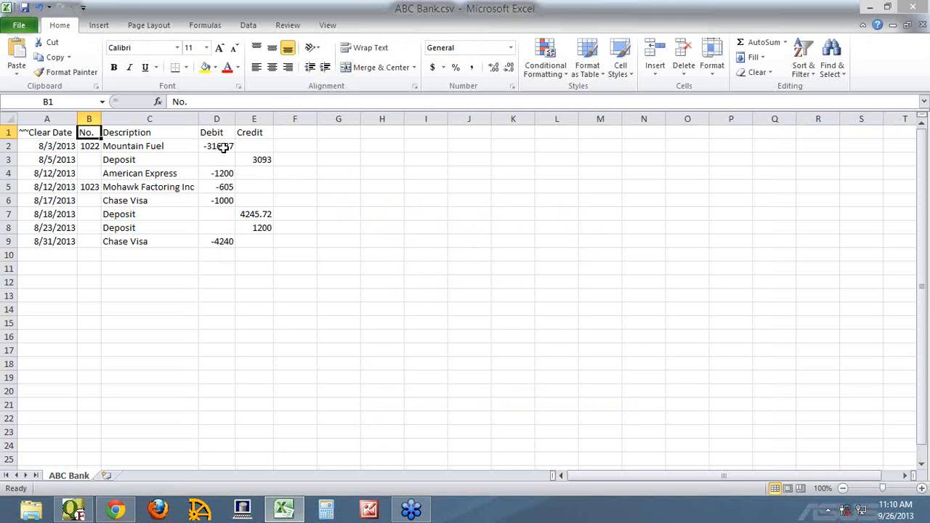
Step: Examine how the transaction amounts are divided between the Debit and Credit columns, and select the No. header
drag(223, 146, 215, 243)
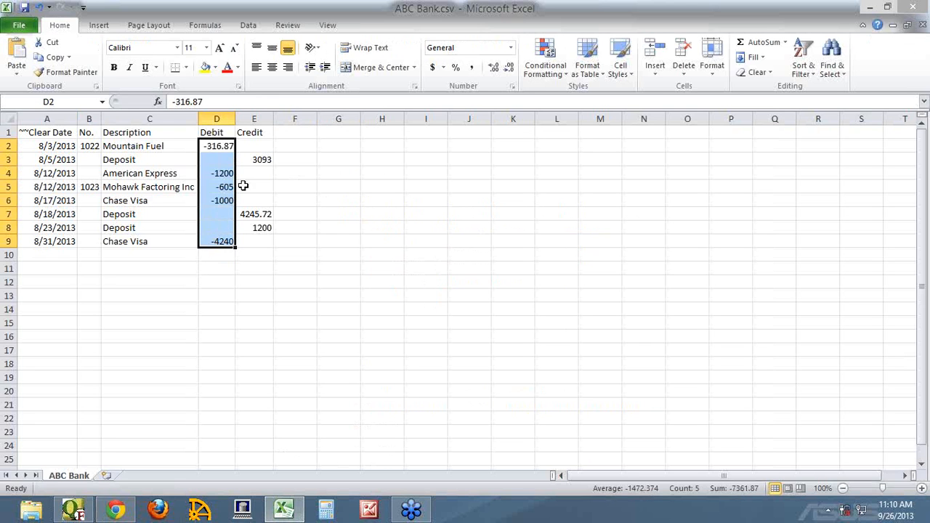
click(222, 146)
click(261, 159)
click(218, 175)
click(261, 213)
click(261, 227)
click(219, 228)
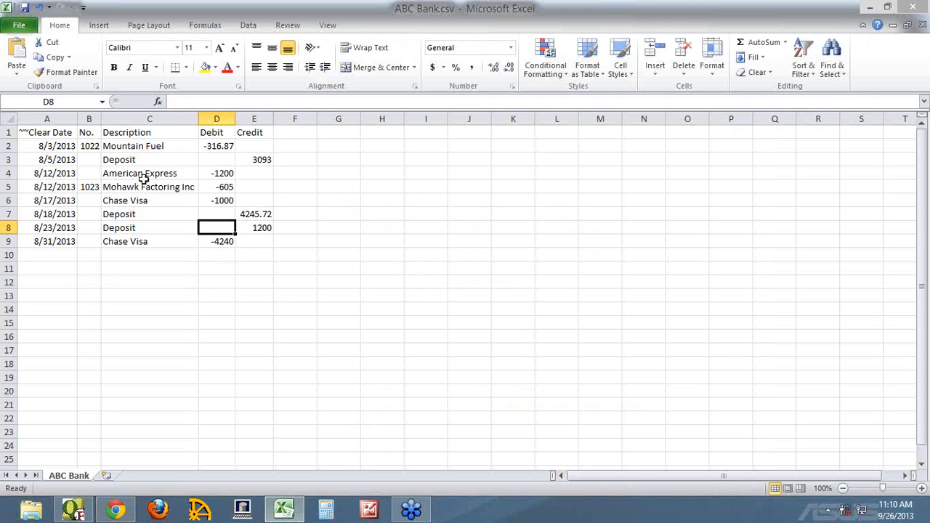
click(87, 134)
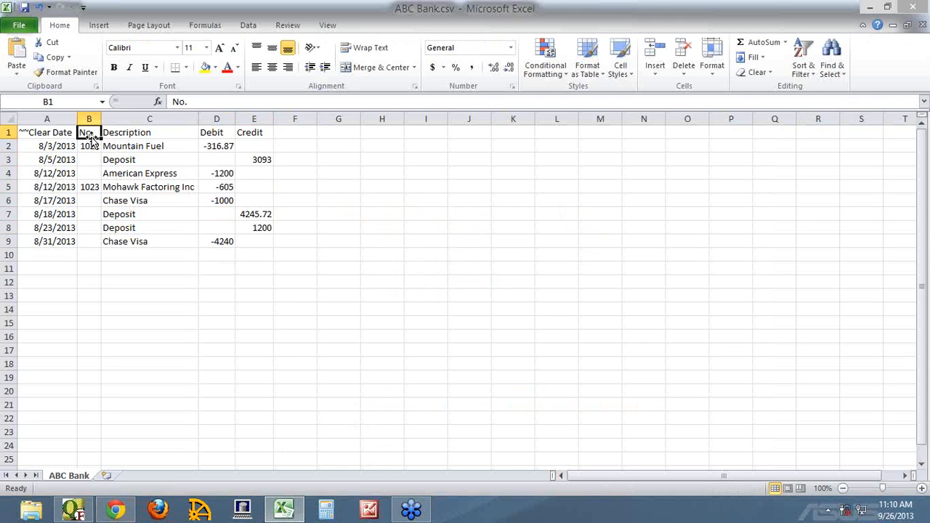
Step: Examine the ABC Bank sheet's headers and compare how amounts are divided between the Debit and Credit columns
click(113, 133)
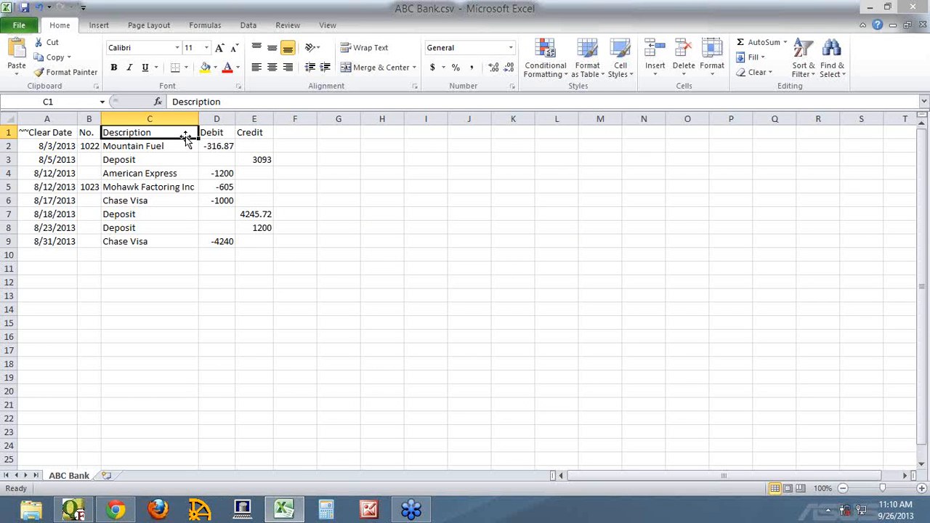
click(64, 133)
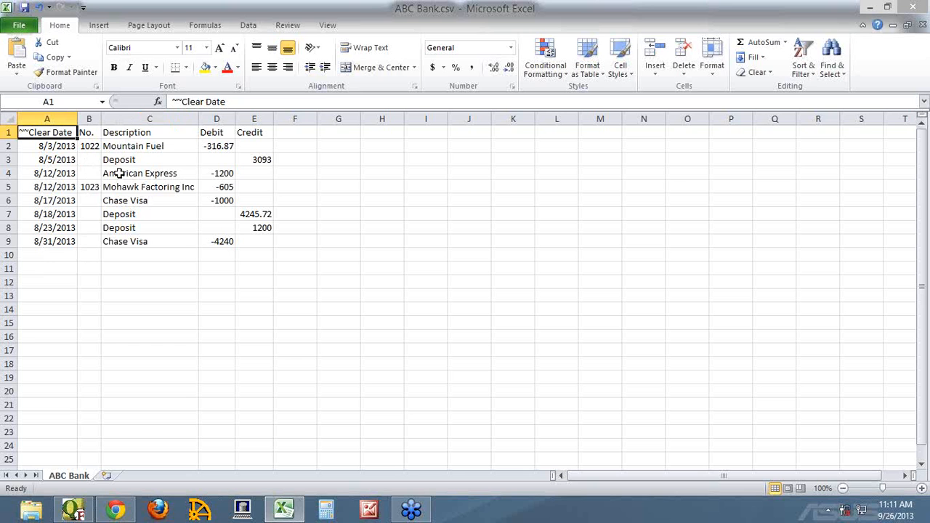
click(91, 175)
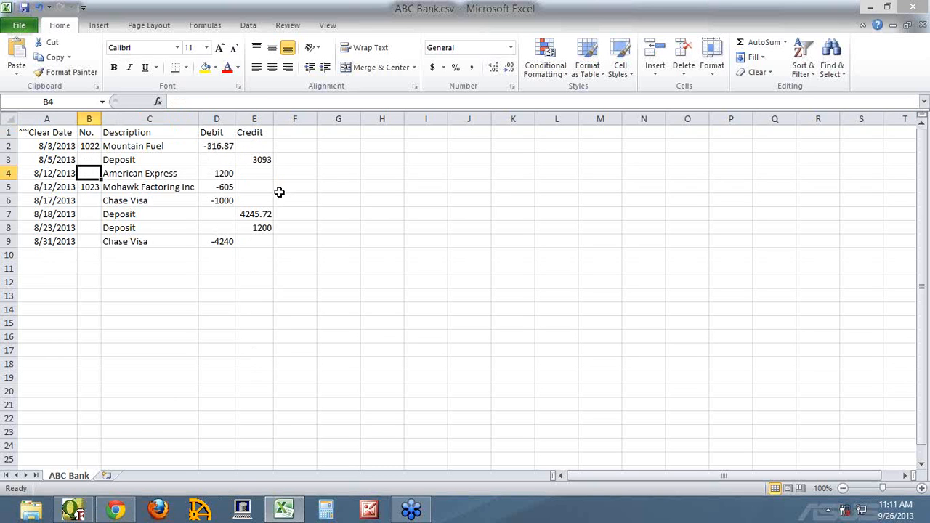
click(218, 118)
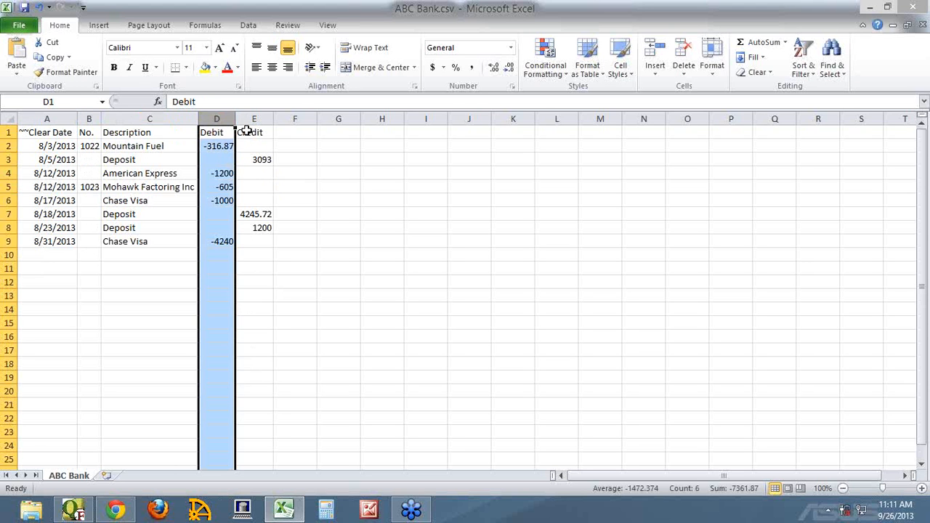
click(252, 118)
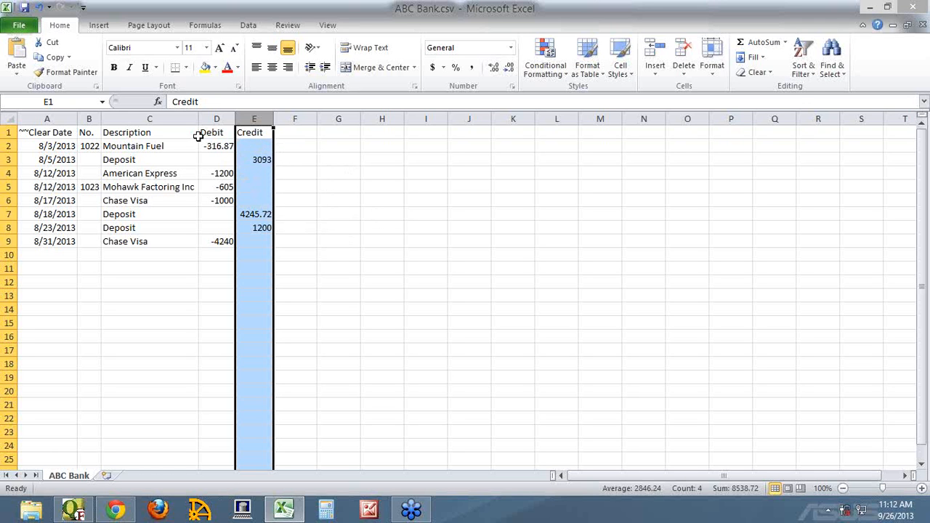
drag(217, 136, 260, 246)
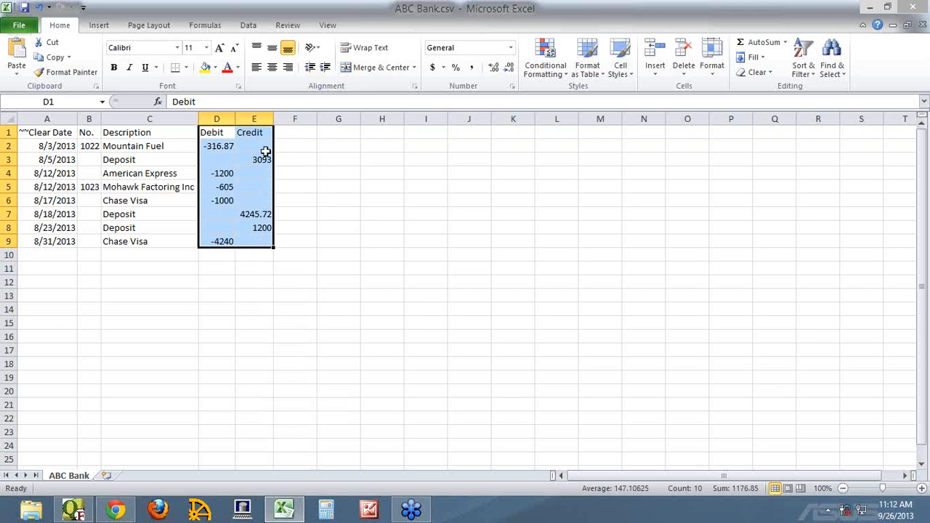
click(210, 132)
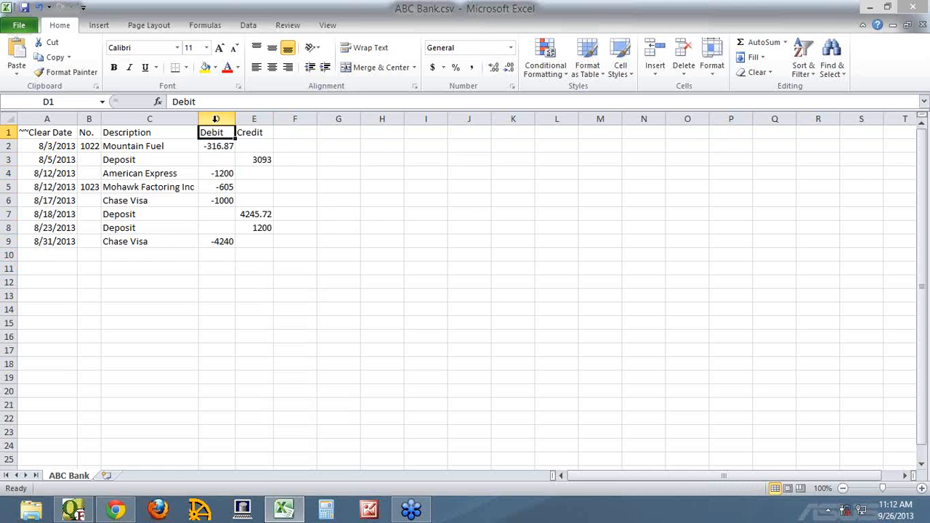
right_click(216, 119)
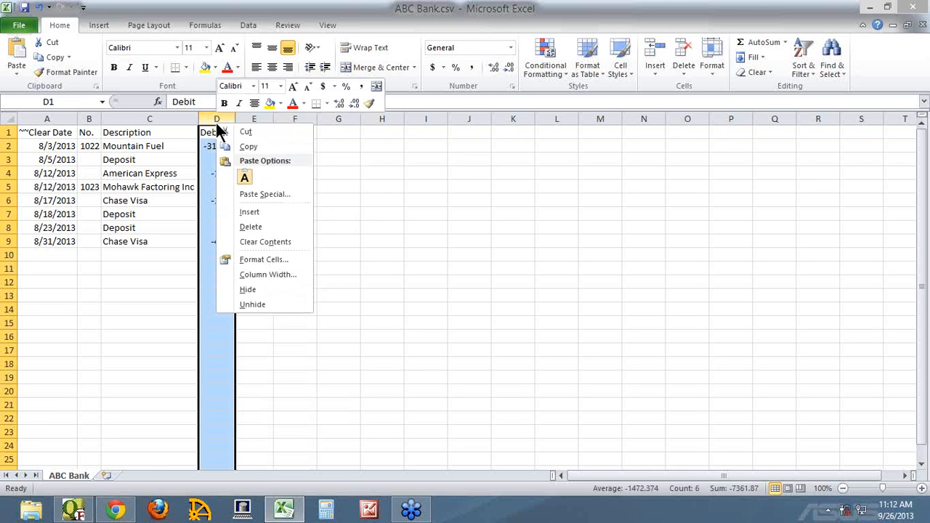
key(Escape)
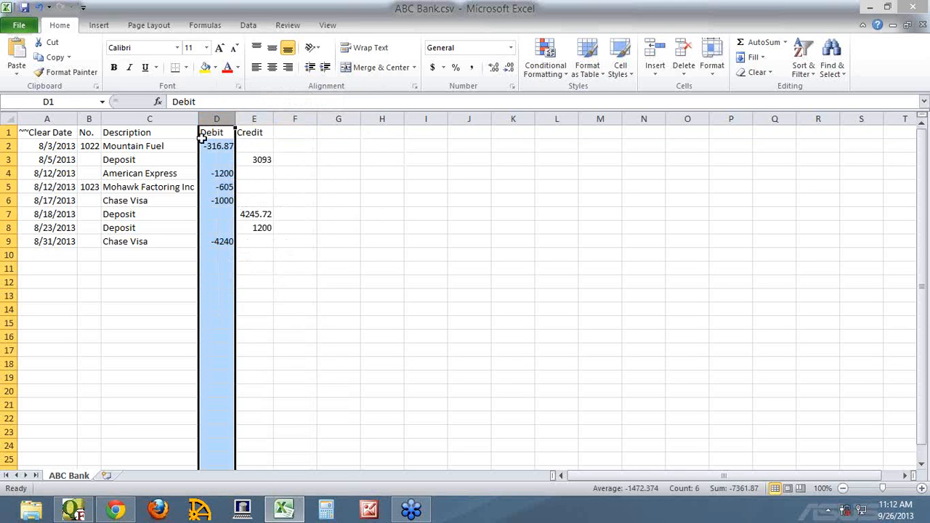
Step: Sort the transaction table A1:E9 by the Debit column's values, smallest to largest, treating the first row as headers
drag(62, 133, 247, 242)
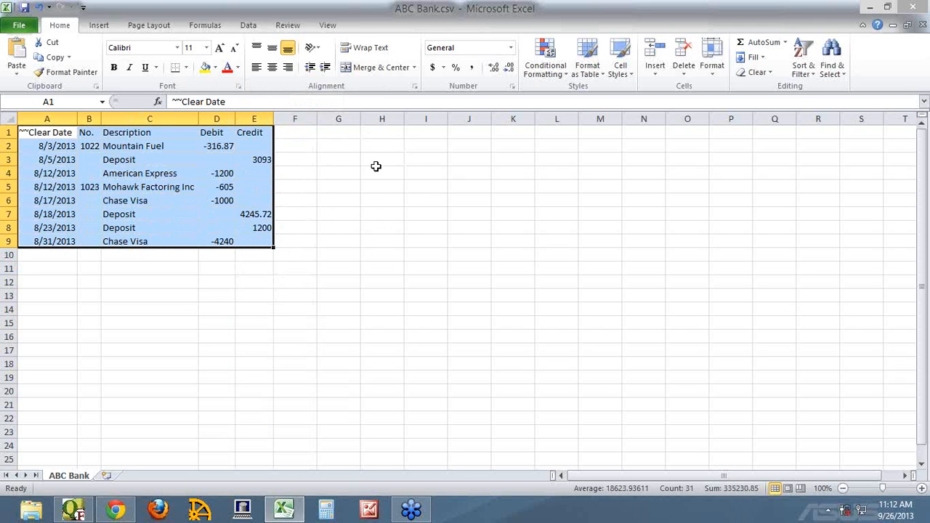
click(812, 74)
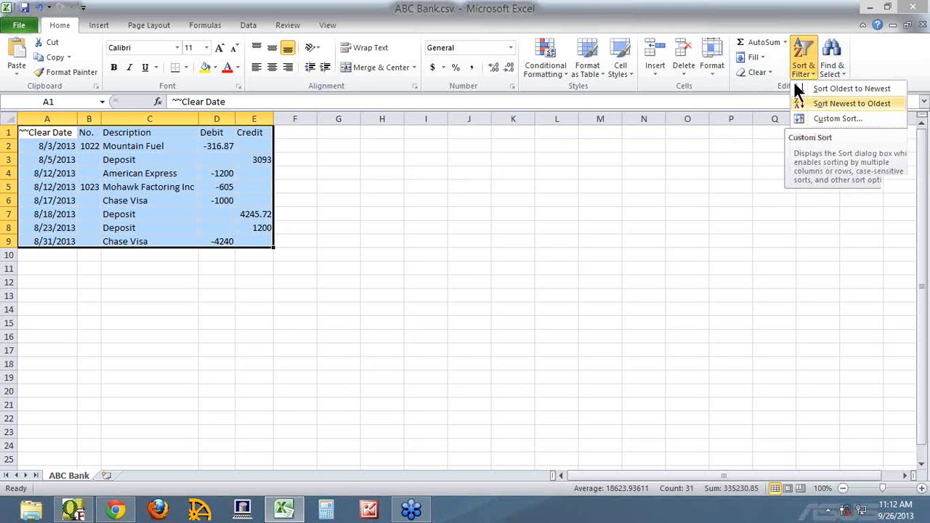
click(799, 51)
click(801, 50)
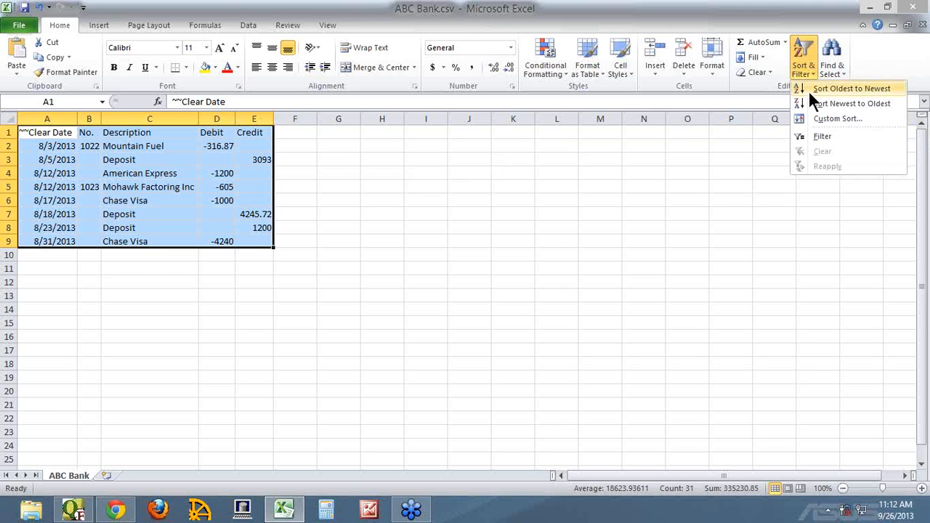
click(817, 115)
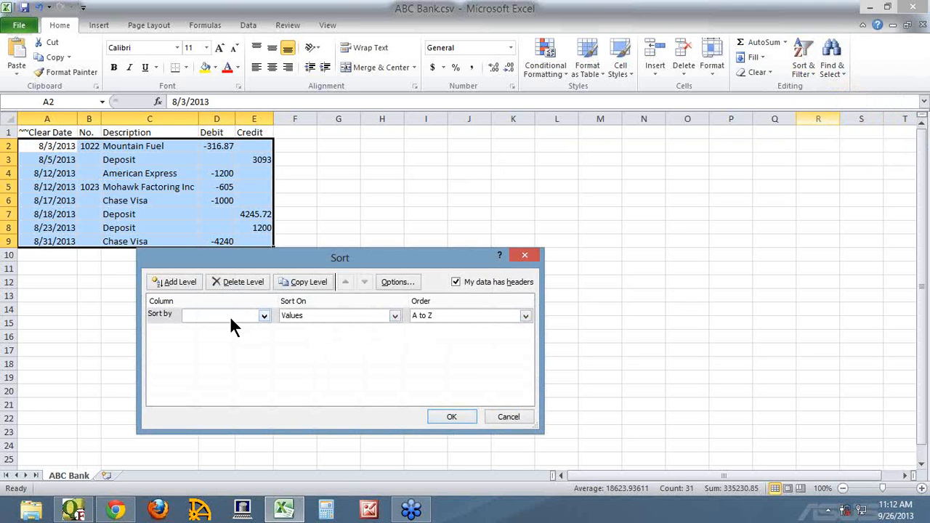
click(265, 316)
click(211, 354)
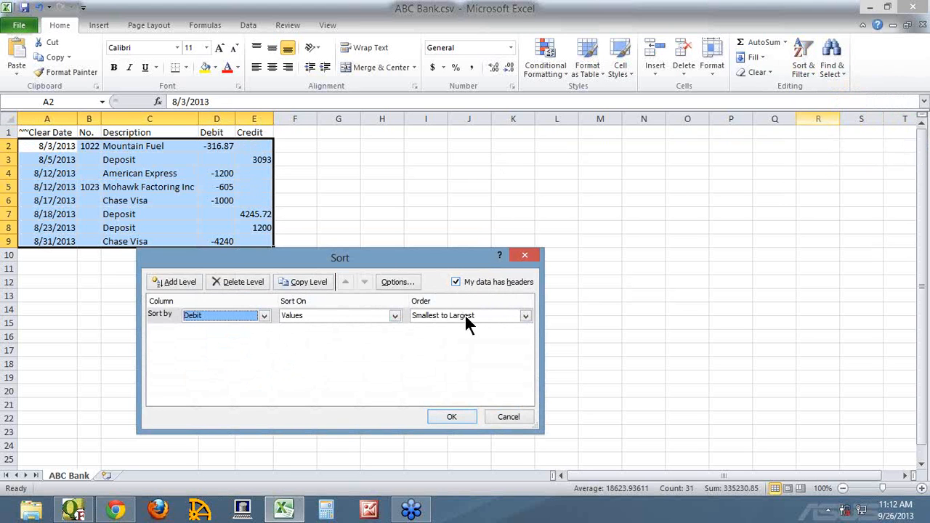
click(458, 415)
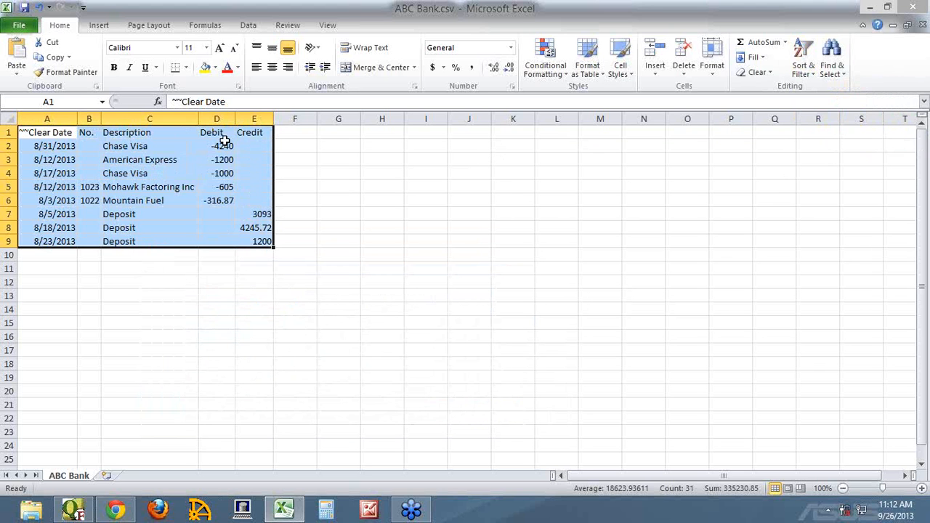
Step: Move the three deposit amounts from Credit cells E7:E9 into the Debit column at D7:D9
drag(259, 213, 224, 217)
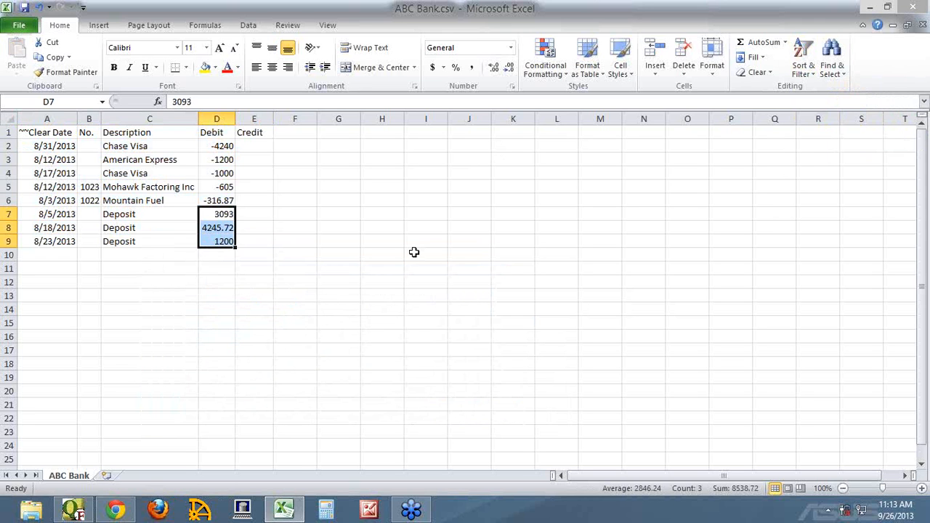
key(ctrl+z)
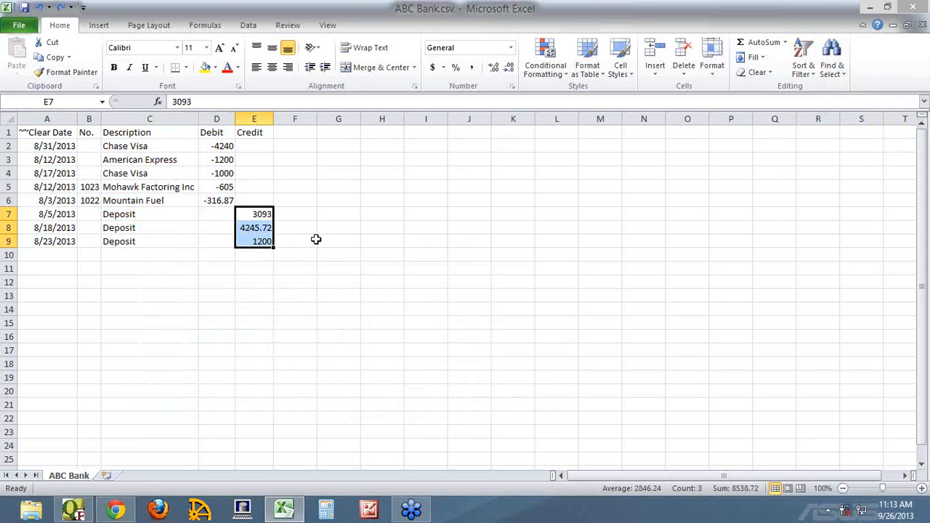
drag(263, 212, 264, 238)
drag(236, 218, 218, 222)
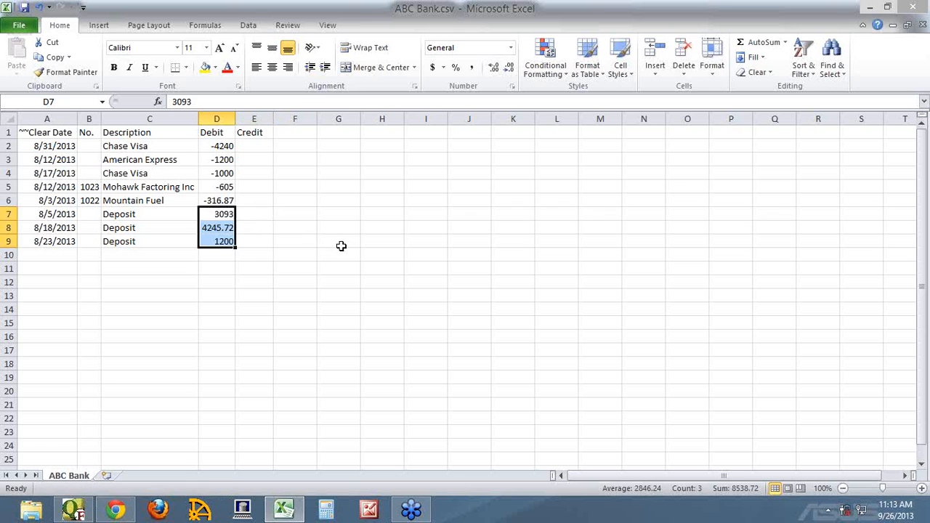
Step: Replace the Debit header in cell D1 with Amount
click(212, 135)
text(Amount)
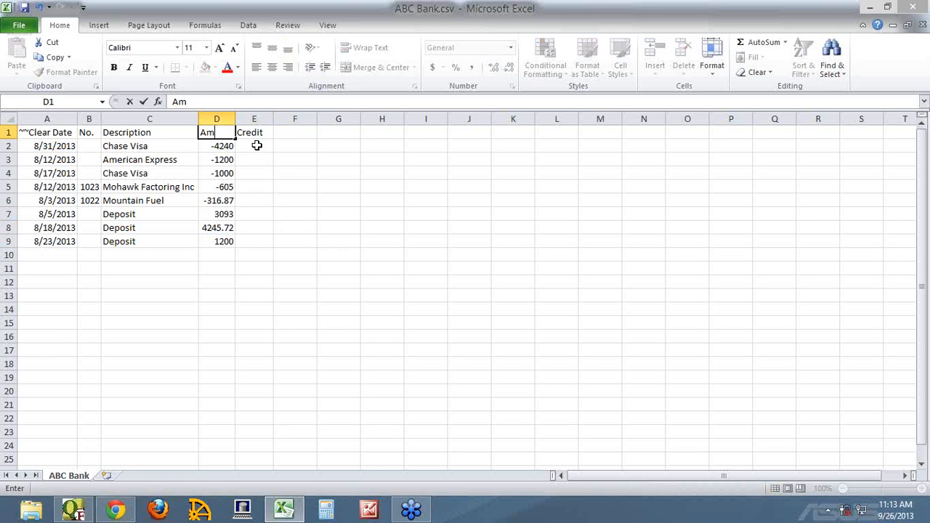
key(Return)
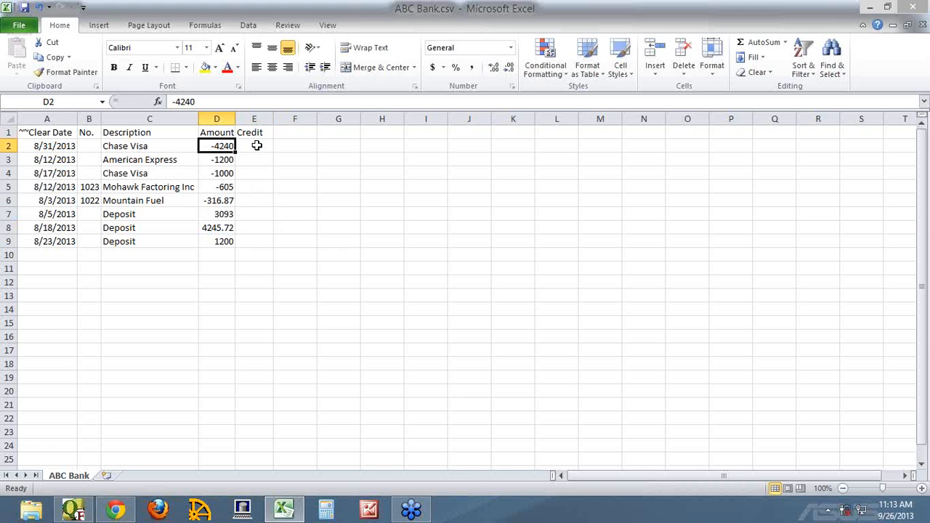
Step: Sort the transaction table A1:E9 by the ~~Clear Date column, oldest to newest
drag(26, 132, 251, 240)
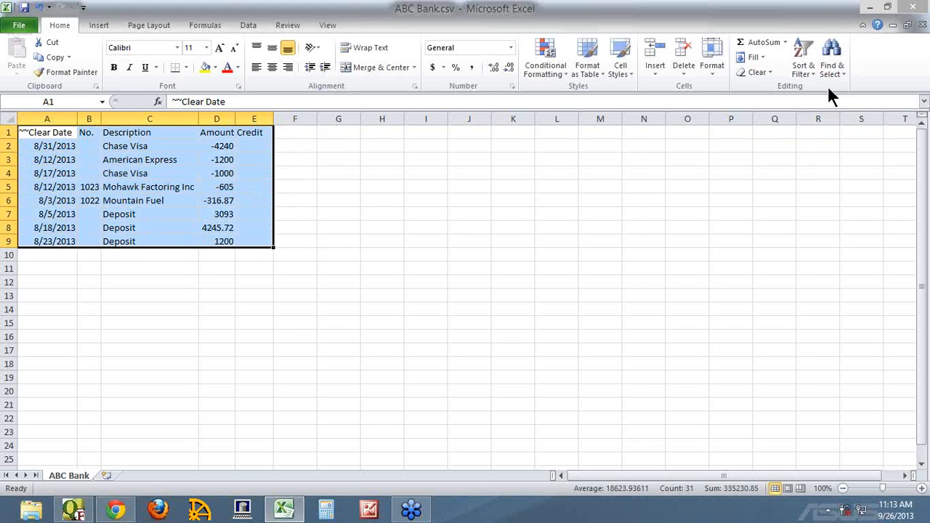
click(803, 55)
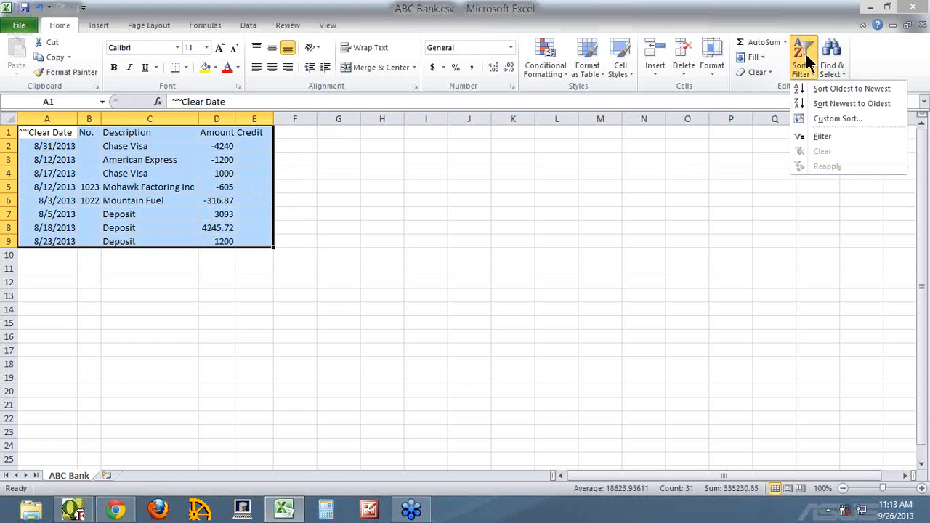
click(828, 118)
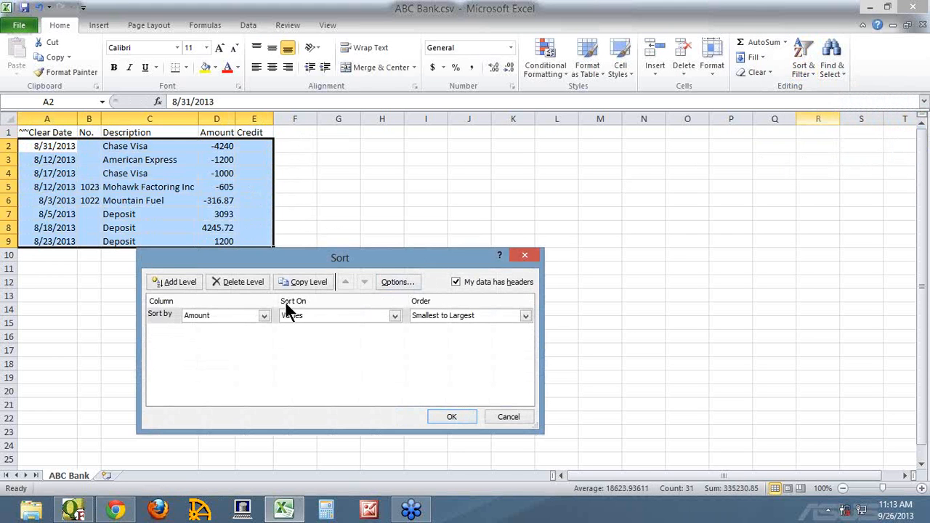
click(263, 316)
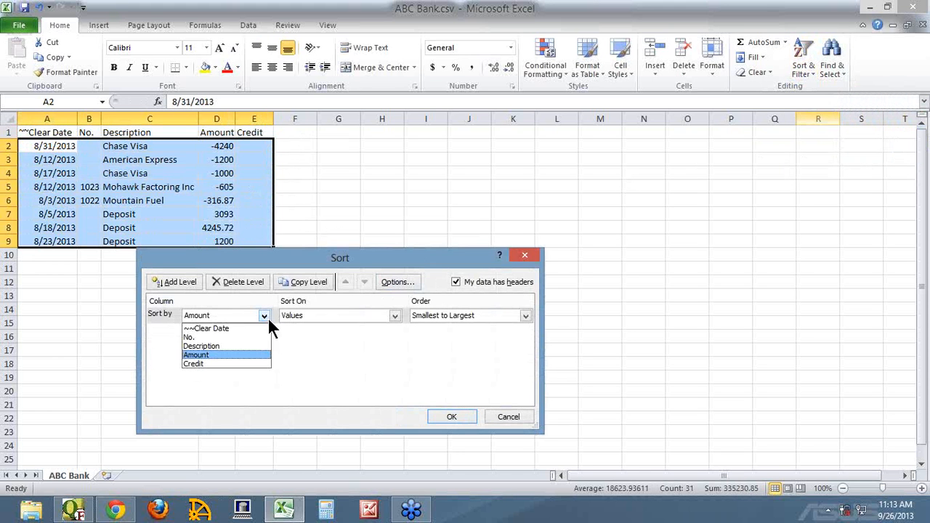
click(221, 329)
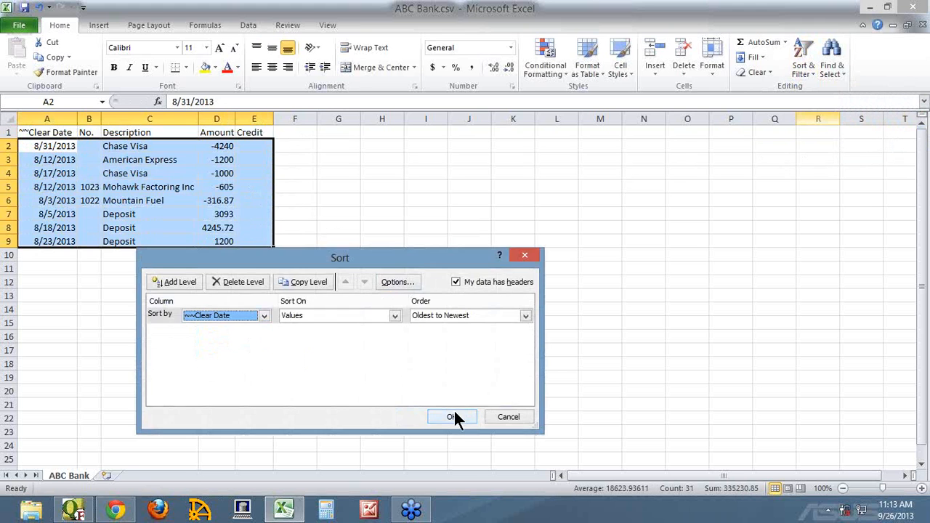
click(451, 416)
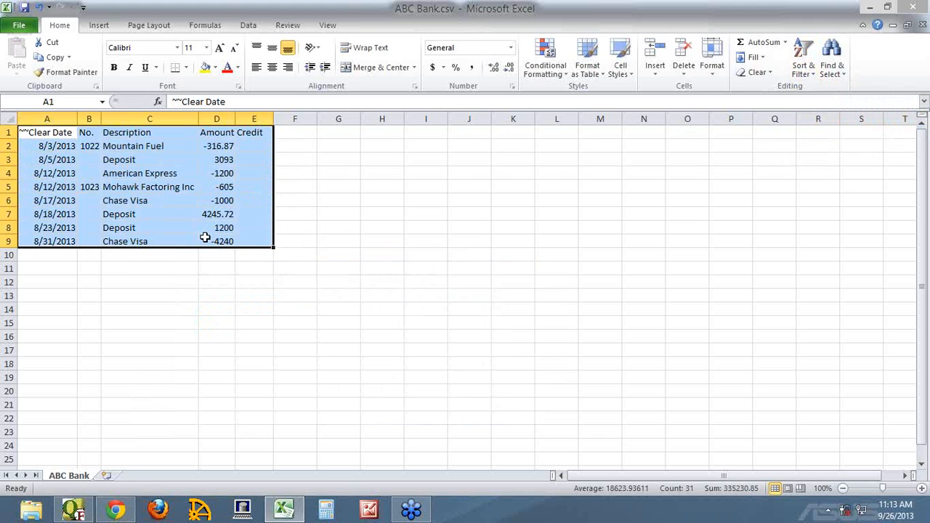
Step: Select cell A1 and save ABC Bank.csv, keeping the CSV (Comma delimited) format
click(64, 131)
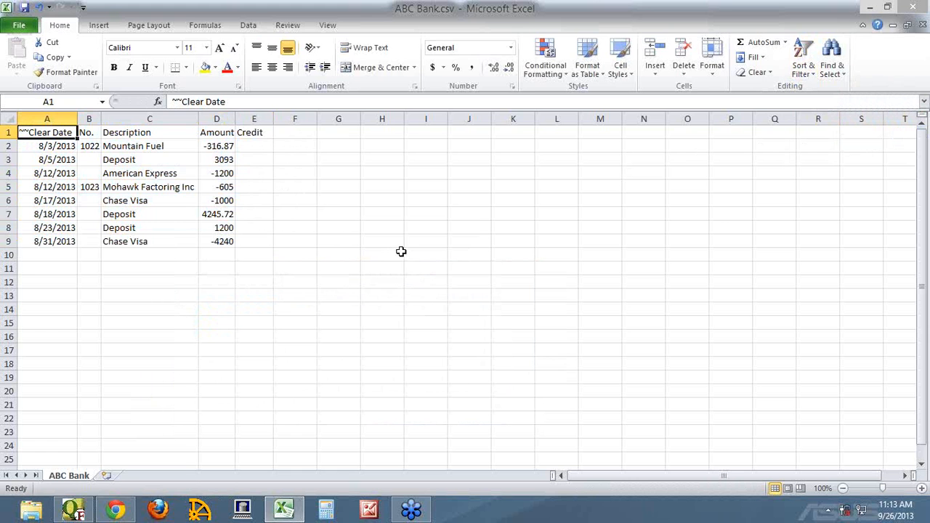
click(25, 7)
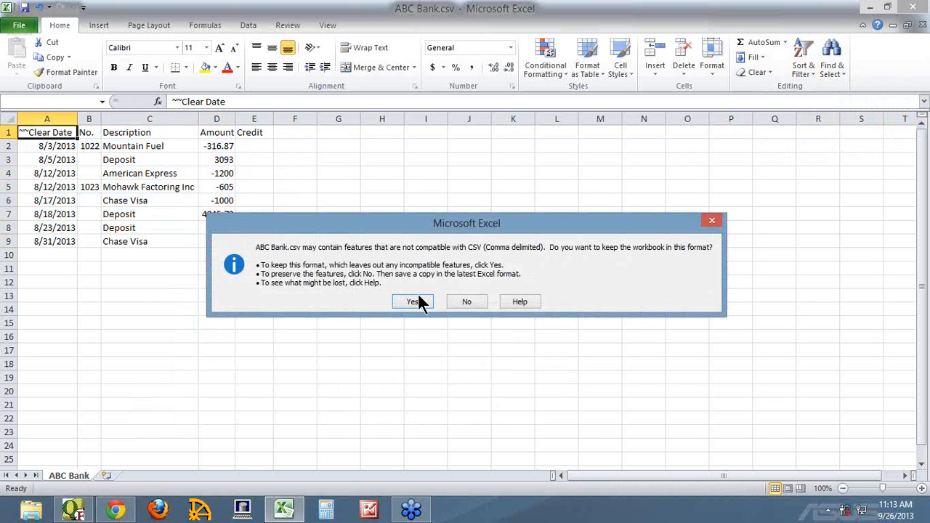
click(411, 304)
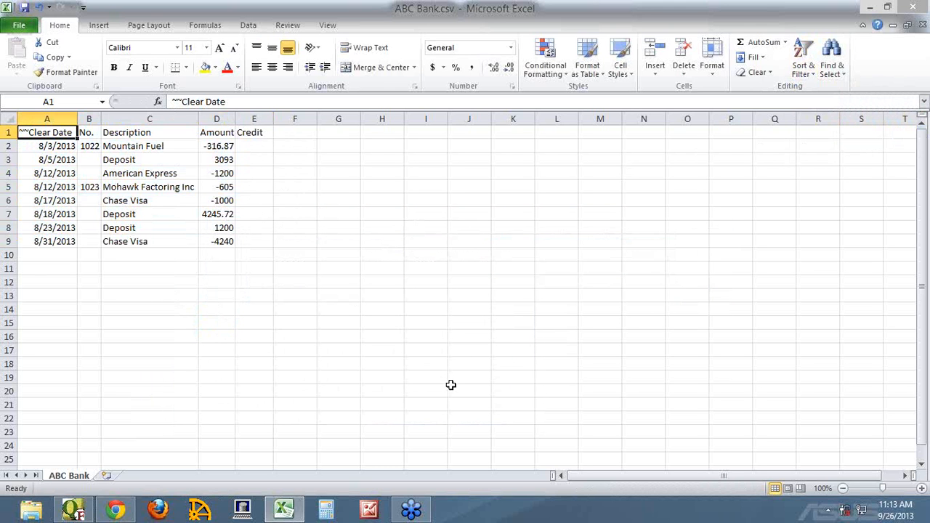
Step: Switch to Chrome to check the Credit/Debit rule in the application note, and return to the Excel sheet
click(118, 511)
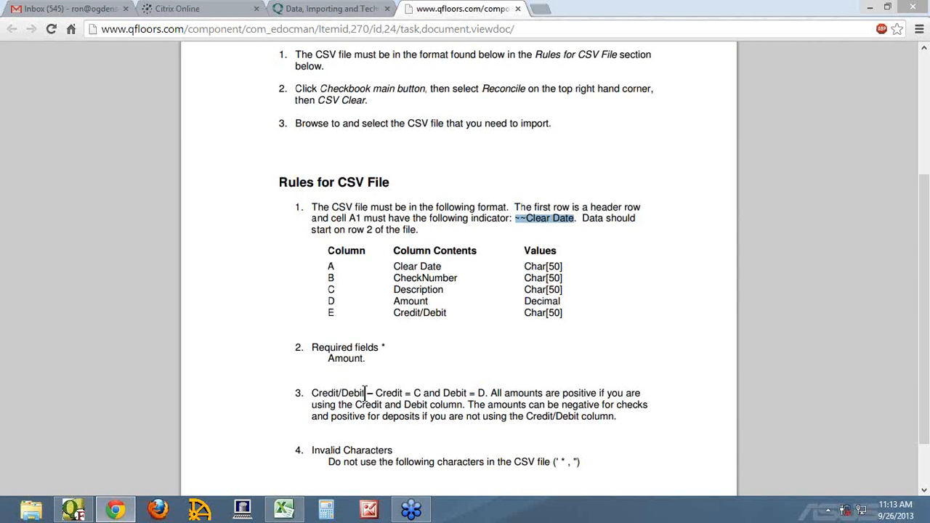
drag(367, 392, 311, 393)
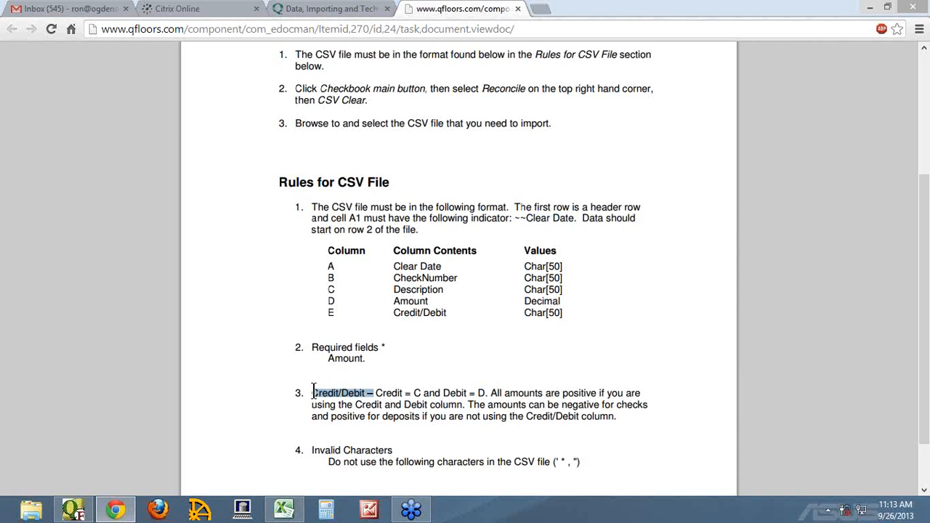
click(391, 396)
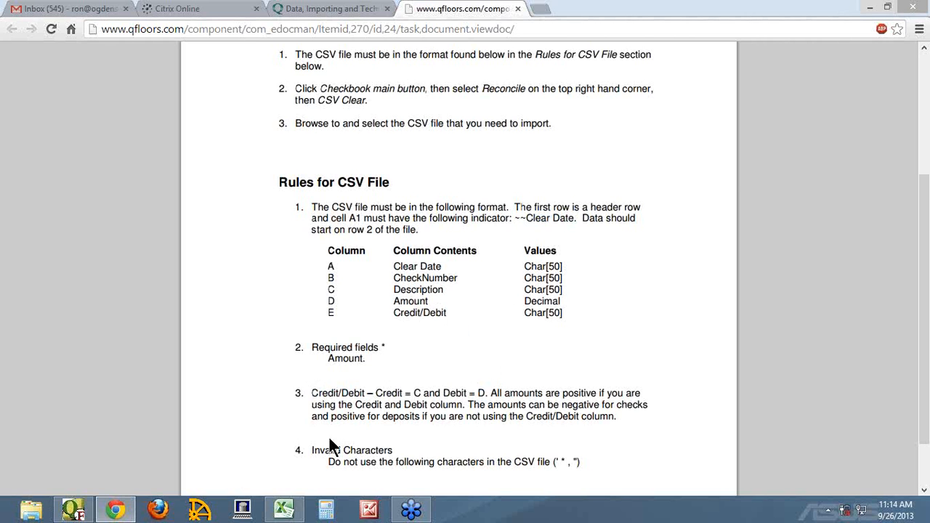
click(283, 510)
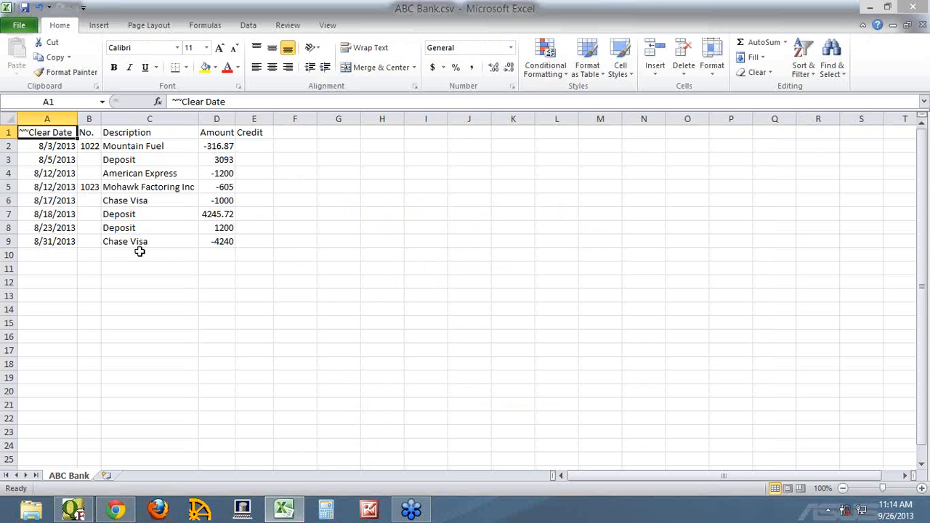
Step: Review the combined amounts in D2:D9 and select the Credit header in cell E1
click(219, 118)
drag(220, 145, 218, 244)
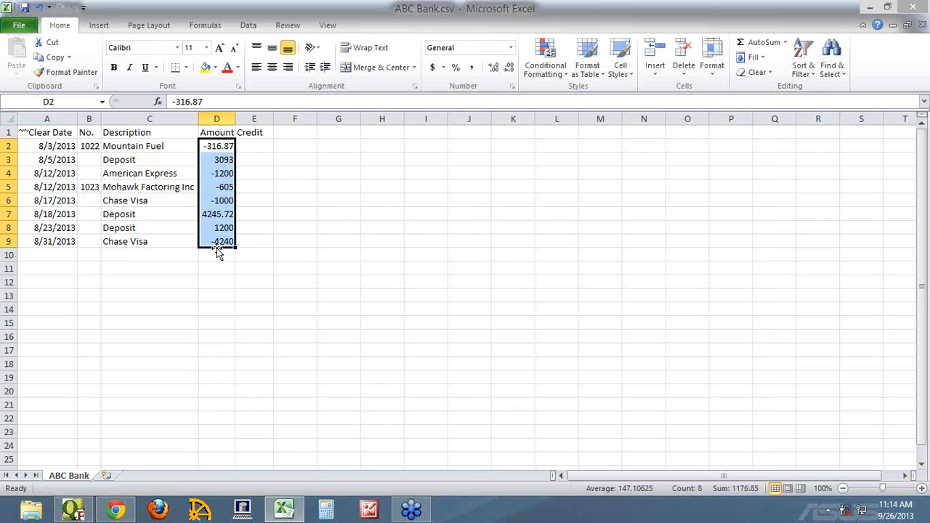
click(258, 145)
click(258, 133)
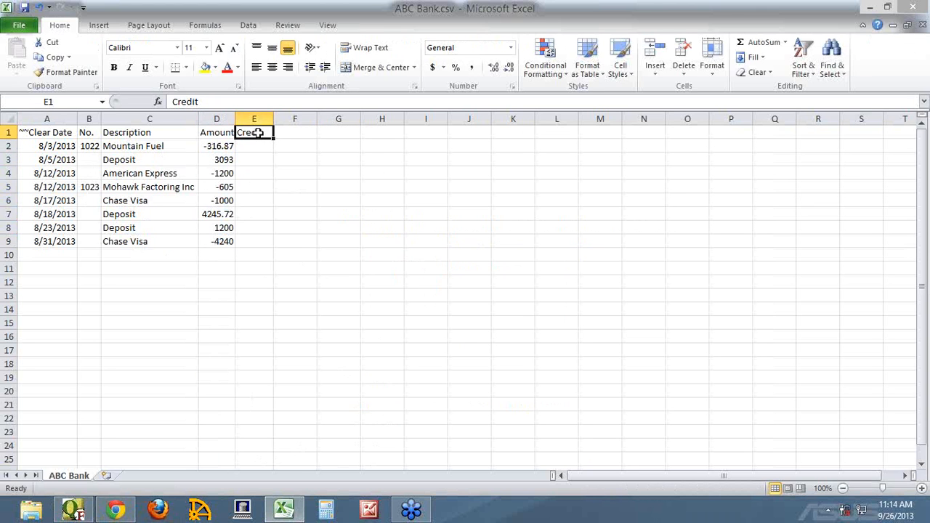
Step: Rename the header in cell E1 to Dr/Cr and save ABC Bank.csv, keeping the CSV (Comma delimited) format
drag(201, 101, 165, 102)
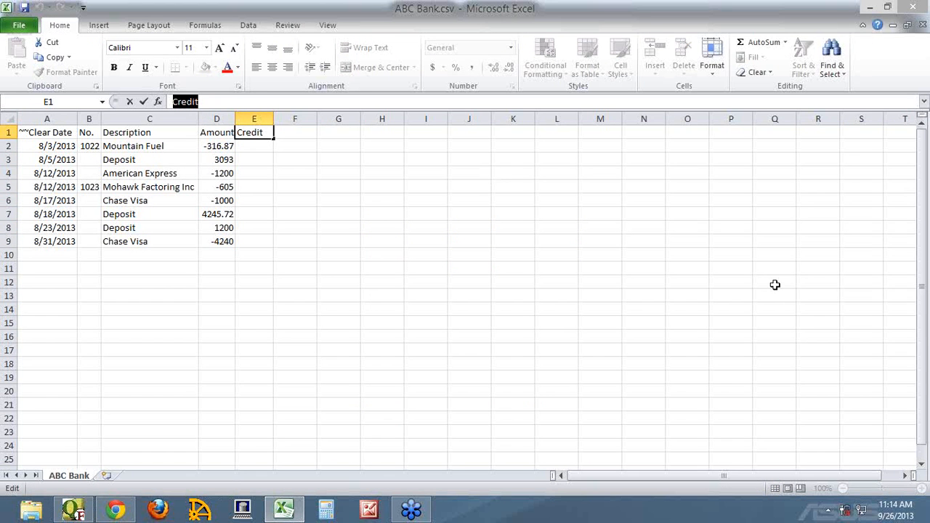
text(D)
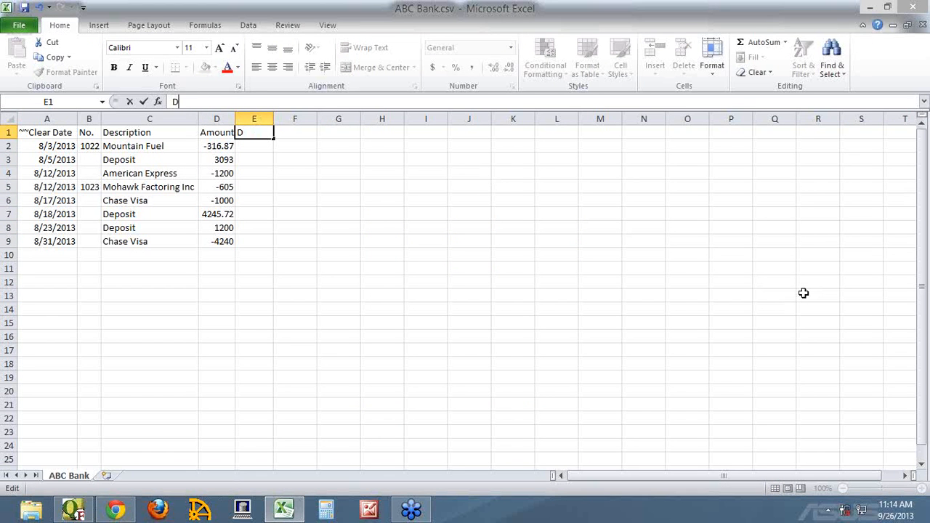
text(r/Cr)
key(Return)
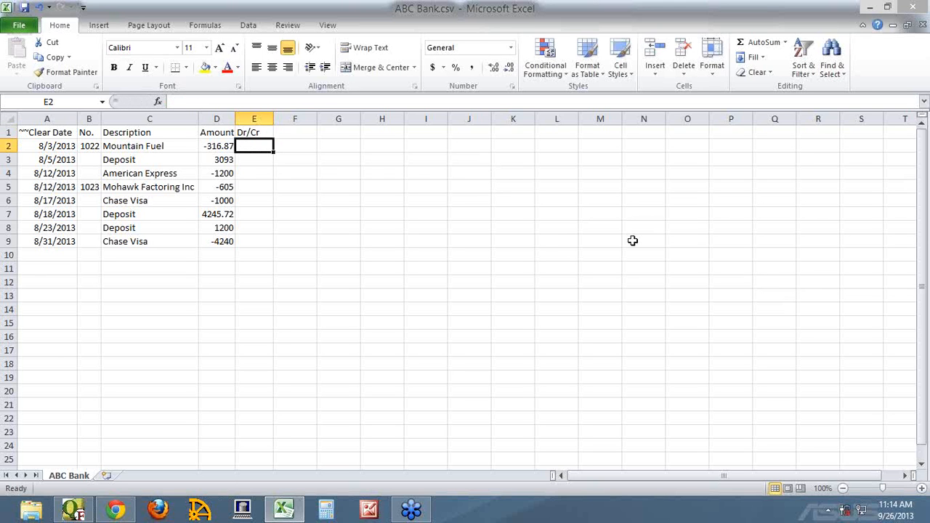
key(ctrl+s)
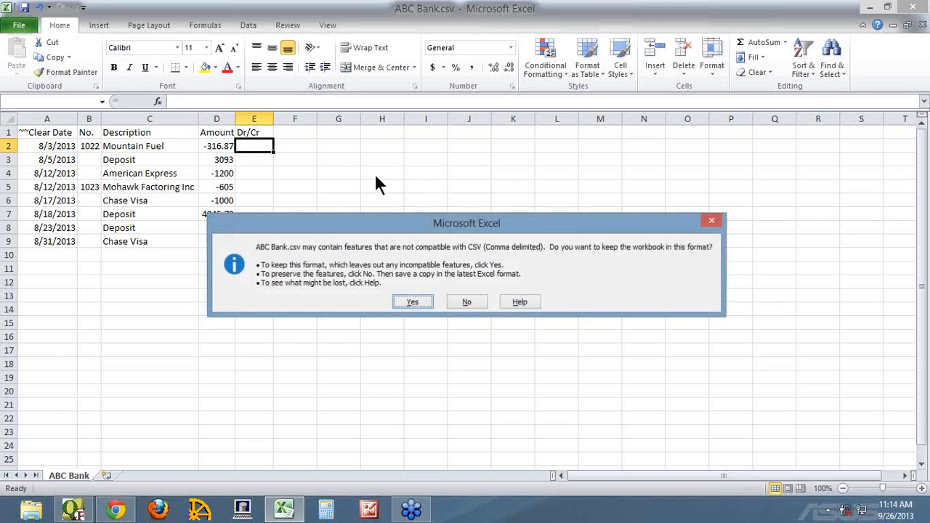
click(413, 301)
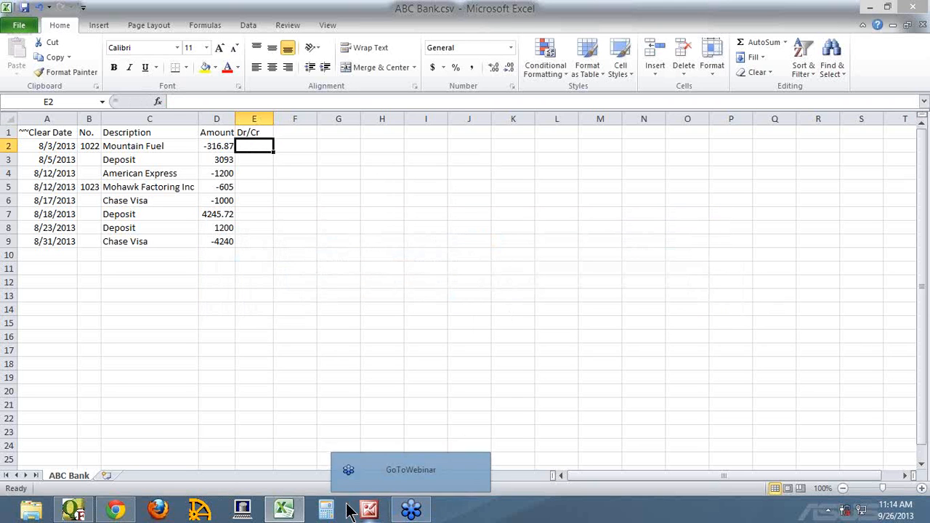
Step: Check the credit and debit codes in the application note in Chrome, and enter D in cell E2 of the Excel sheet
click(117, 512)
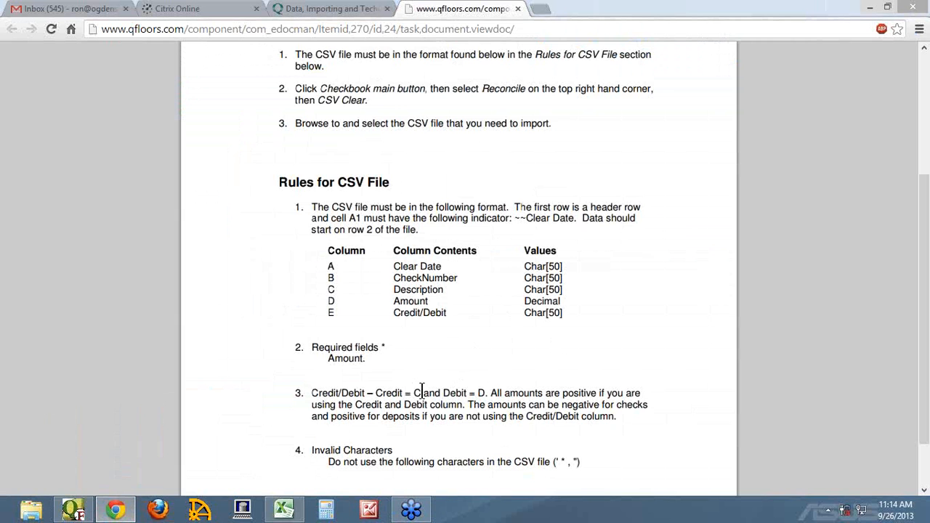
drag(421, 393, 415, 392)
drag(479, 393, 485, 394)
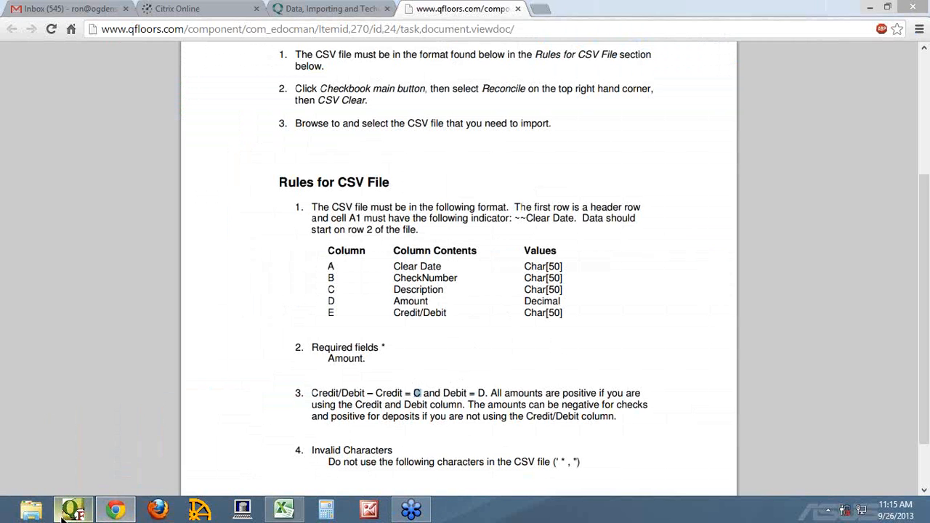
click(283, 510)
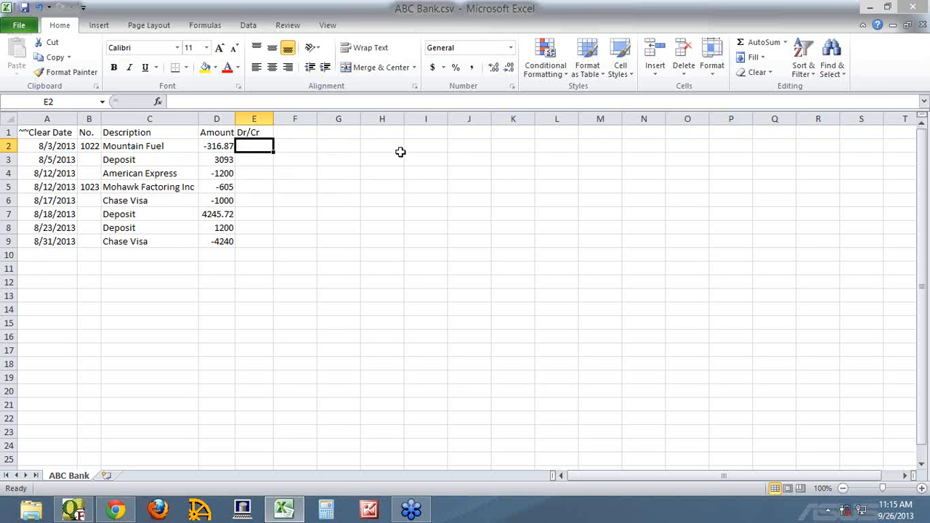
text(D)
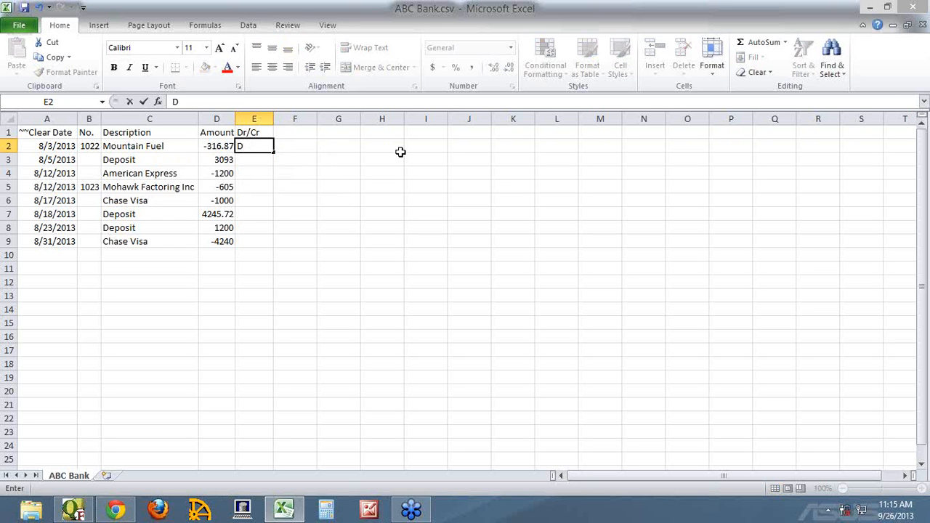
key(Return)
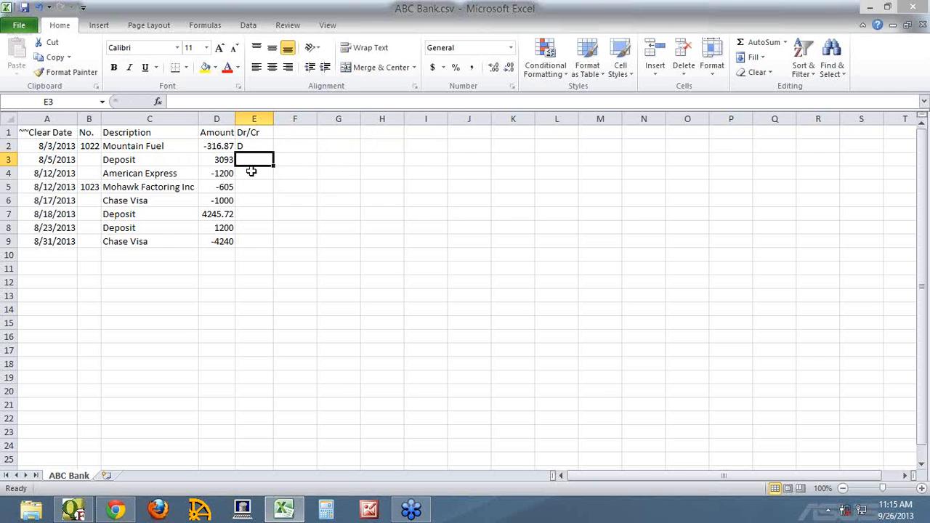
Step: Switch to Chrome to check the rule on positive amounts when using the Credit/Debit column, and return to the Excel sheet
key(alt+Tab)
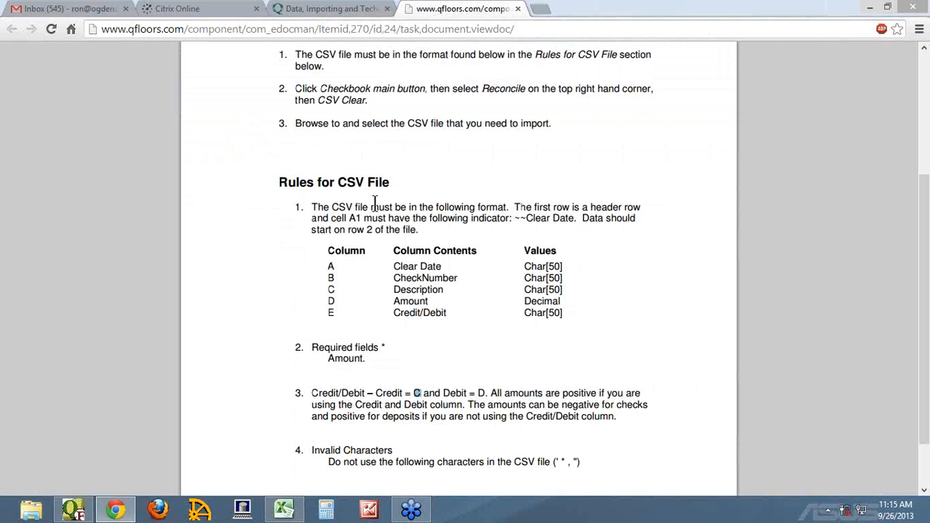
click(429, 221)
drag(538, 393, 612, 396)
drag(490, 395, 596, 393)
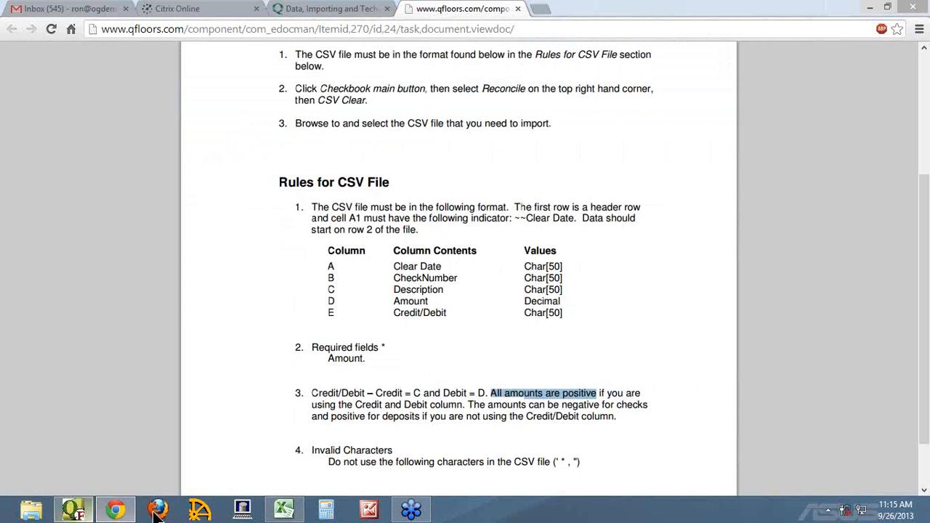
click(290, 512)
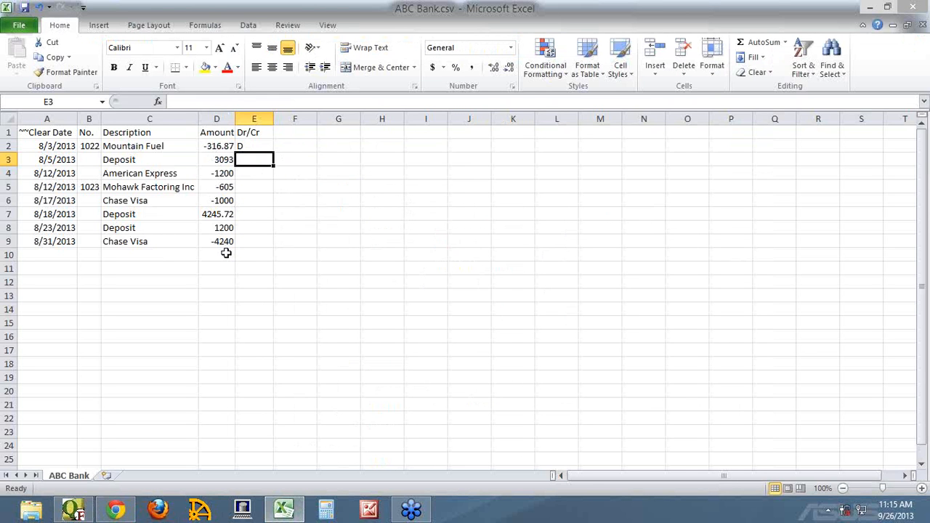
Step: Clear the D from cell E2, and try changing the Mountain Fuel amount in D2 to positive 316.87 before undoing that change
click(244, 145)
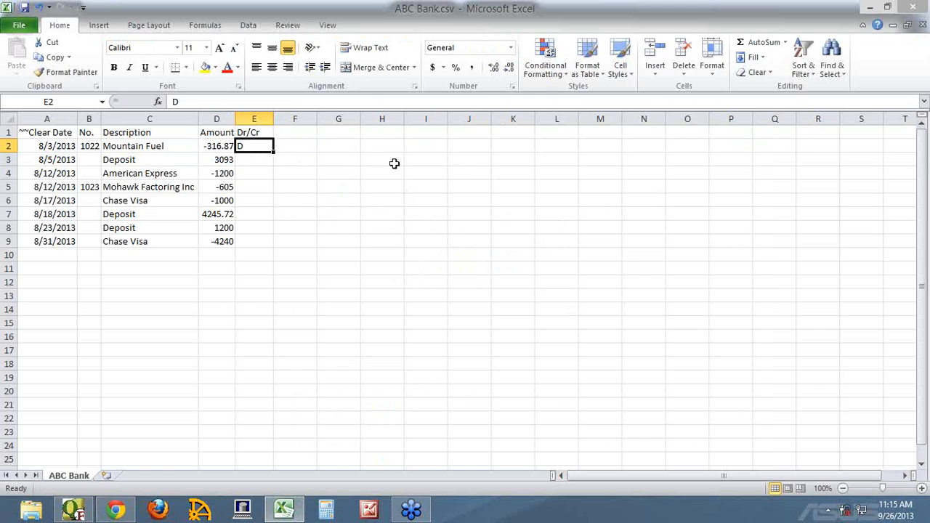
click(213, 146)
drag(180, 102, 172, 101)
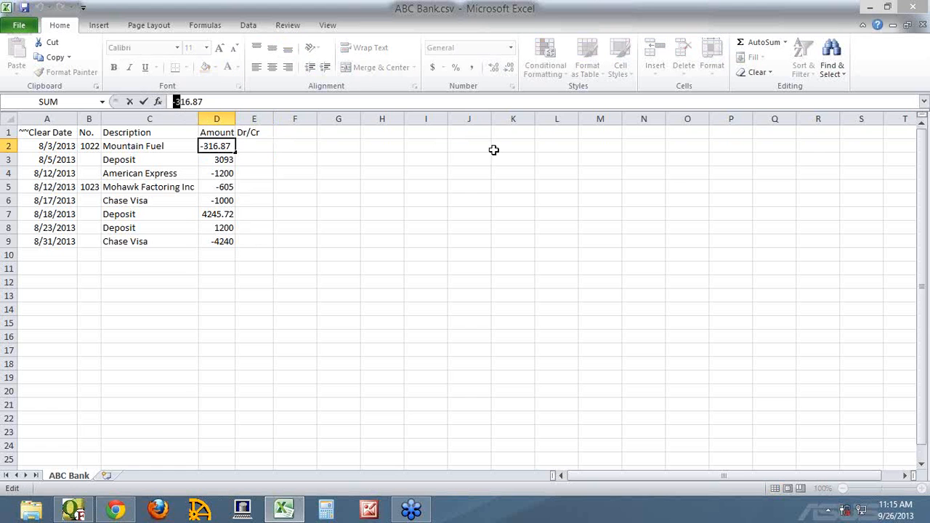
key(Left)
key(Delete)
key(Return)
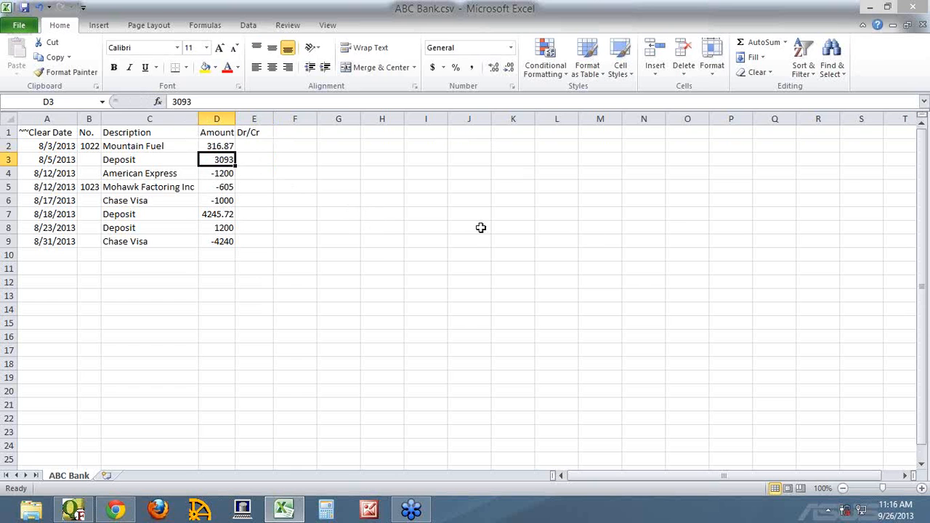
key(ctrl+z)
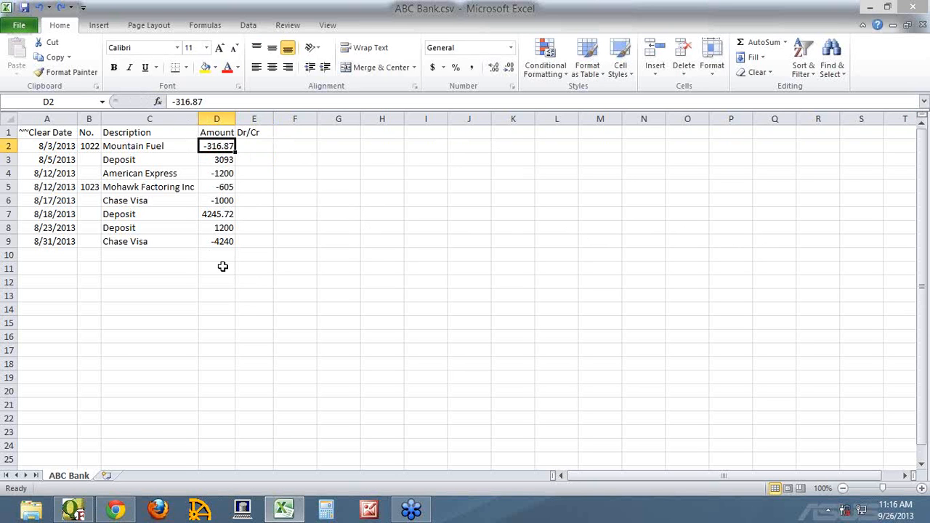
Step: Save ABC Bank.csv with cell E2 selected, keeping the CSV (Comma delimited) format, and close the file without saving again
click(256, 118)
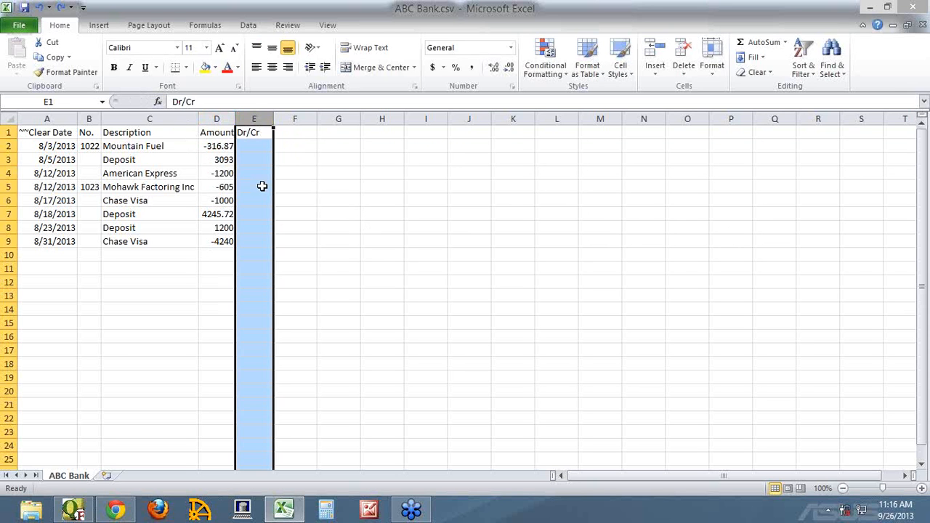
click(260, 146)
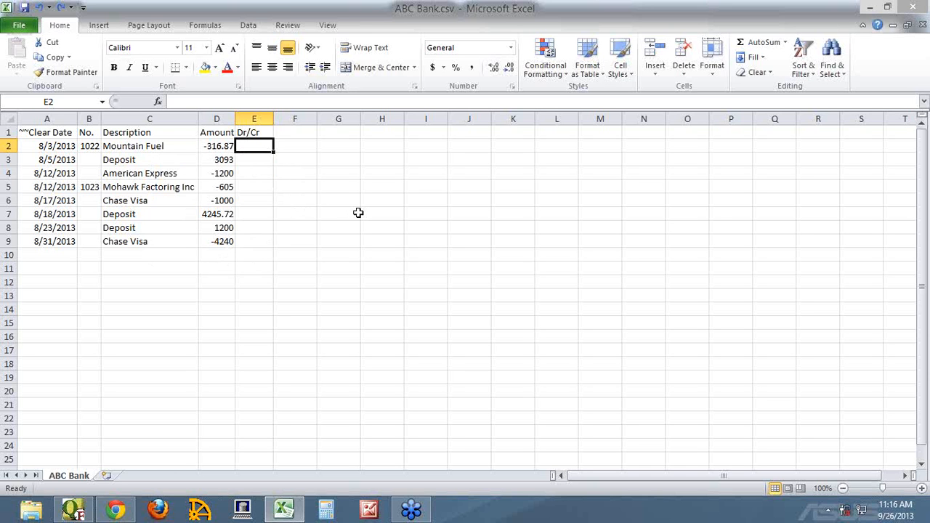
key(ctrl+s)
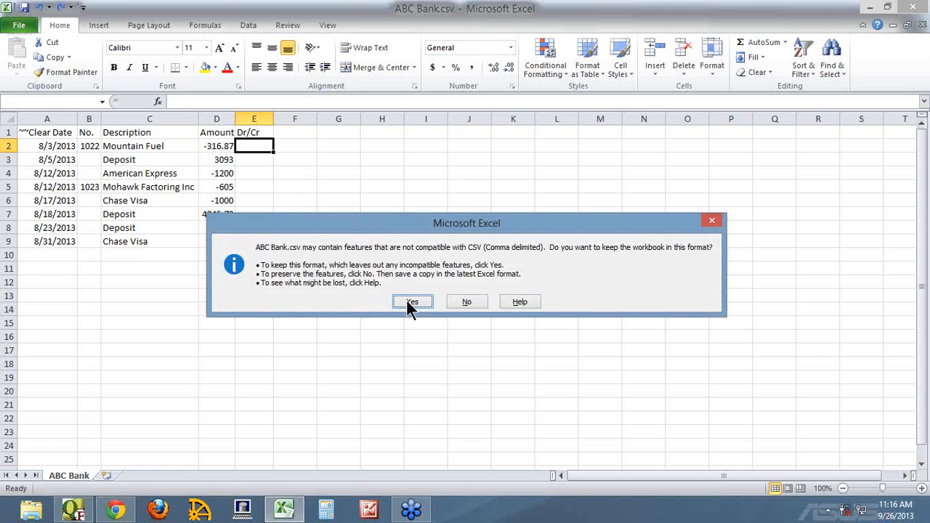
click(411, 301)
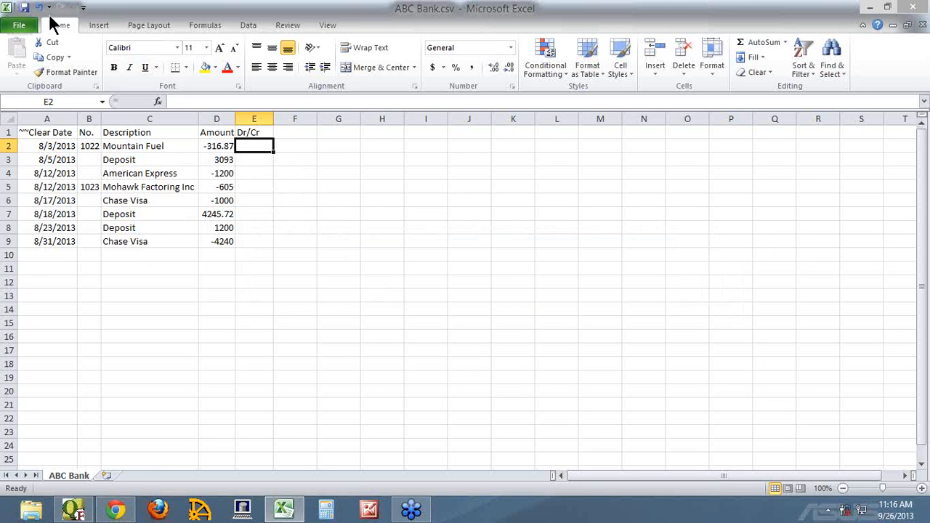
click(24, 8)
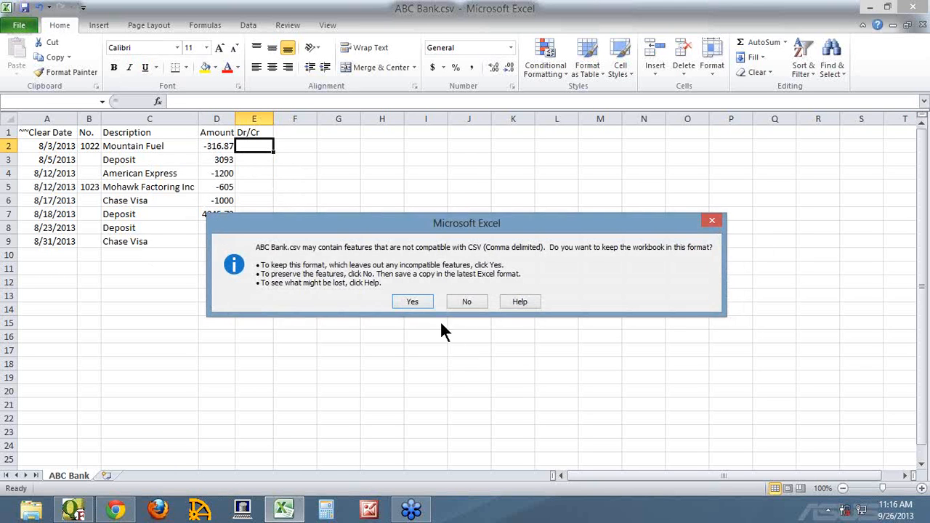
click(412, 301)
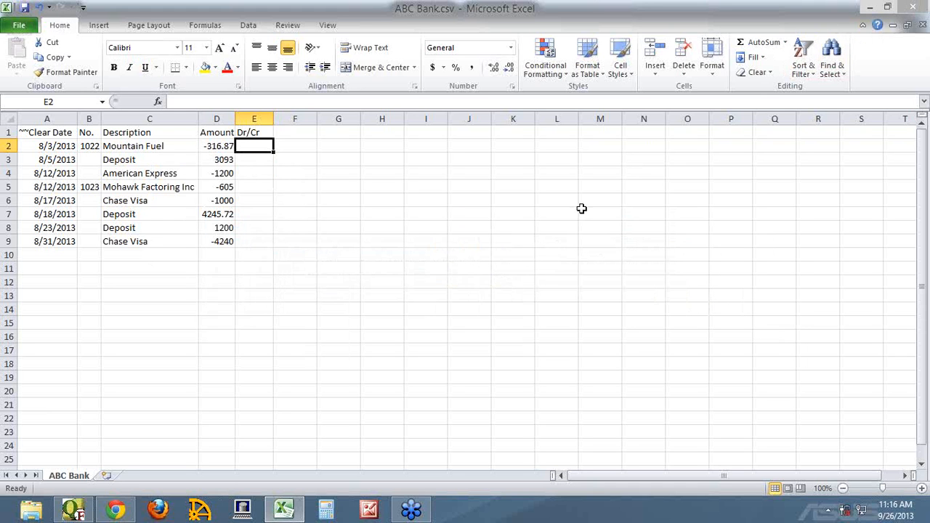
click(913, 8)
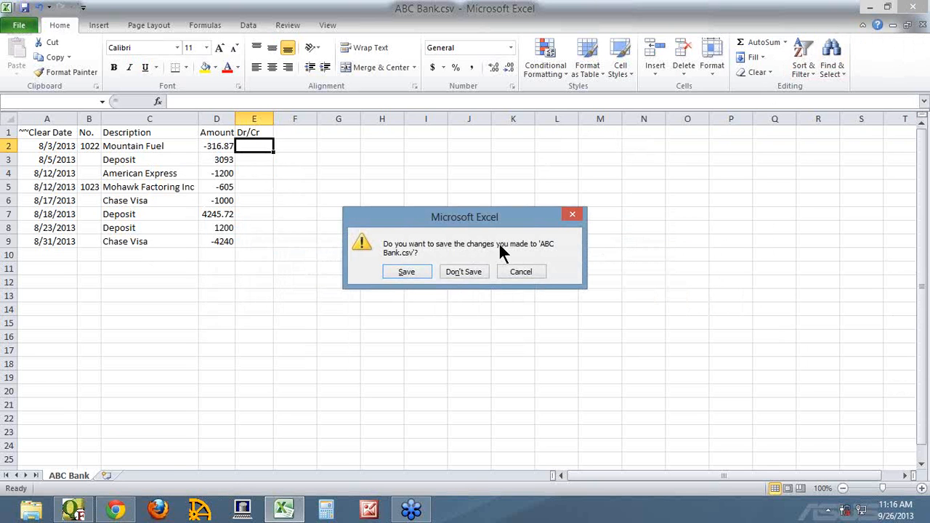
click(471, 271)
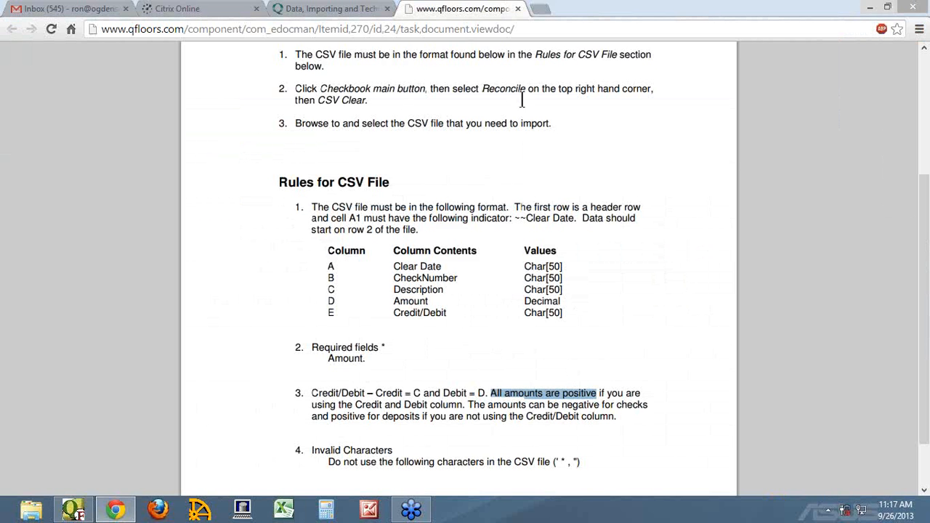
Step: Review the Credit/Debit and Invalid Characters rules in the application note
click(571, 417)
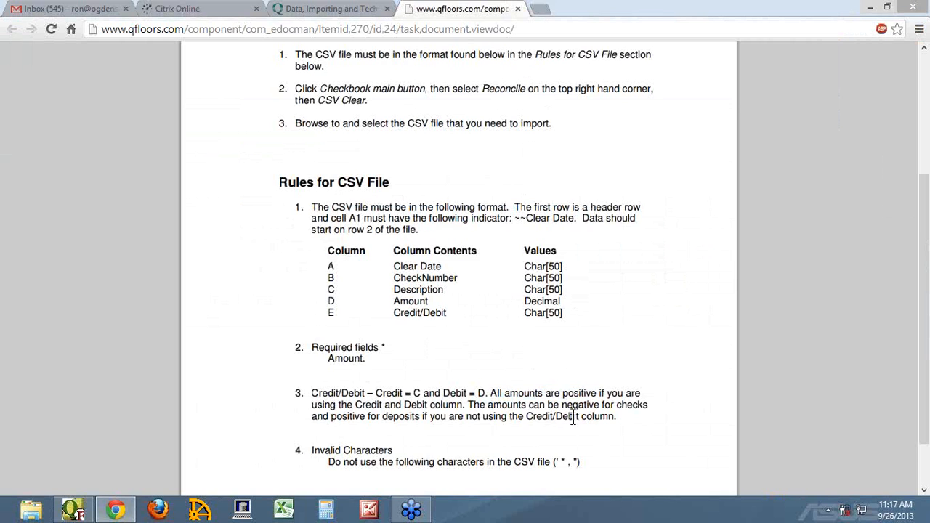
scroll(537, 404, down, 1)
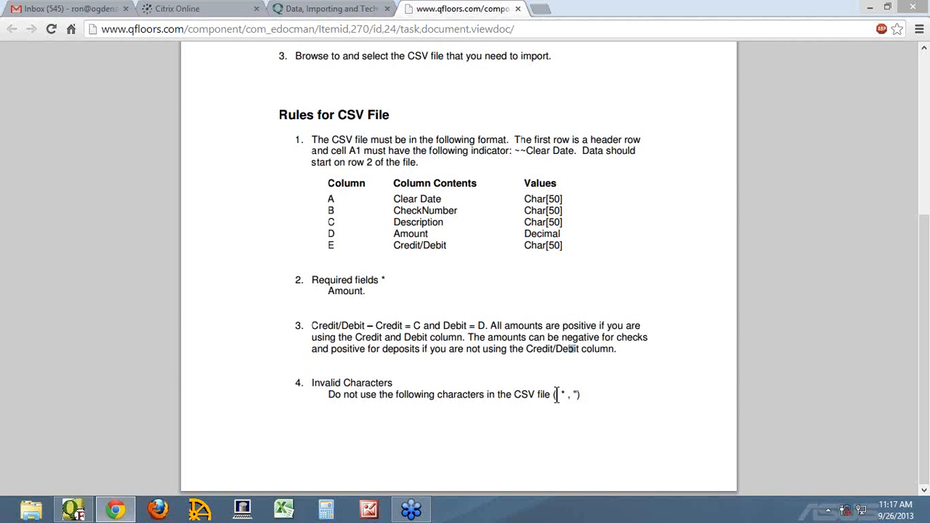
Step: Reopen ABC Bank.csv from the desktop and widen column A to fit the ~~Clear Date header and dates
click(928, 520)
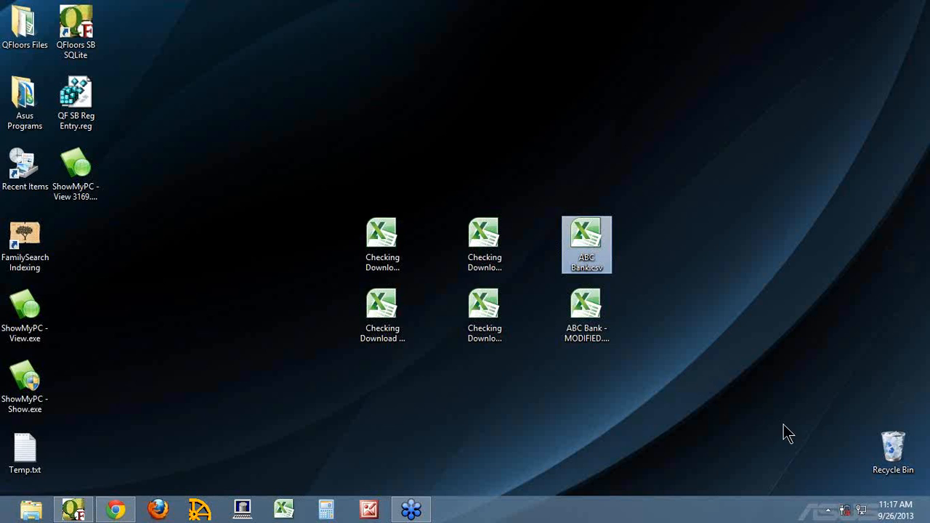
double_click(593, 237)
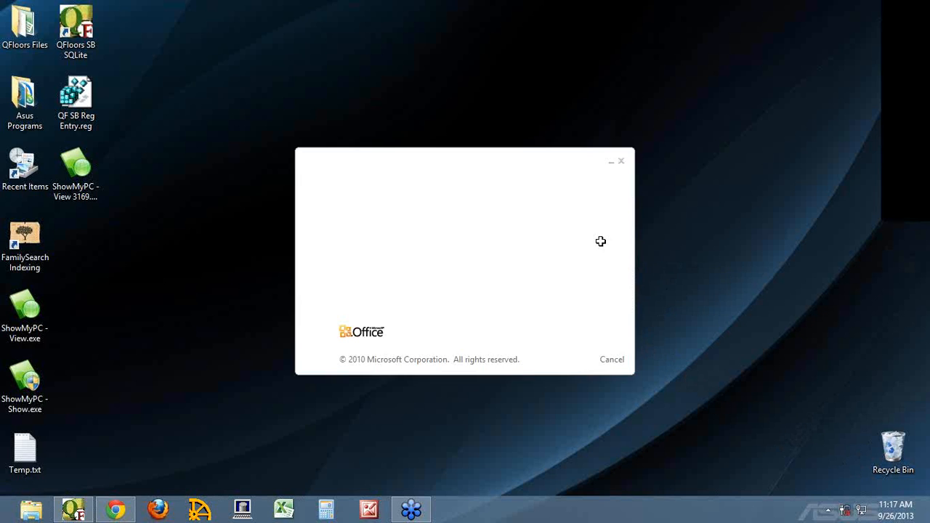
drag(149, 111, 326, 117)
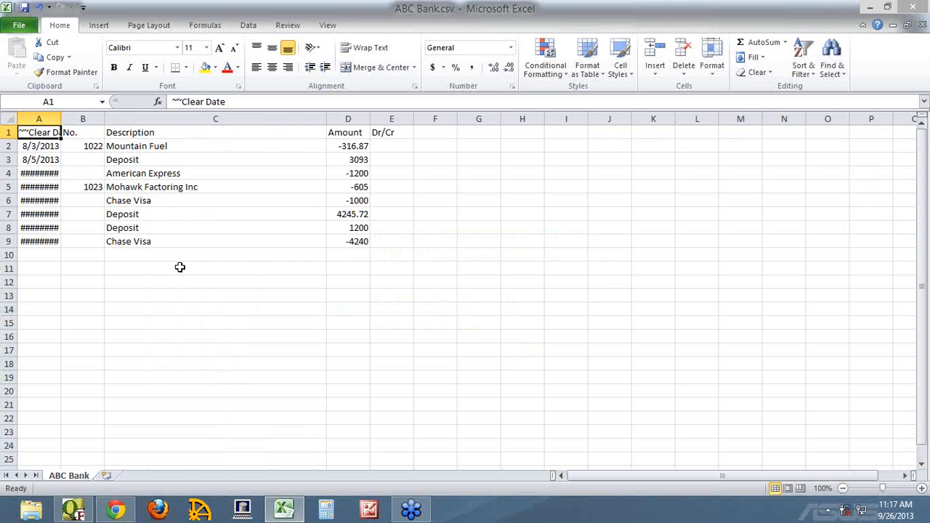
drag(61, 118, 77, 119)
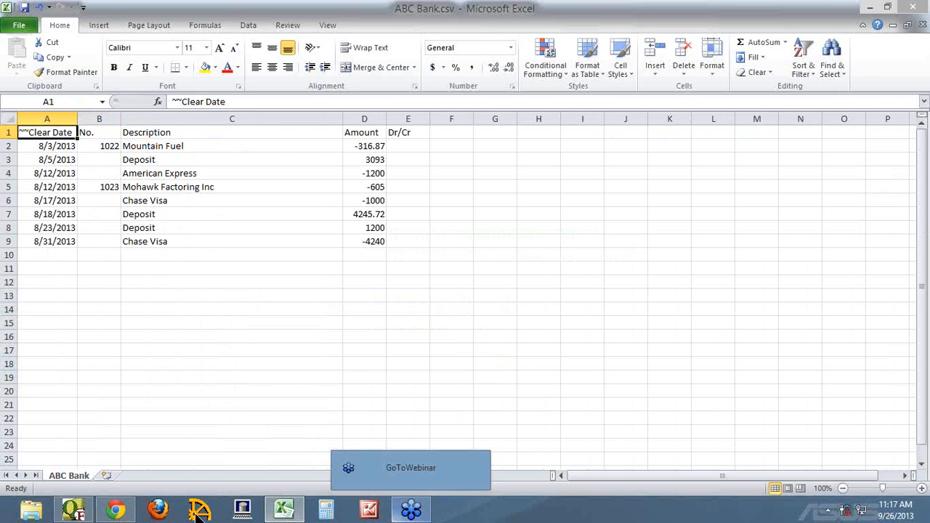
Step: Switch to Chrome to review the invalid characters and column format in the application note, and return to the Excel sheet
click(125, 513)
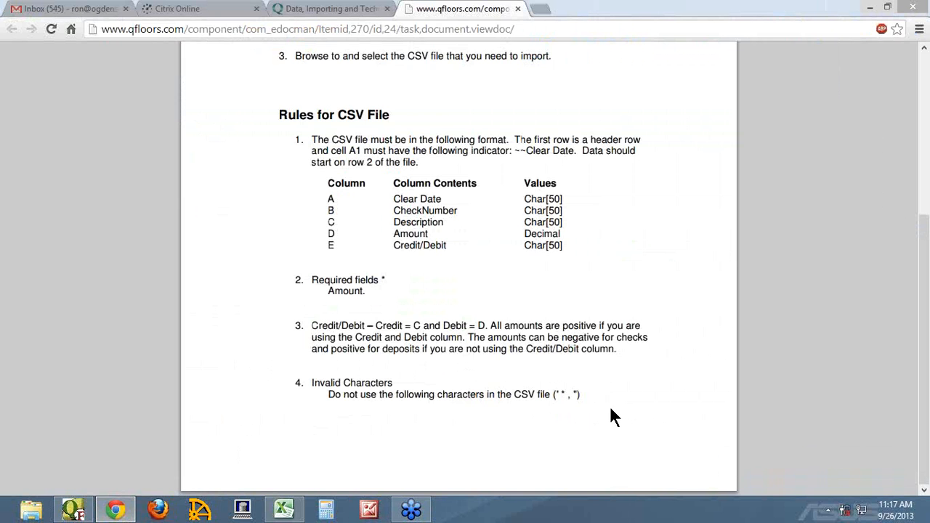
scroll(584, 381, up, 3)
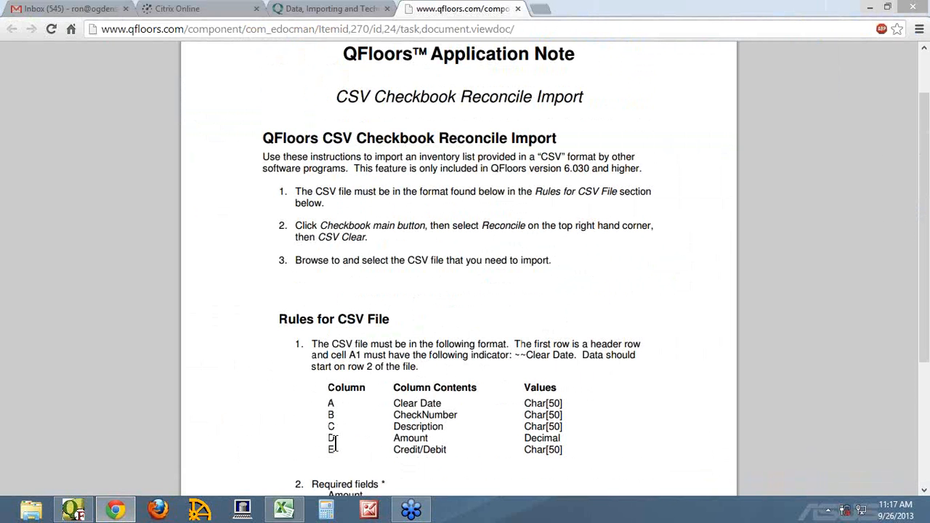
click(284, 510)
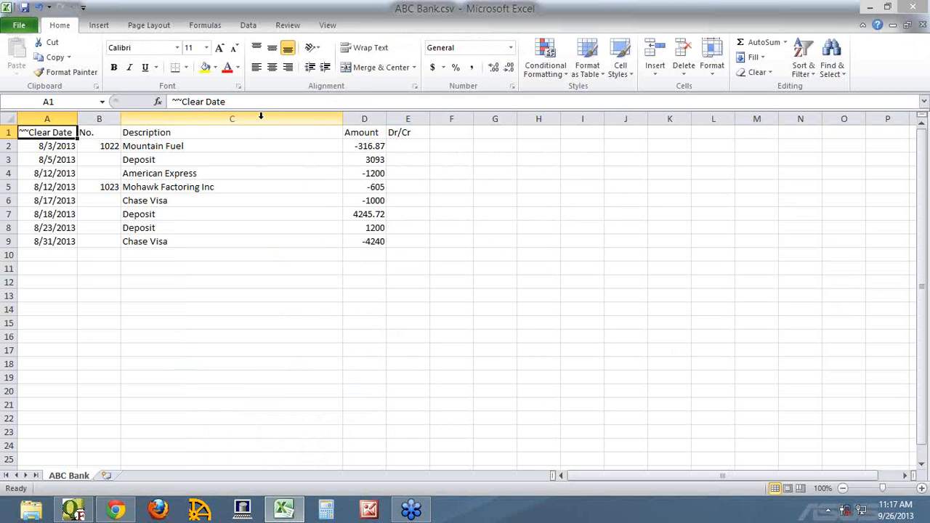
Step: Append an asterisk to American Express in cell C4 and a double quotation mark to Chase Visa in C6
click(206, 173)
double_click(233, 173)
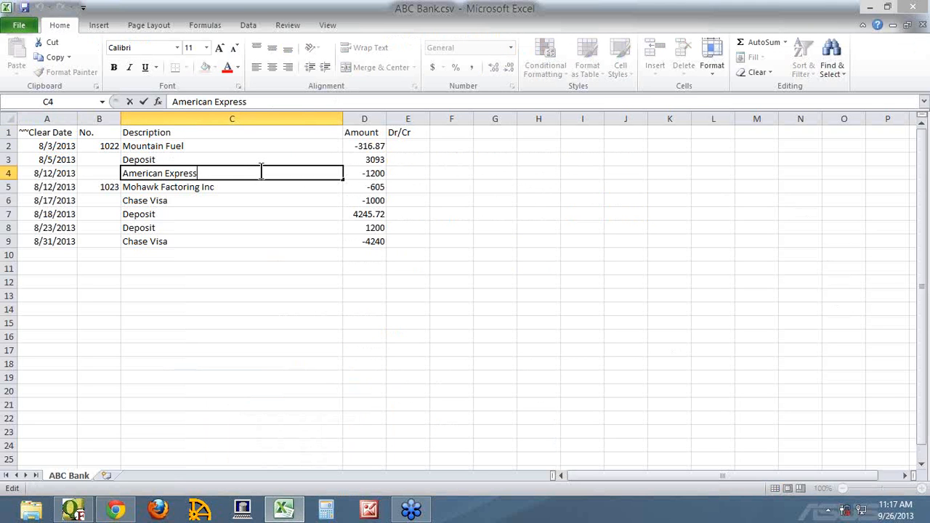
text(*)
key(Return)
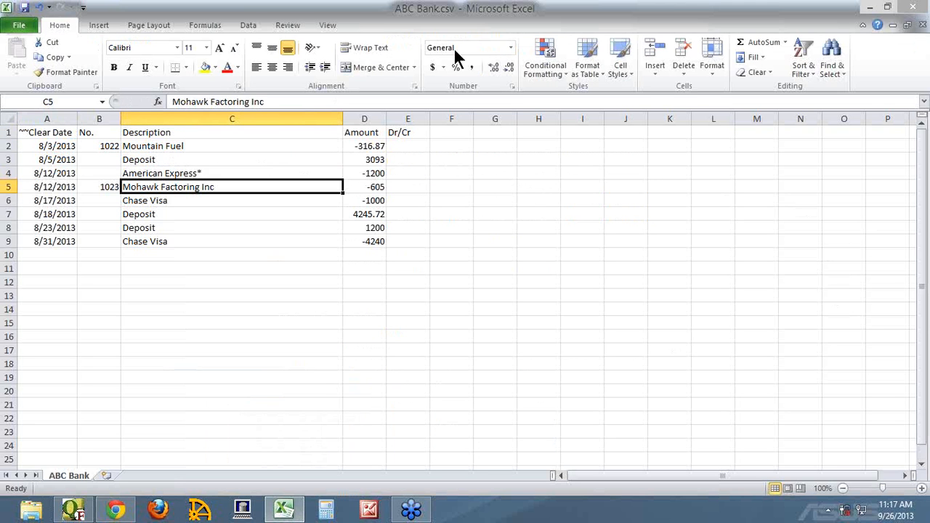
double_click(177, 204)
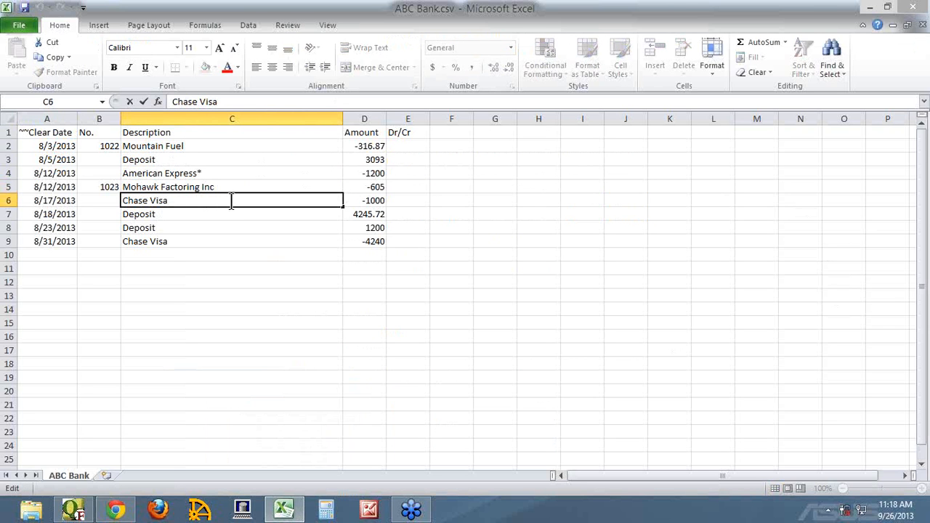
text(")
key(Return)
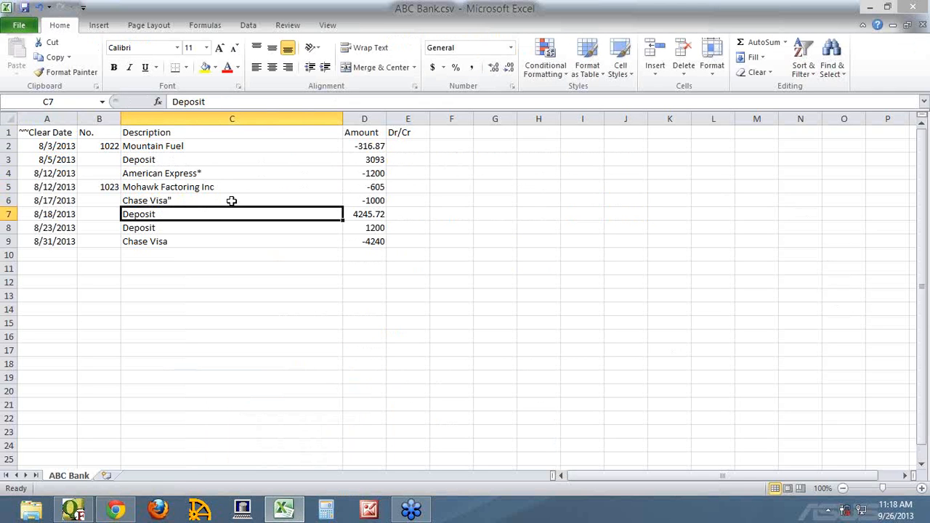
Step: Try to replace all * characters in the Description column with nothing
click(270, 119)
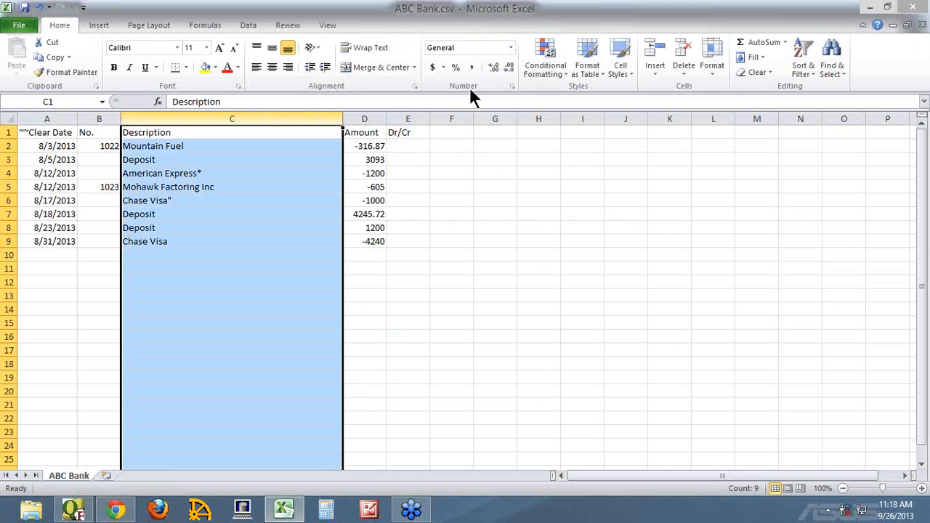
click(844, 69)
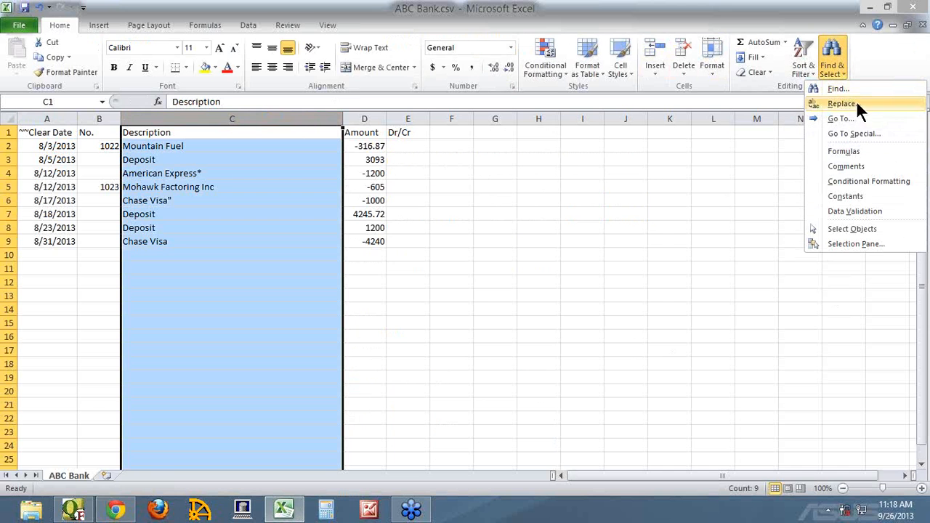
click(238, 117)
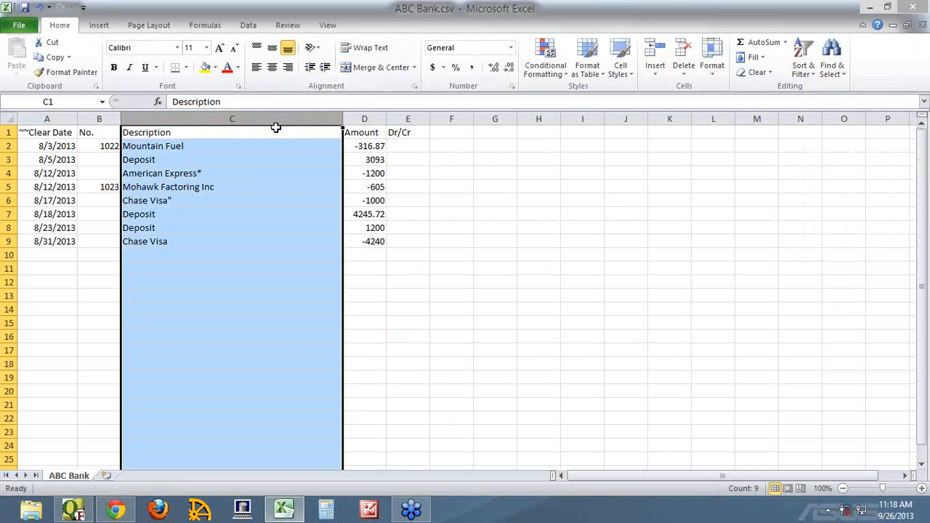
key(ctrl+h)
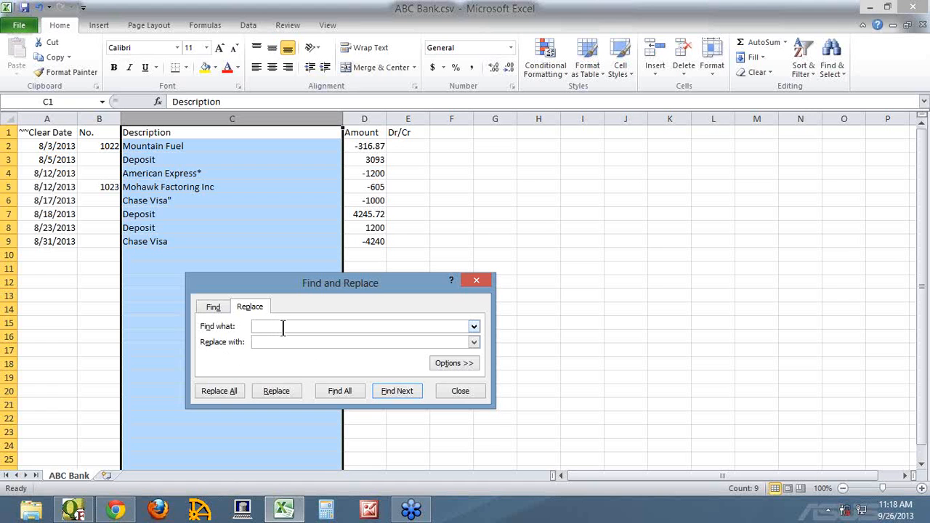
text(*)
click(255, 342)
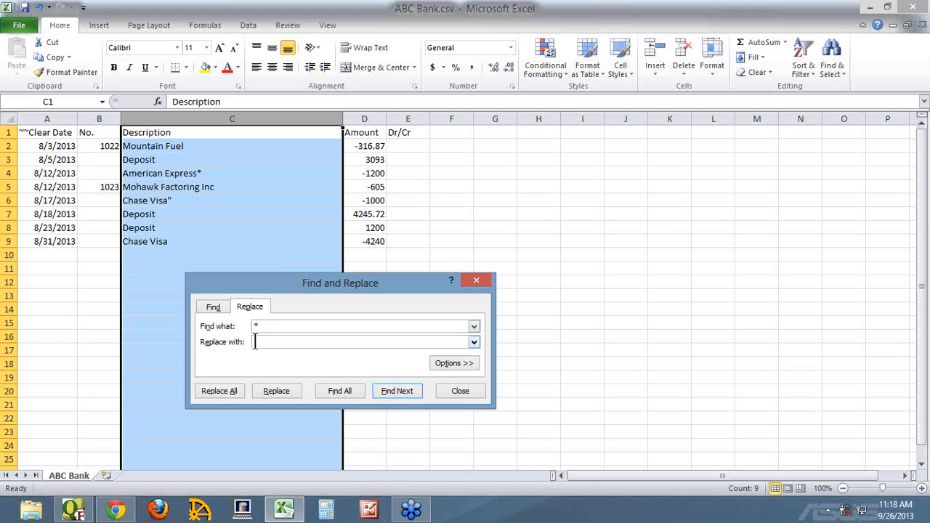
click(227, 393)
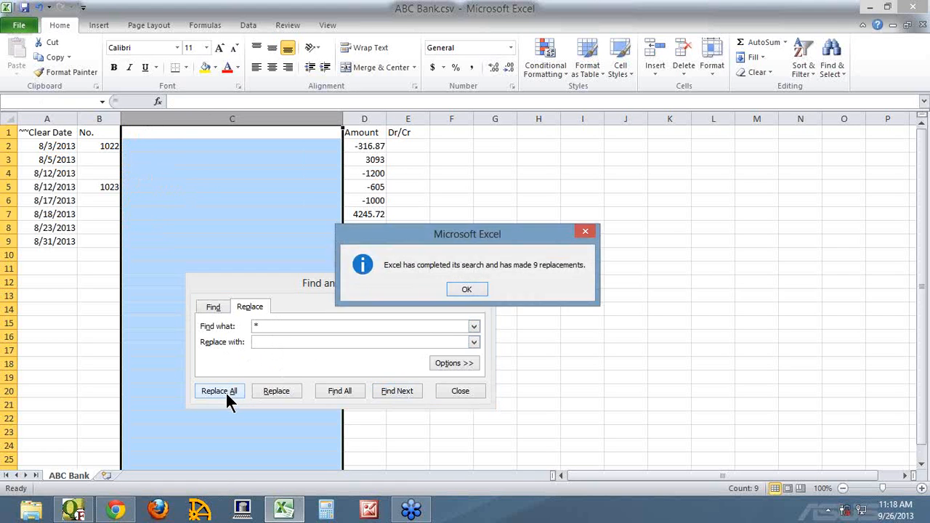
click(465, 288)
click(460, 393)
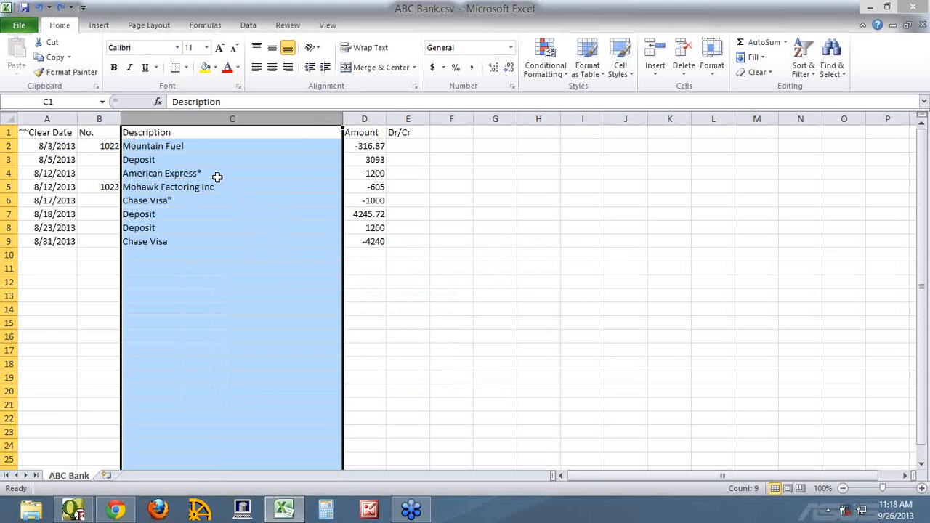
Step: Try to replace all ** matches in the Description column with nothing, and undo the replacement
click(216, 176)
click(221, 118)
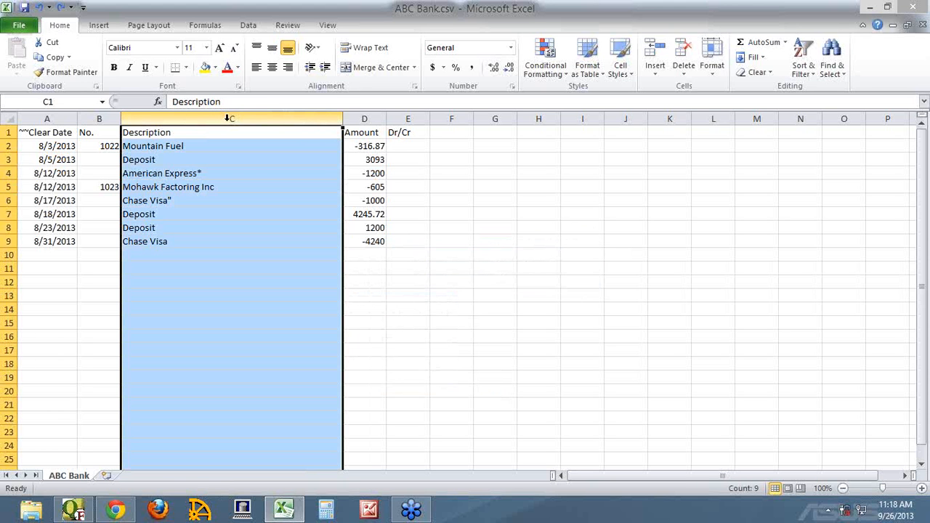
key(ctrl+h)
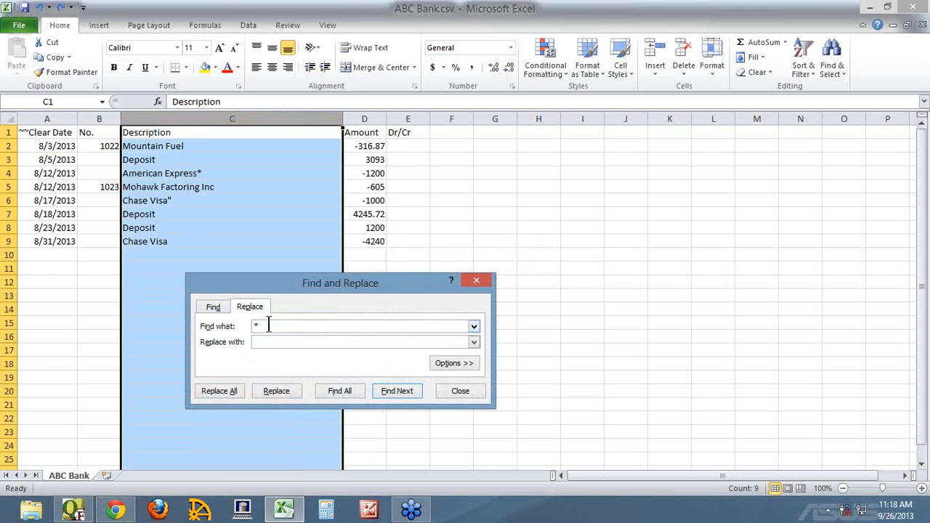
text(*)
click(226, 396)
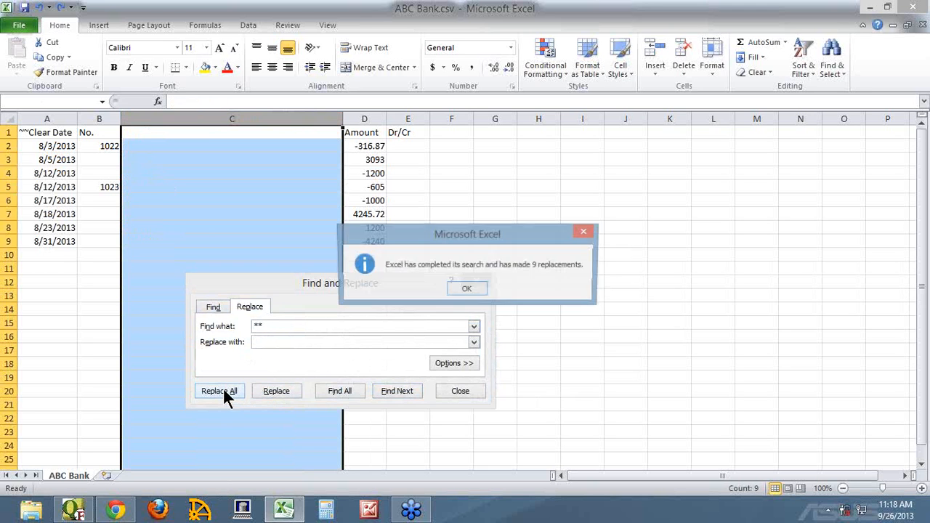
click(465, 290)
click(455, 390)
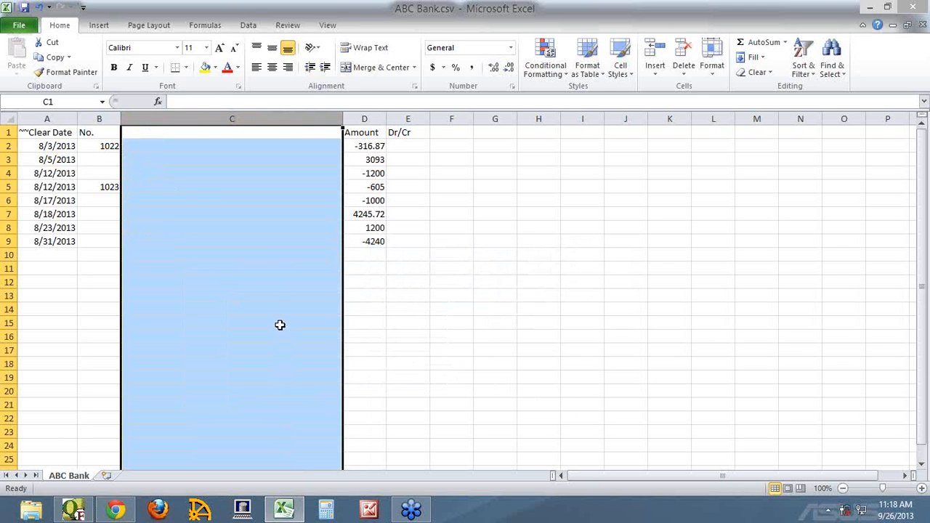
key(ctrl+z)
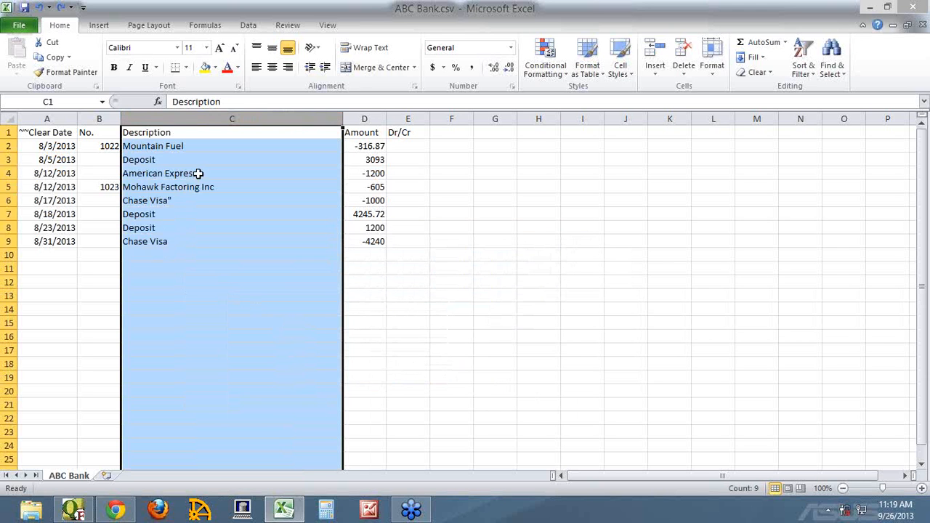
Step: Replace all double quotation marks in the Description column with nothing
click(198, 173)
click(198, 116)
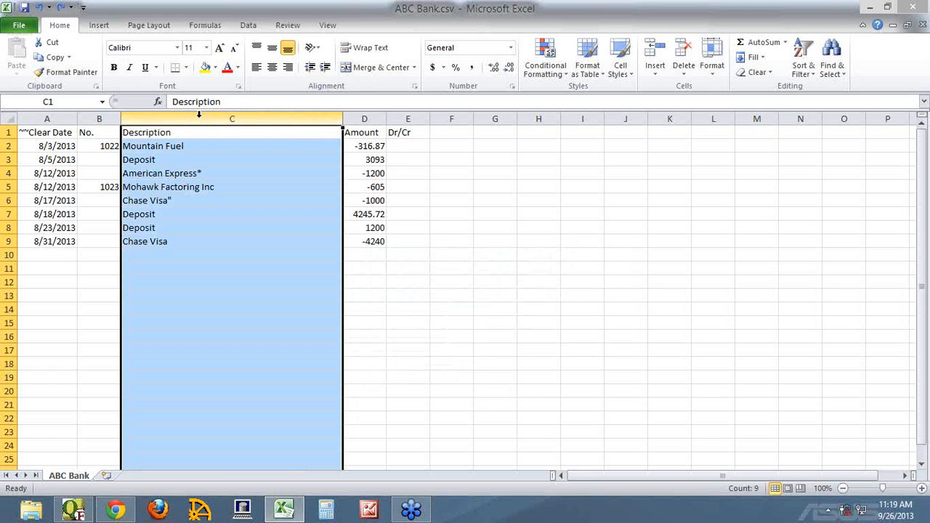
key(ctrl+h)
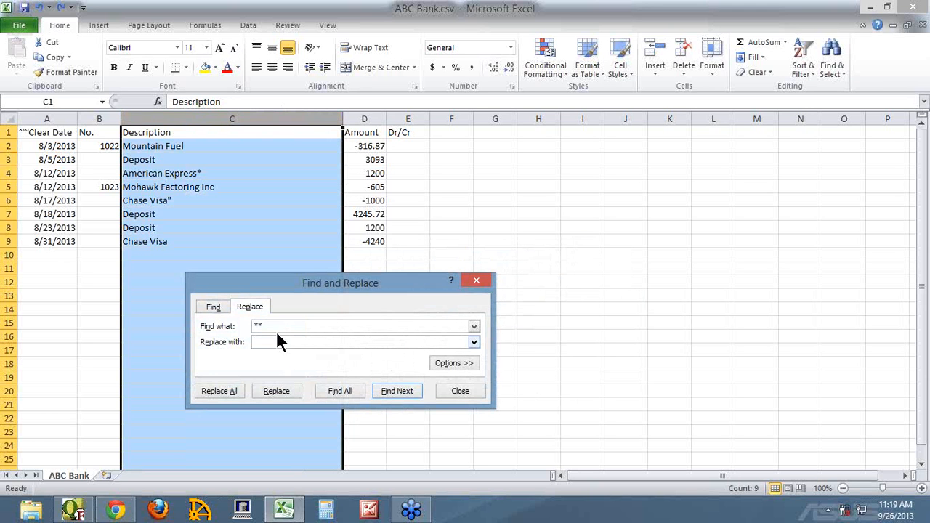
drag(276, 324, 211, 326)
text(*)
click(204, 390)
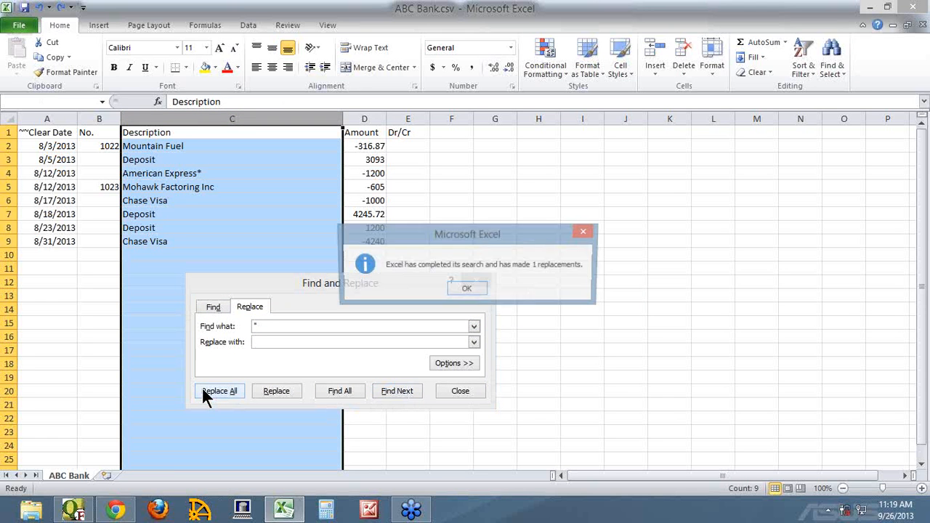
click(468, 290)
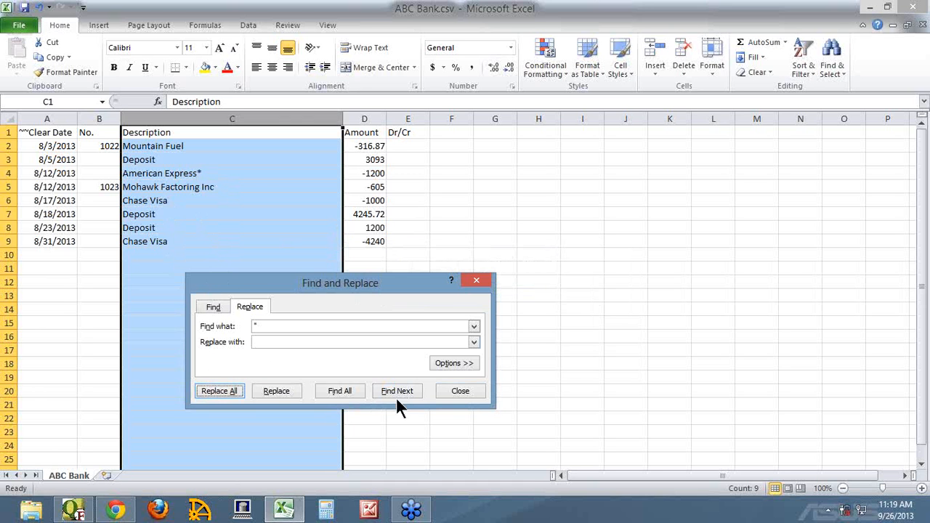
click(469, 393)
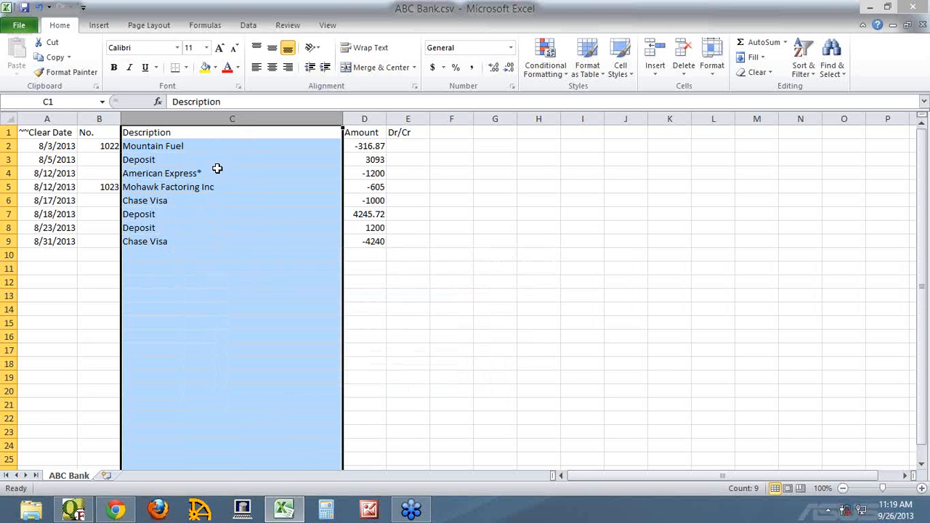
key(ctrl+h)
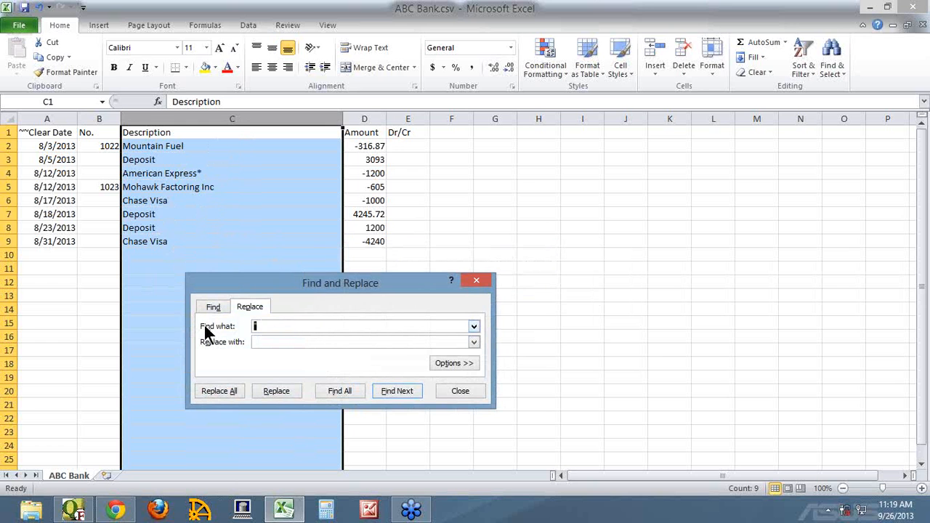
text(*)
click(458, 391)
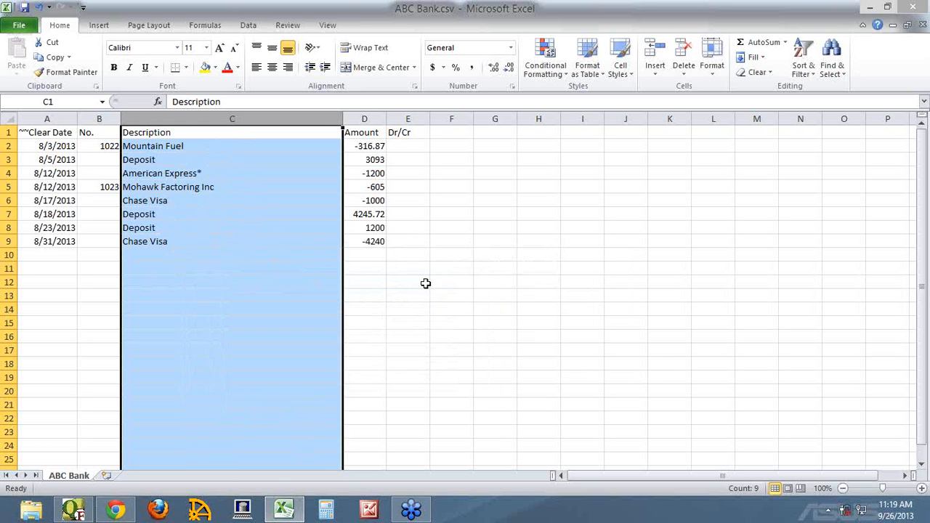
Step: Delete the trailing asterisk from American Express in cell C4
click(219, 177)
key(F2)
key(BackSpace)
key(Return)
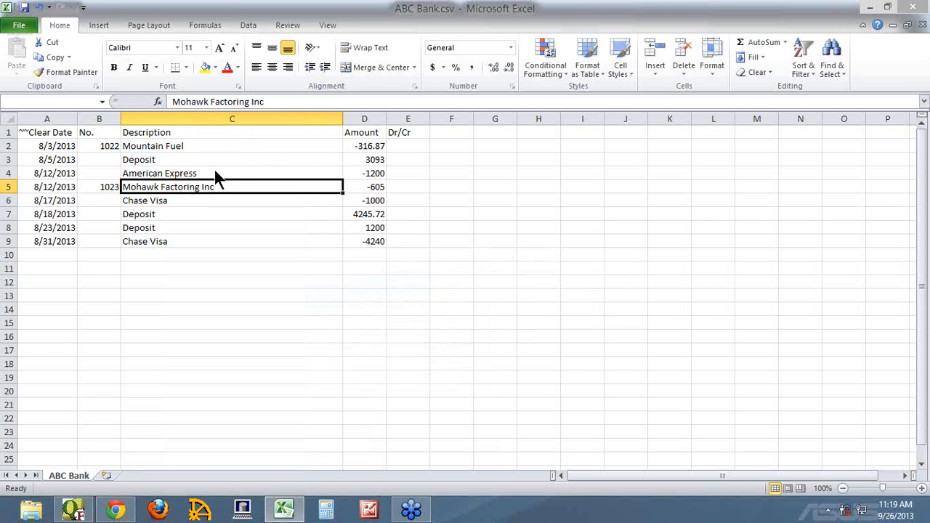
Step: Save ABC Bank.csv, keeping the CSV format, and close the file without saving again
key(ctrl+s)
click(412, 301)
click(911, 6)
click(467, 273)
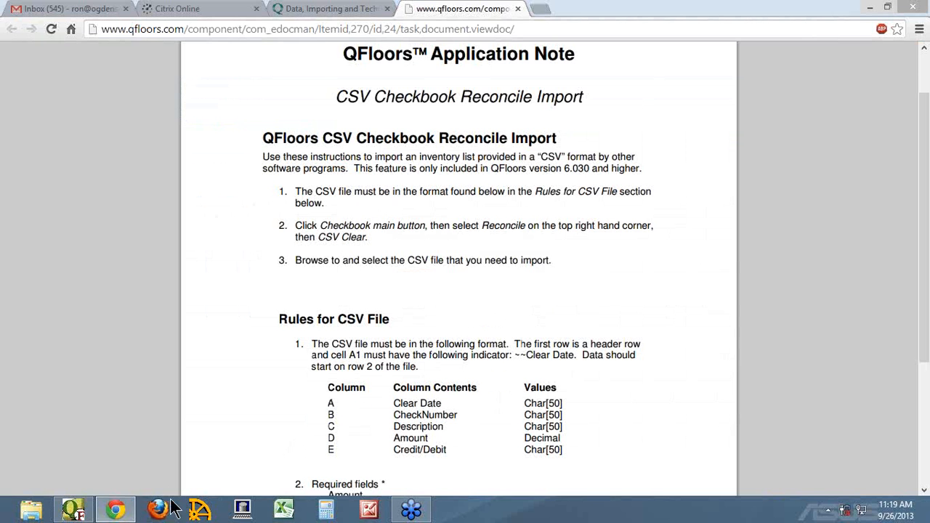
Step: Switch to QFloors, view the Checkbook's Checks and Deposits, and return to Reconcile with the statement date highlighted
click(77, 513)
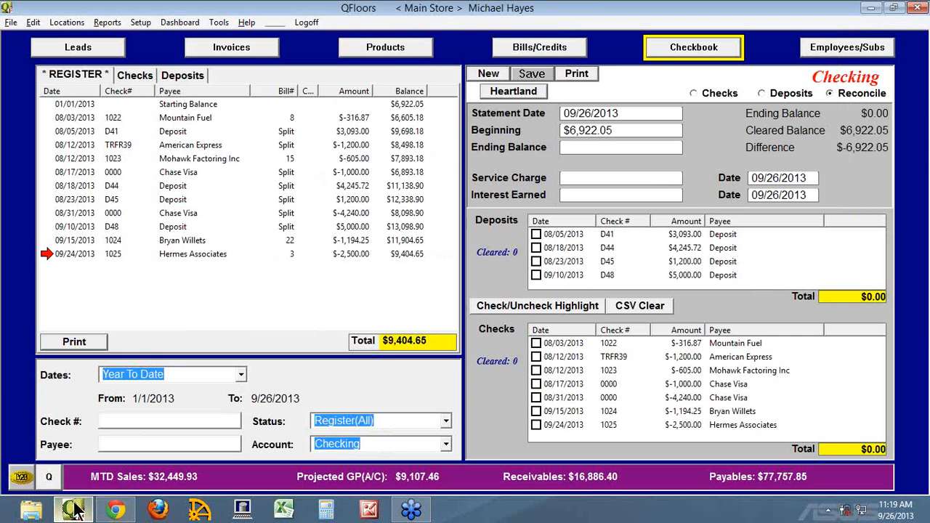
click(702, 95)
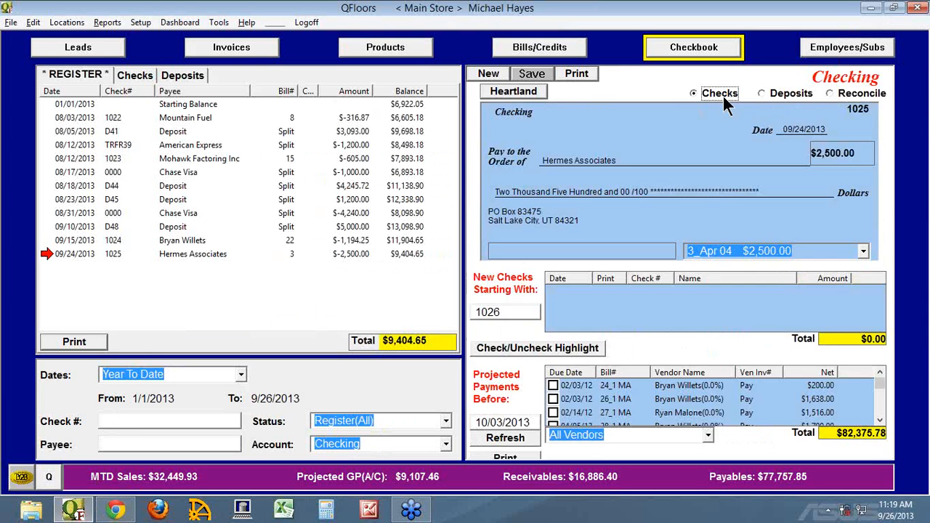
click(771, 95)
click(829, 95)
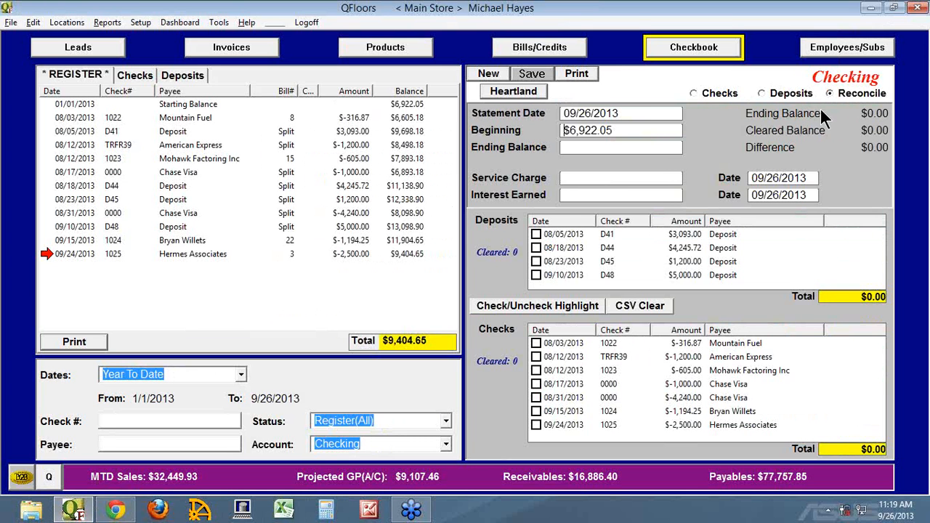
drag(629, 109, 541, 108)
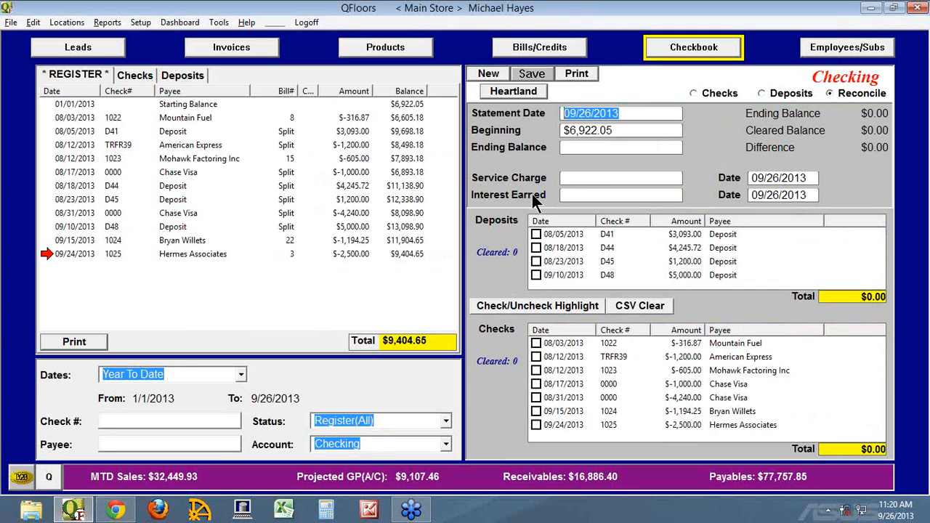
Step: Load ABC Bank.csv from the desktop with CSV Clear to match it against the checkbook
click(641, 300)
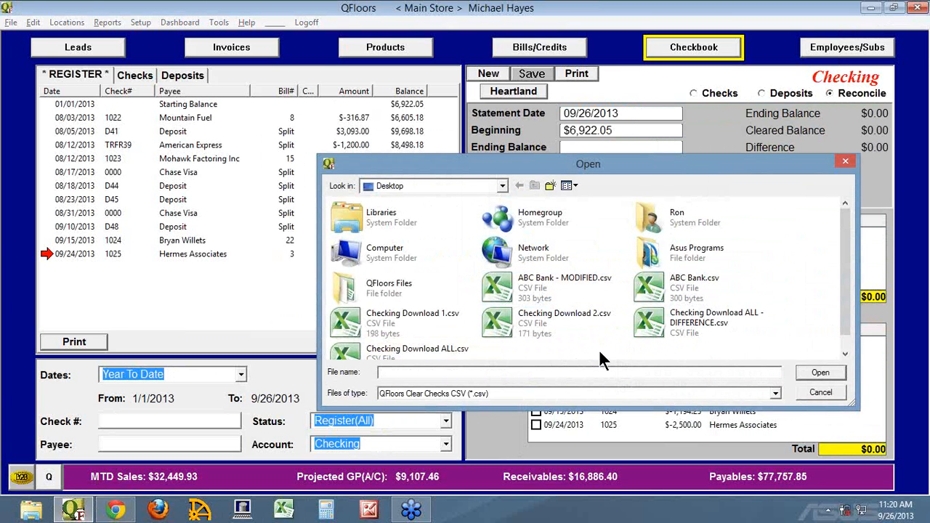
click(665, 282)
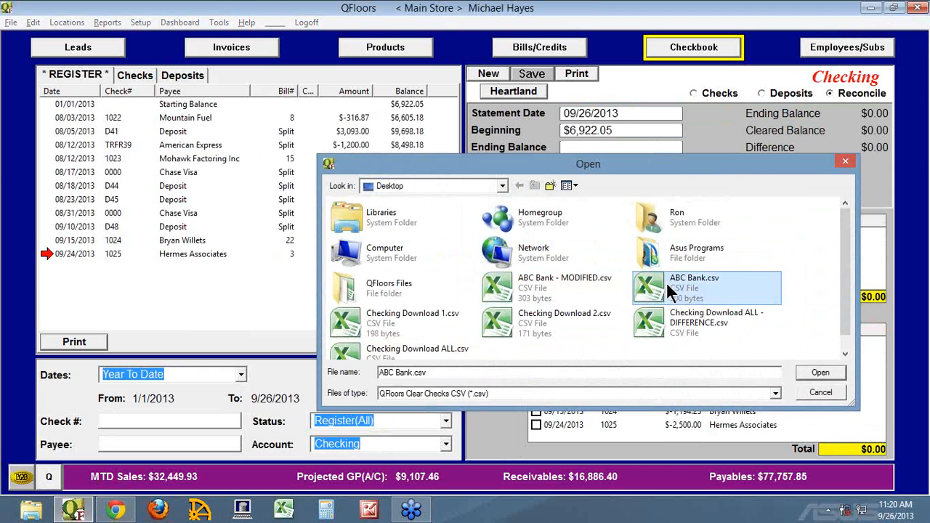
click(815, 370)
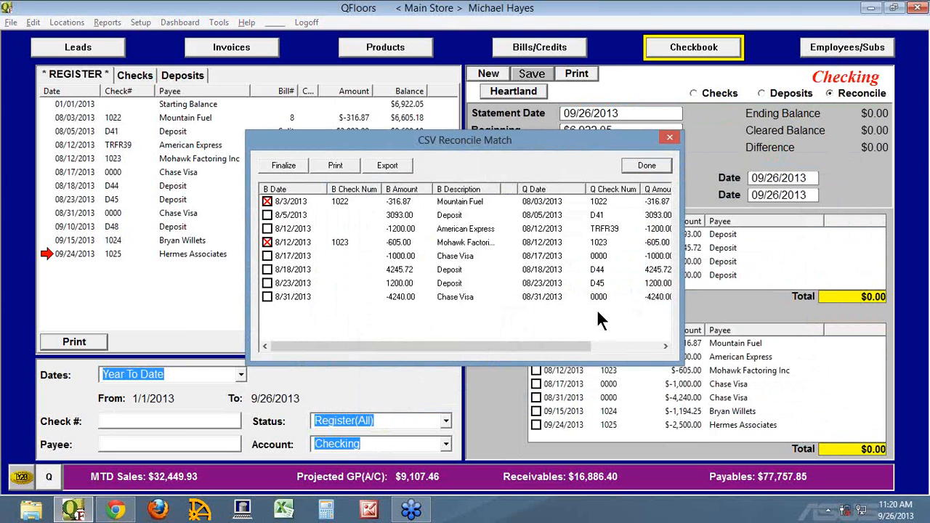
Step: Move the CSV Reconcile Match window clear of the deposit and check lists, and tick the 8/5/2013 Deposit and 8/12/2013 American Express rows
drag(553, 148, 373, 148)
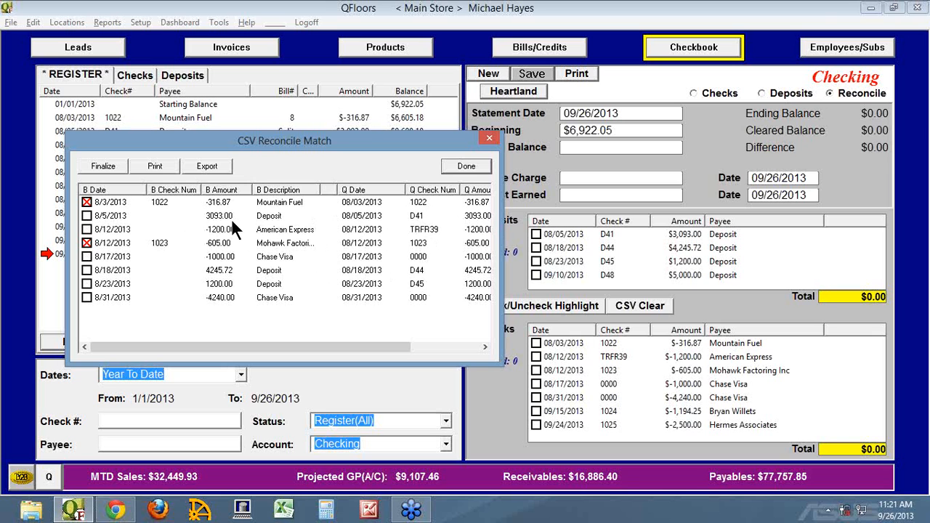
click(85, 216)
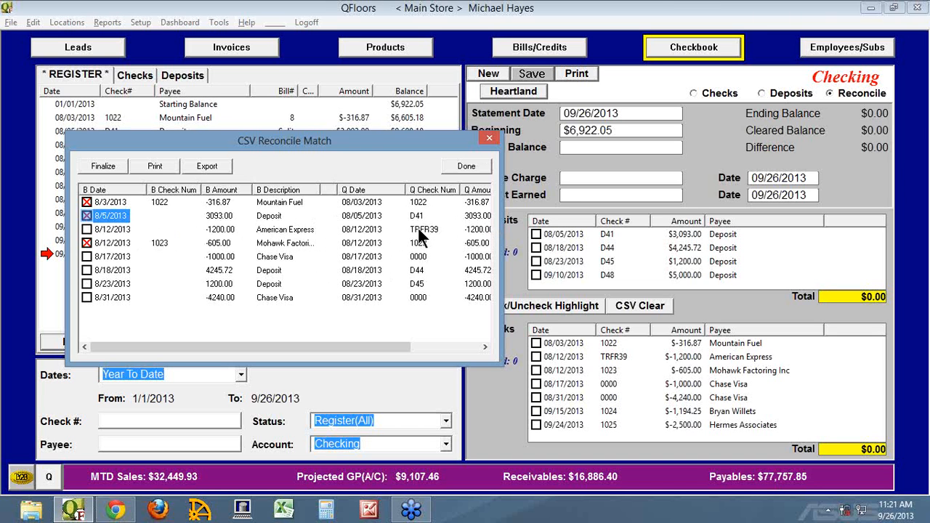
click(87, 229)
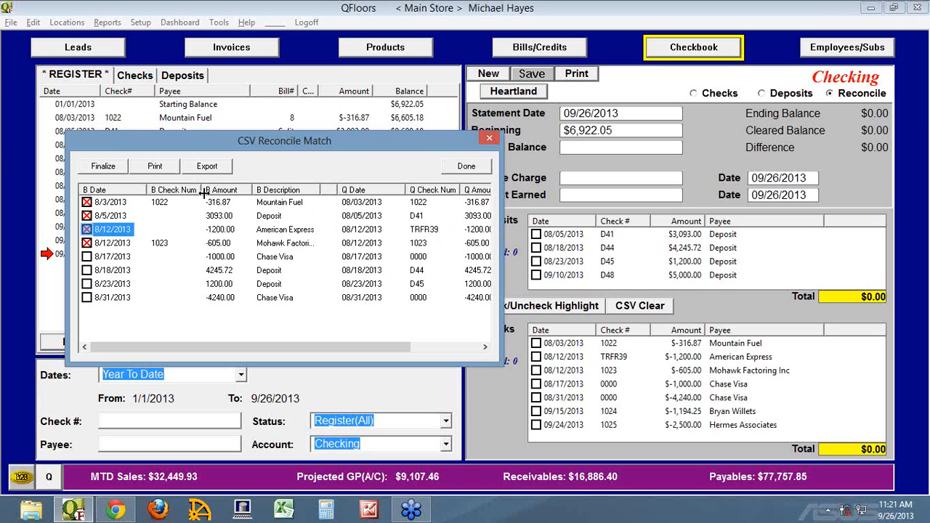
Step: Narrow the B Date and Q Date columns, tick the 8/17, 8/18, 8/23 and 8/31/2013 rows, and finalize the matches
drag(146, 187, 135, 188)
drag(400, 189, 386, 188)
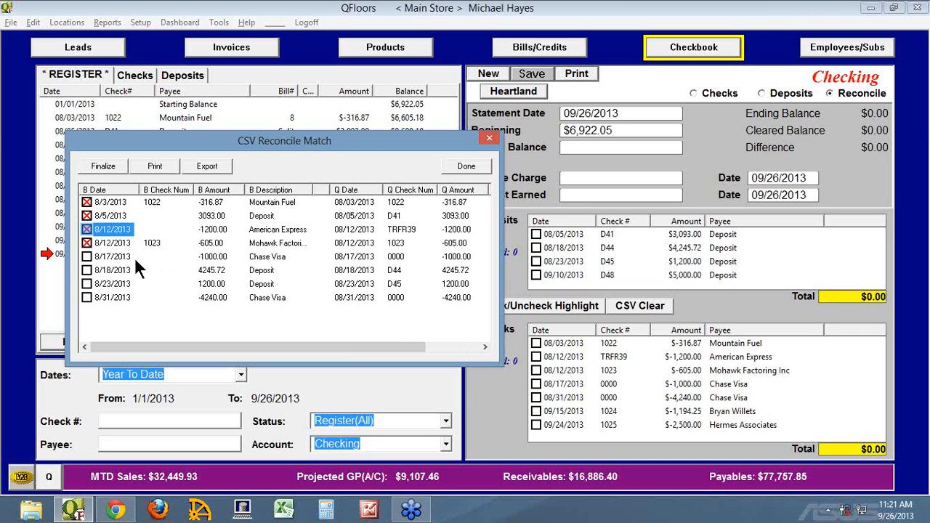
click(88, 257)
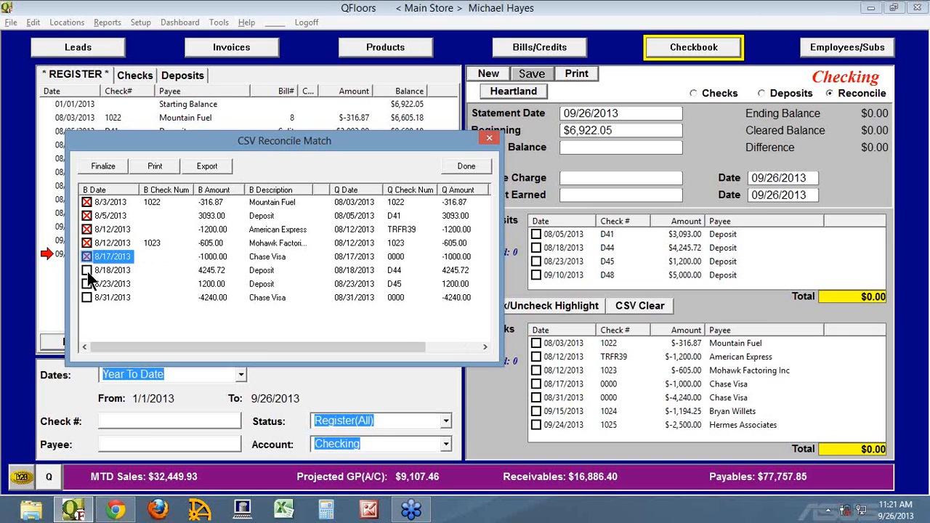
click(88, 271)
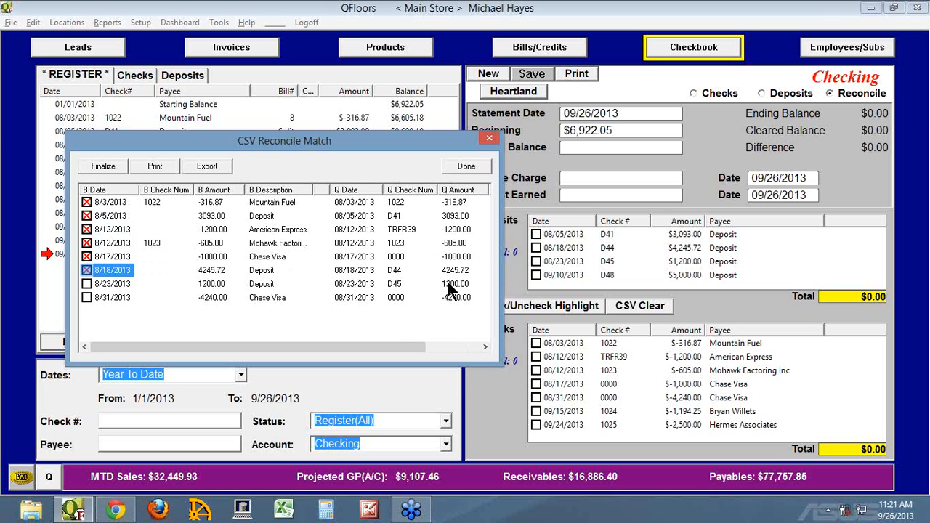
click(87, 284)
click(88, 297)
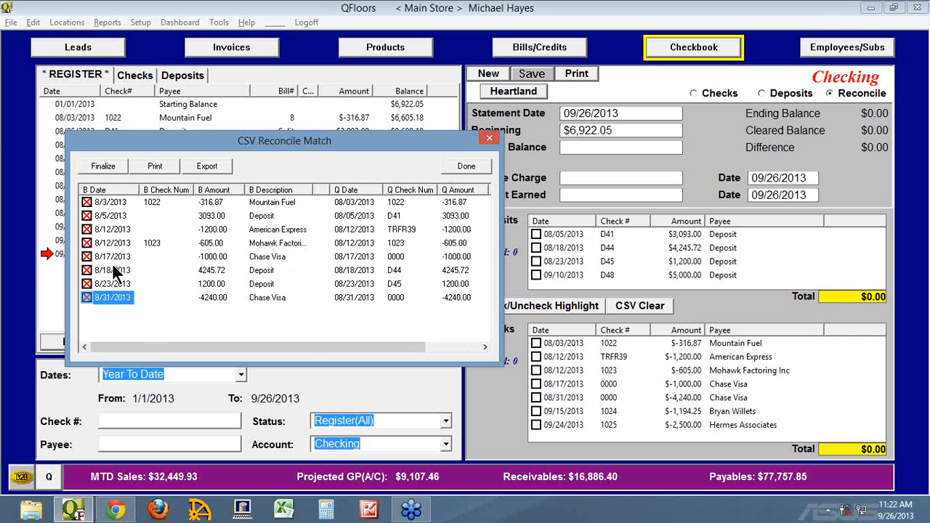
click(107, 166)
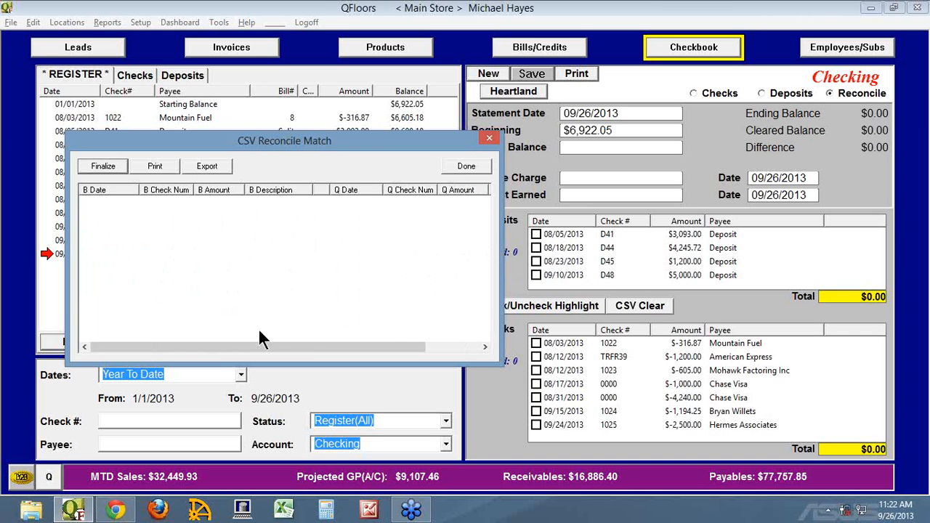
click(463, 166)
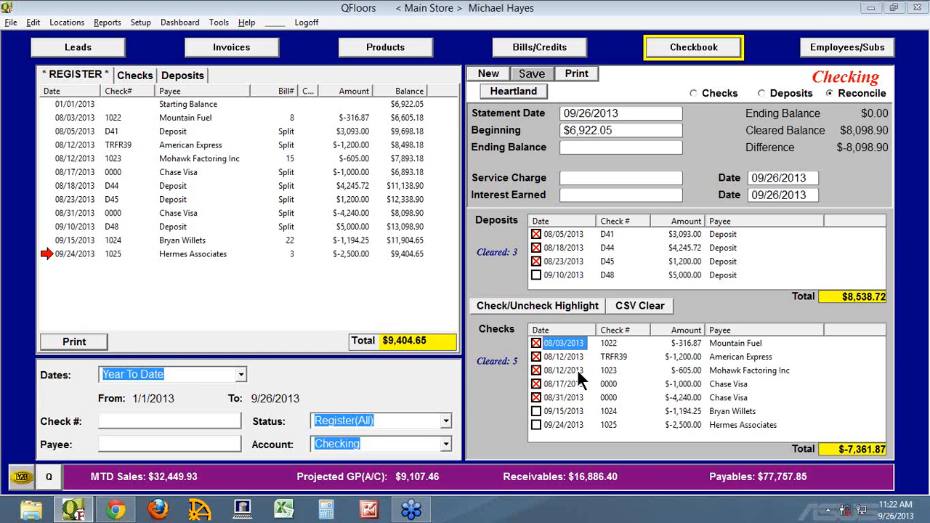
Step: Uncheck the five cleared checks dated 08/03/2013 through 08/31/2013 together with Check/Uncheck Highlight
shift+click(564, 397)
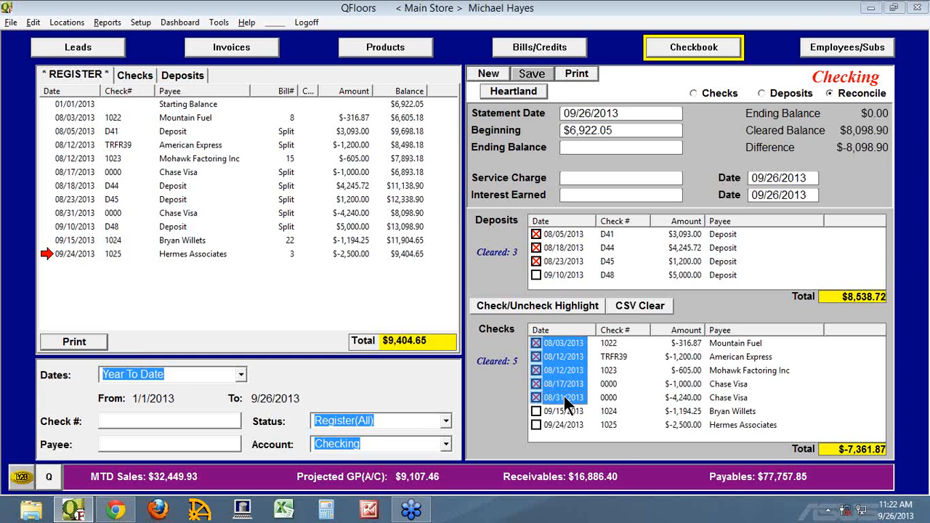
click(563, 344)
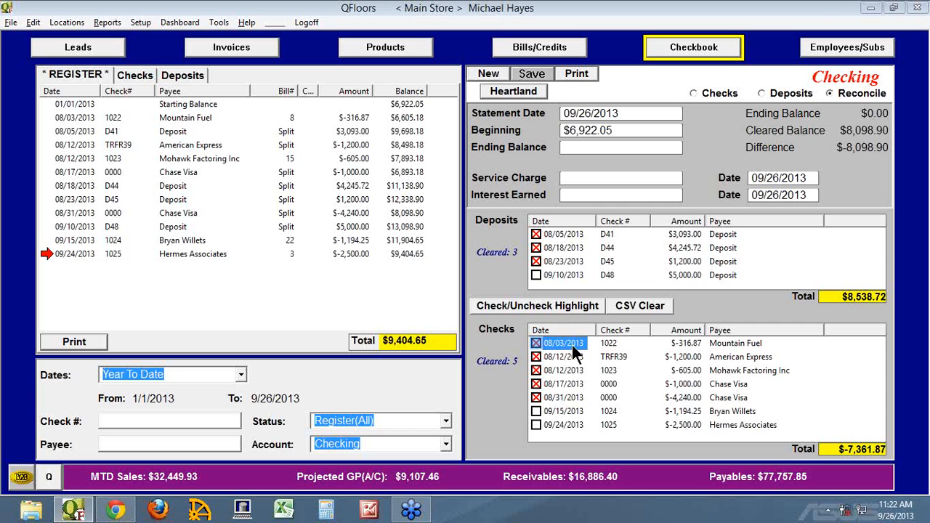
click(557, 397)
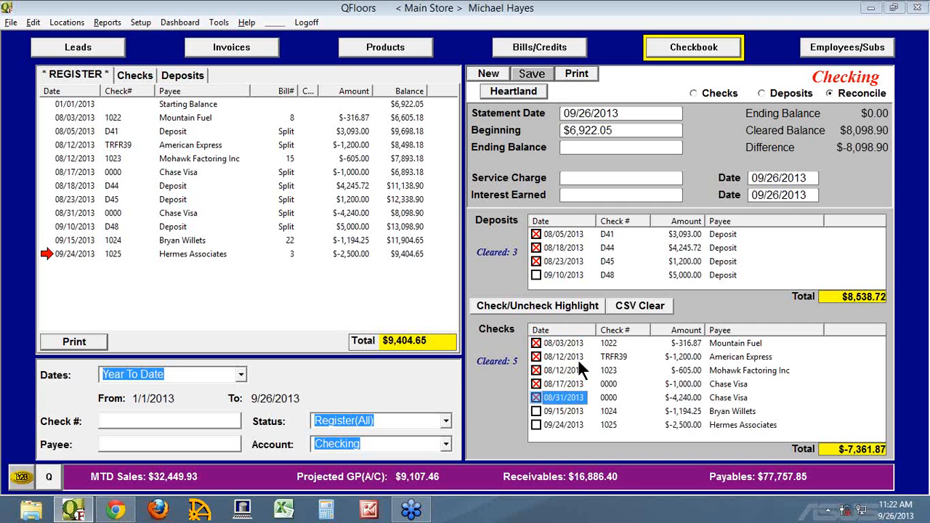
shift+click(563, 342)
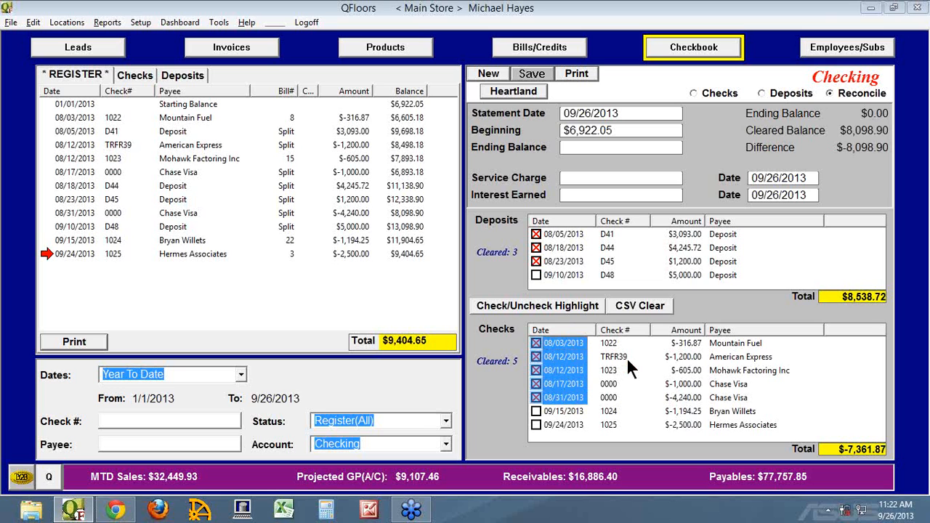
click(529, 305)
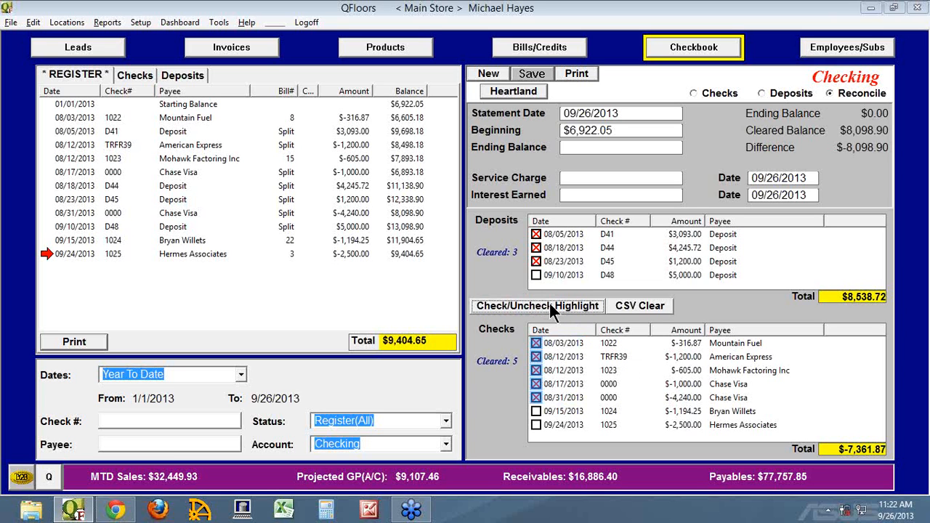
click(549, 305)
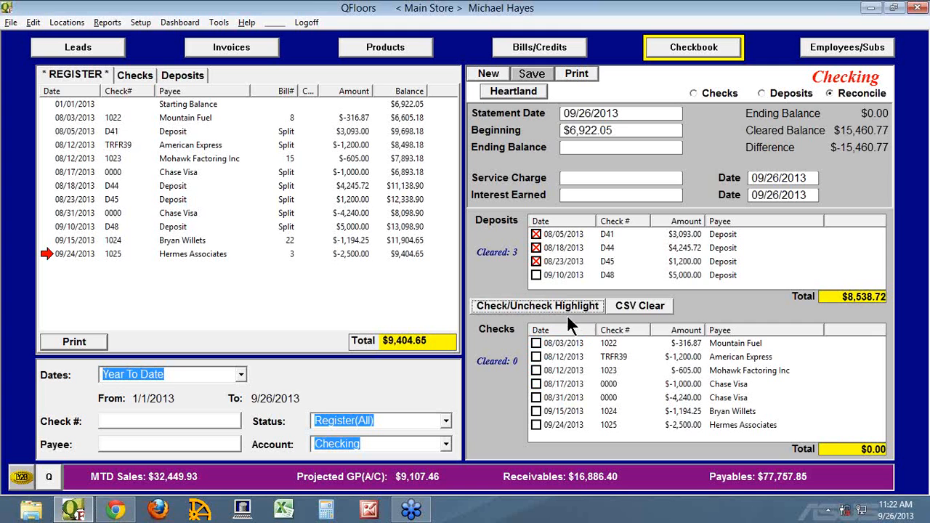
Step: Uncheck the three cleared deposits D41, D44 and D45 together with Check/Uncheck Highlight
click(563, 261)
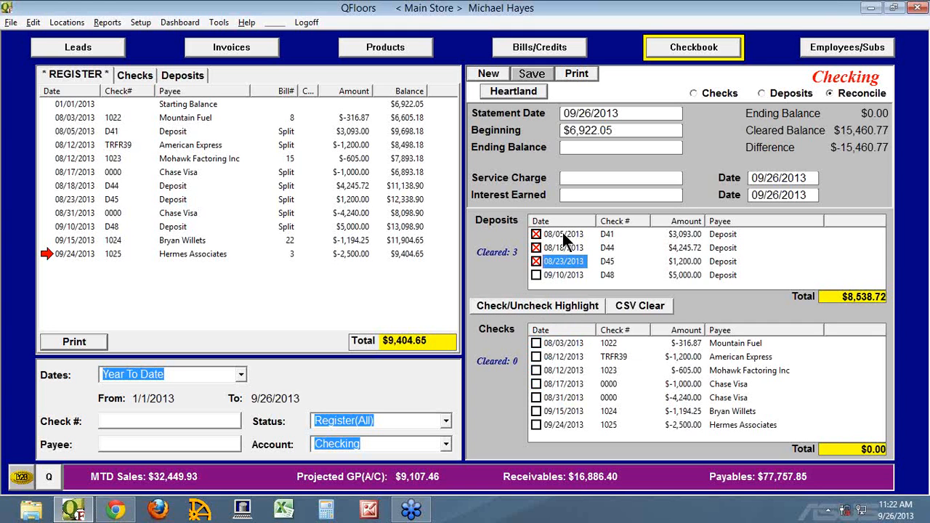
shift+click(562, 232)
click(552, 304)
click(572, 303)
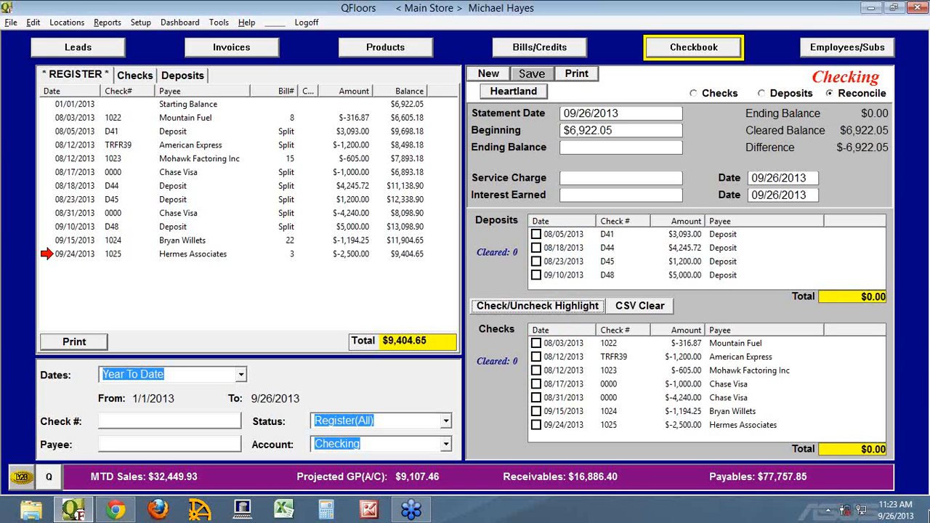
Step: Show the desktop and move Checking Download ALL.csv, ABC Bank.csv and ABC Bank - MODIFIED.csv above the other CSV files
click(927, 512)
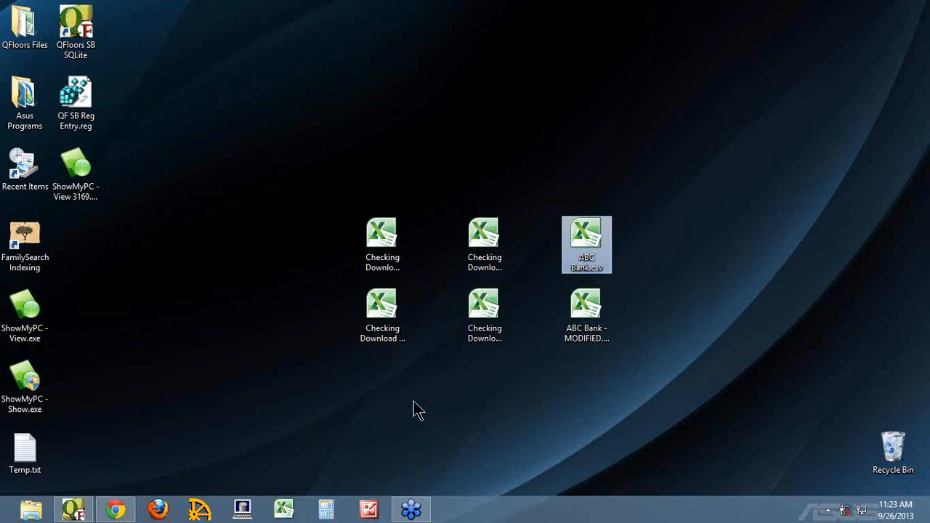
click(392, 244)
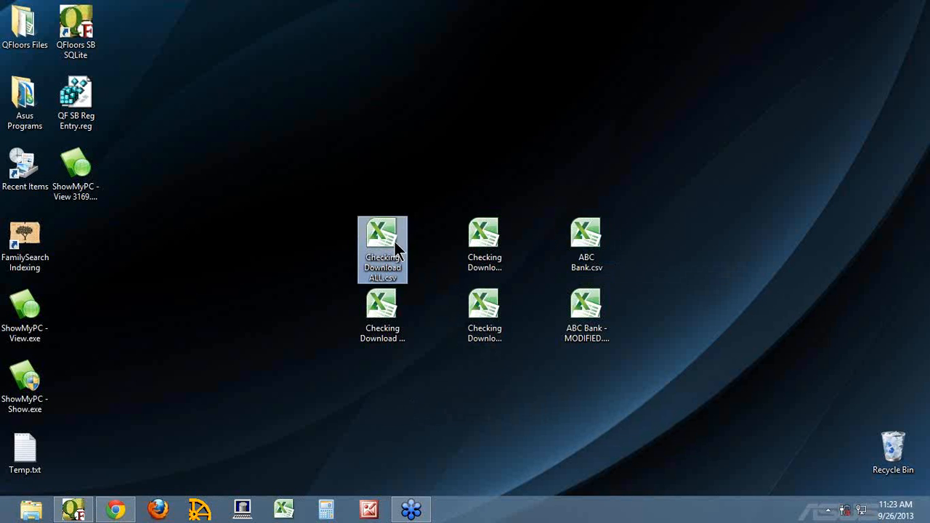
drag(385, 251, 360, 139)
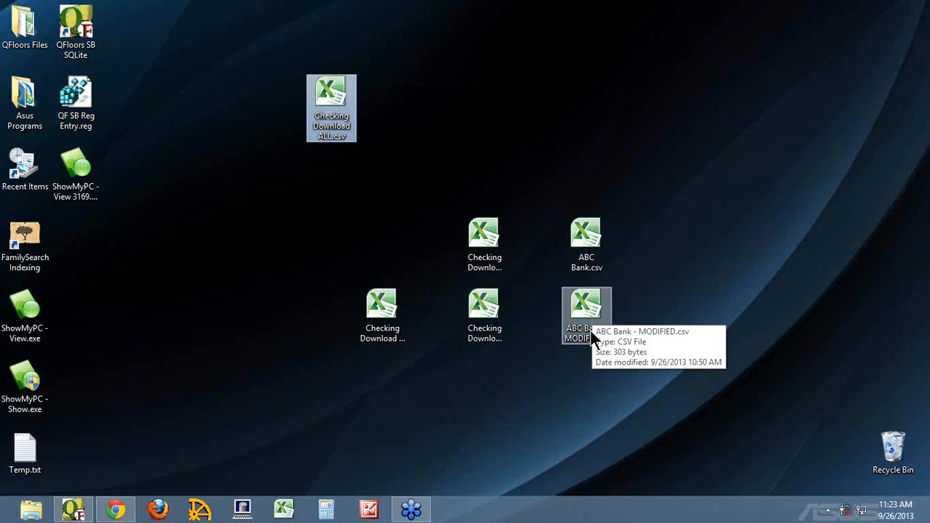
drag(586, 247, 465, 84)
drag(585, 308, 539, 93)
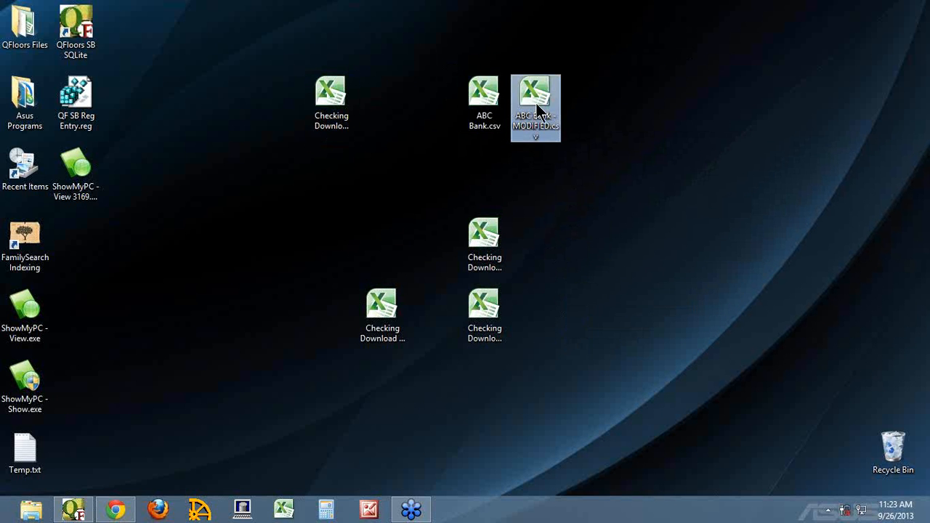
Step: View Checking Download 1.csv in Excel with the Clear Date column widened, and close it without saving
click(387, 305)
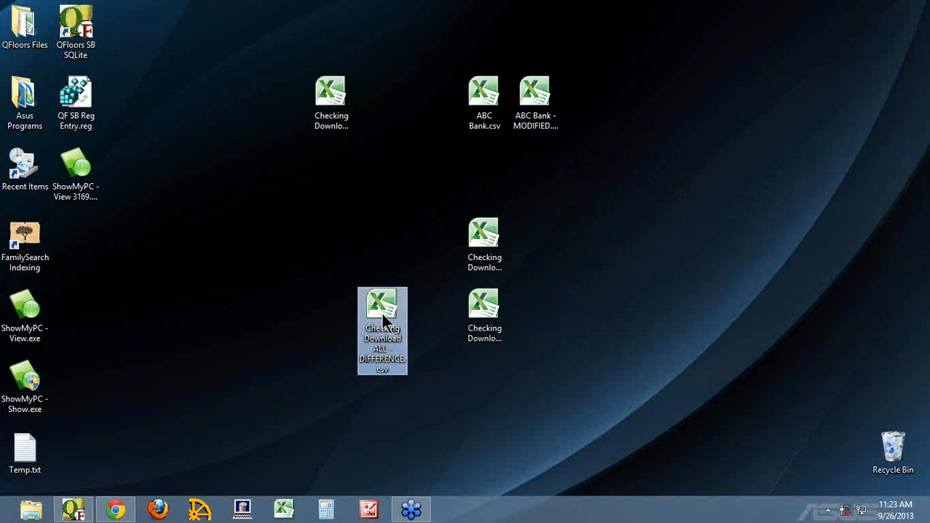
click(504, 244)
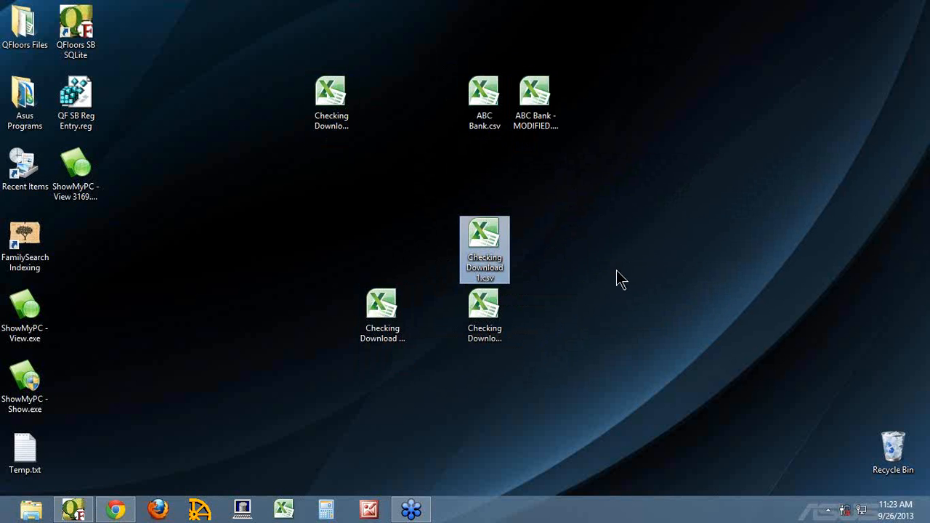
double_click(488, 244)
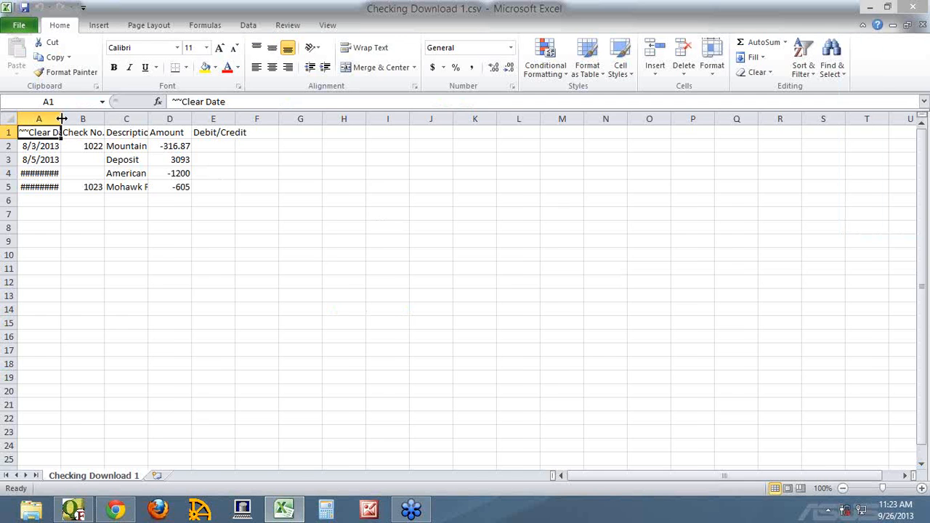
drag(62, 118, 87, 117)
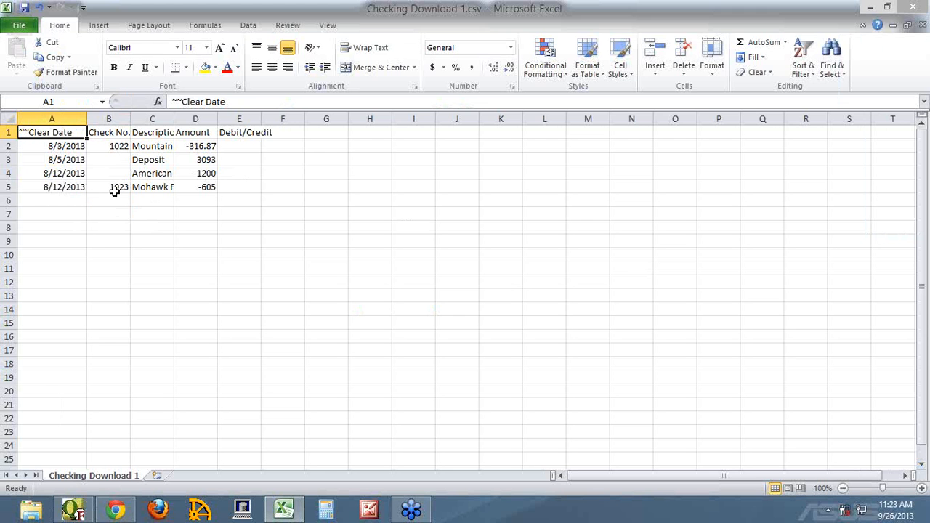
click(912, 7)
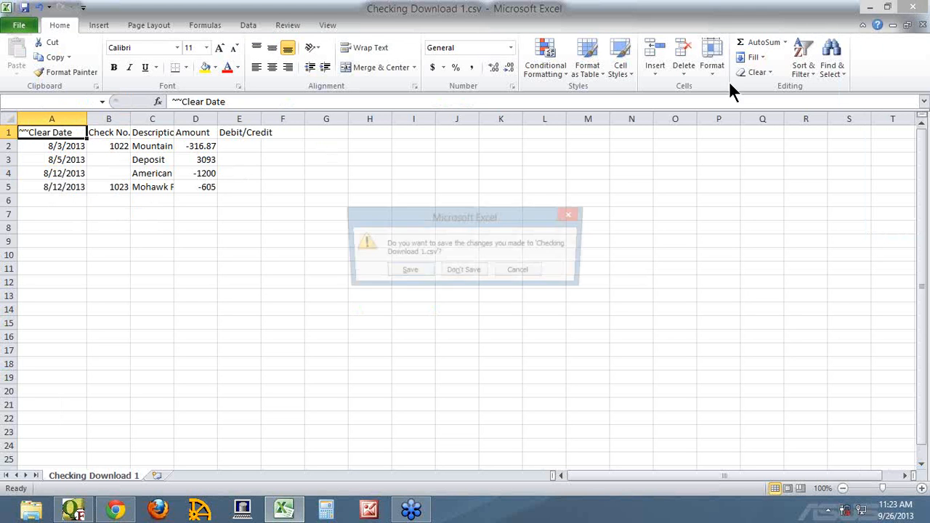
click(473, 279)
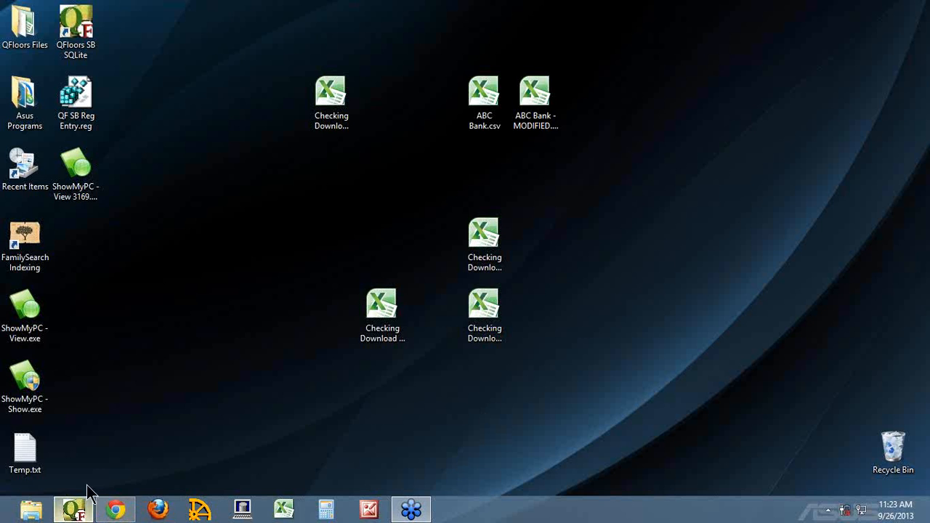
Step: Switch to QFloors and load Checking Download 1.csv from the desktop with CSV Clear
click(75, 509)
click(642, 305)
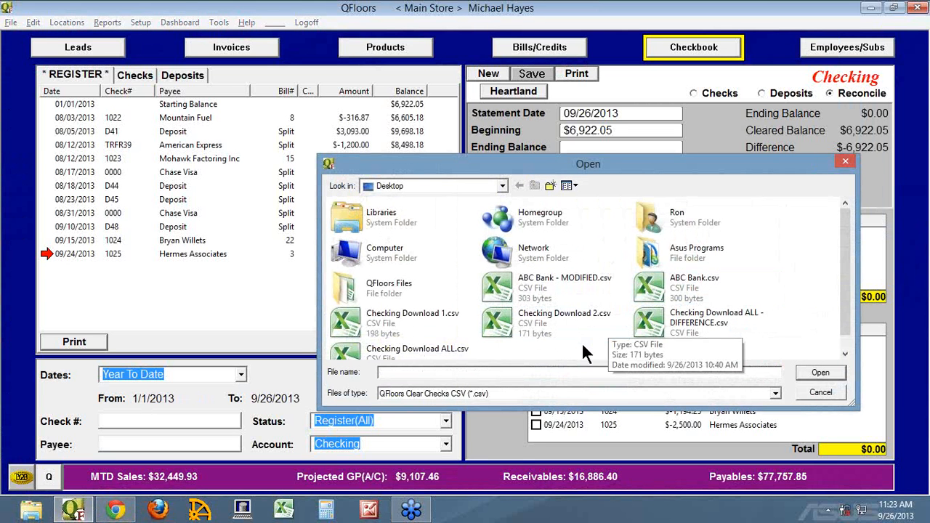
click(403, 323)
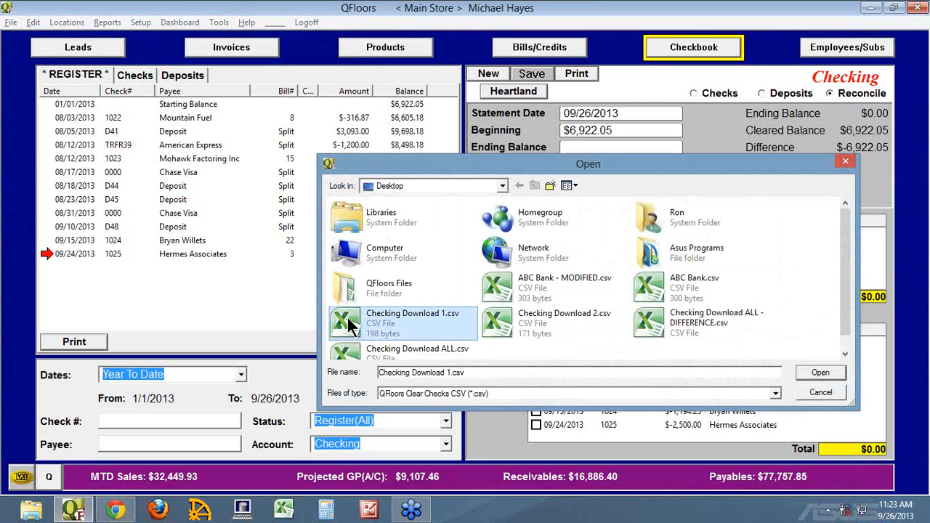
click(815, 371)
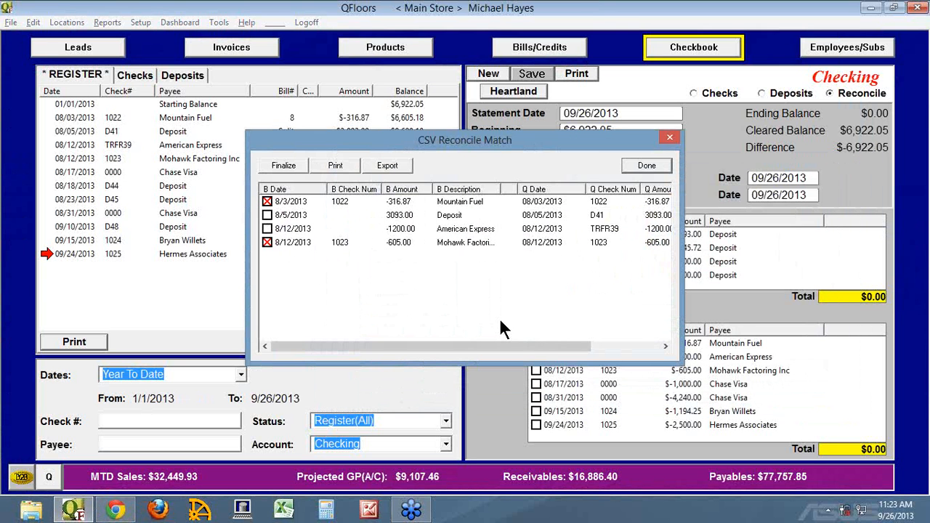
Step: Narrow the B Date column, tick the 8/5/2013 Deposit and 8/12/2013 American Express rows, and finalize the matches
drag(327, 189, 317, 189)
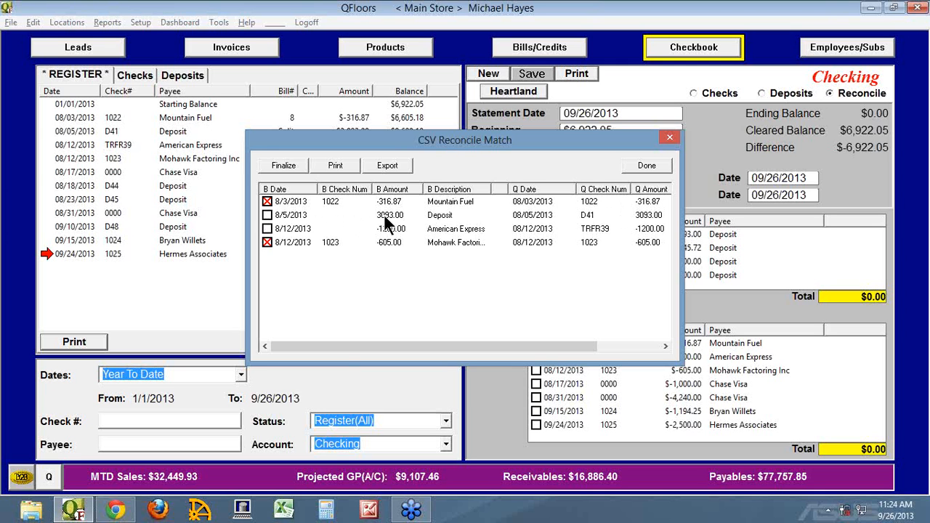
click(267, 215)
click(268, 229)
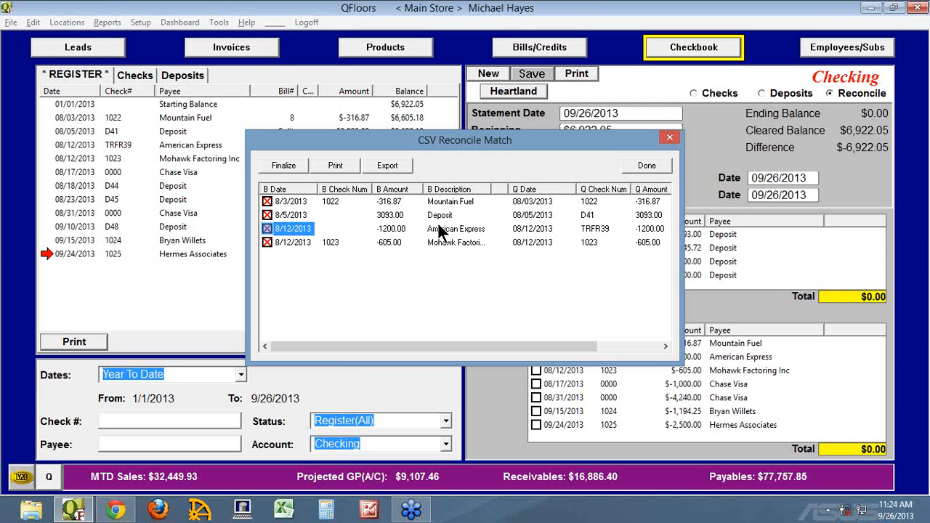
click(276, 162)
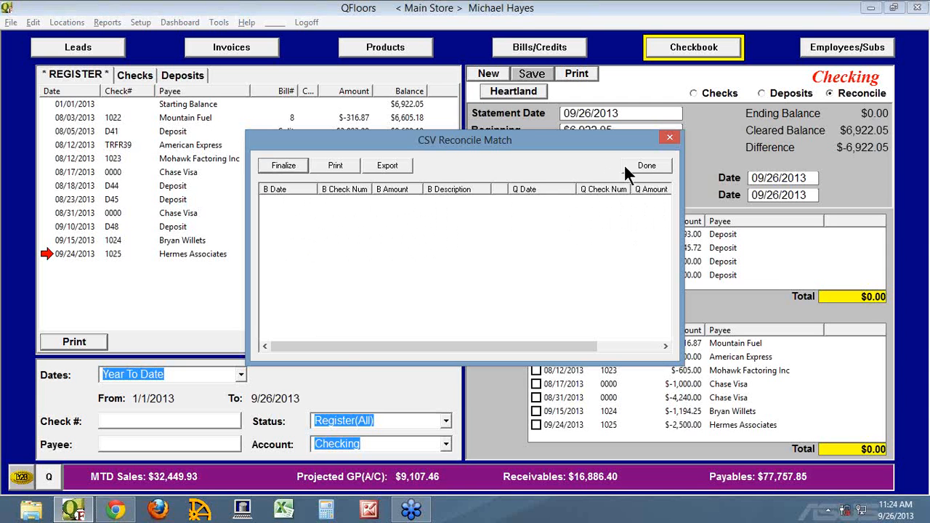
click(644, 165)
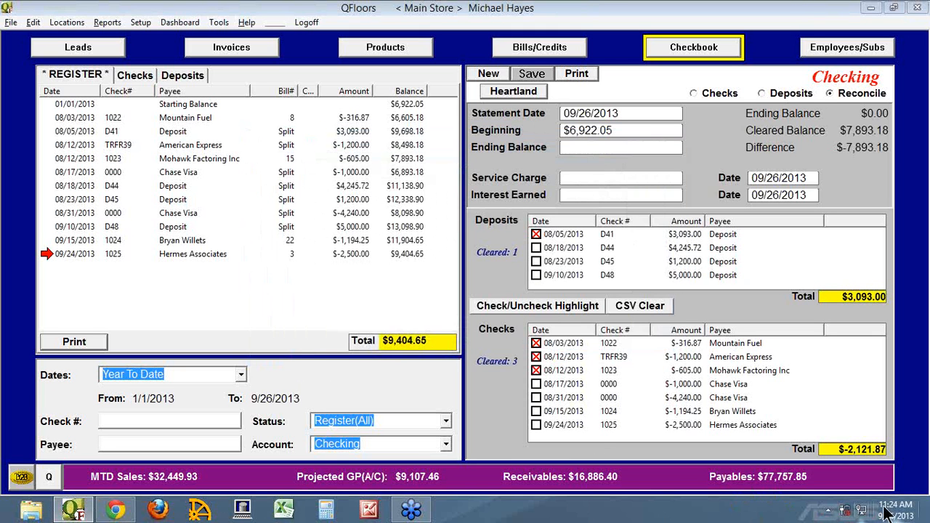
Step: Return to the desktop and open Checking Download 2.csv in Excel
click(926, 512)
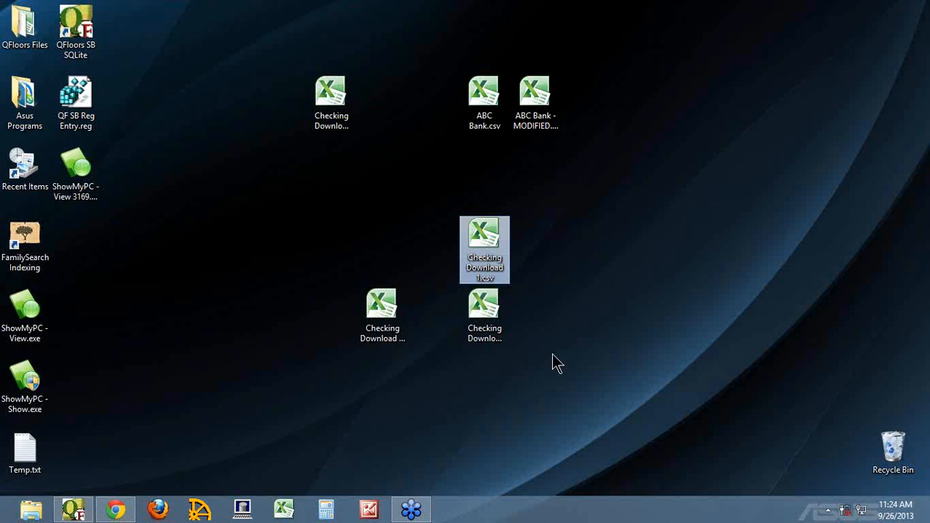
click(482, 318)
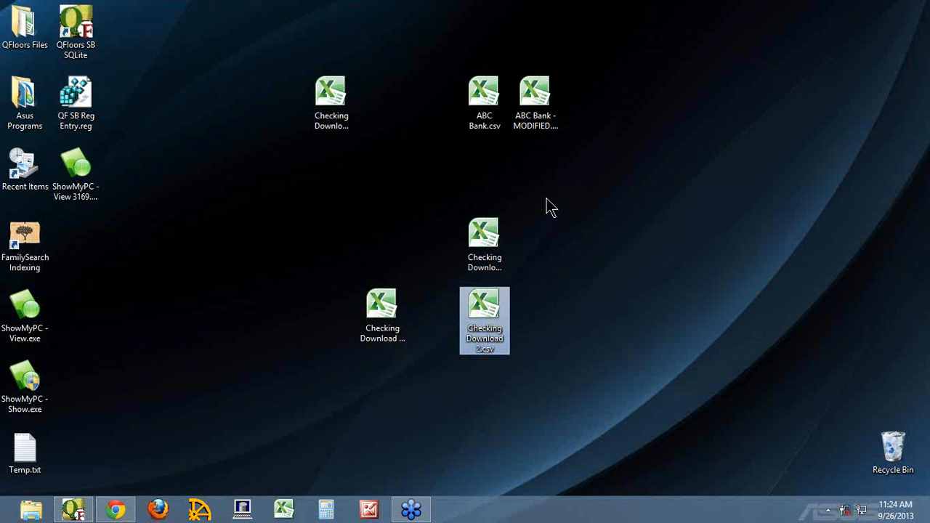
click(486, 103)
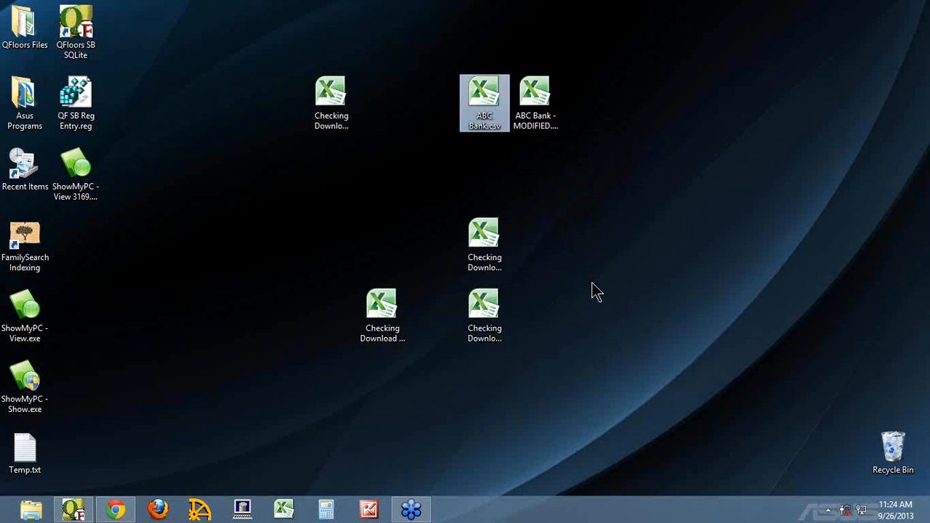
double_click(485, 308)
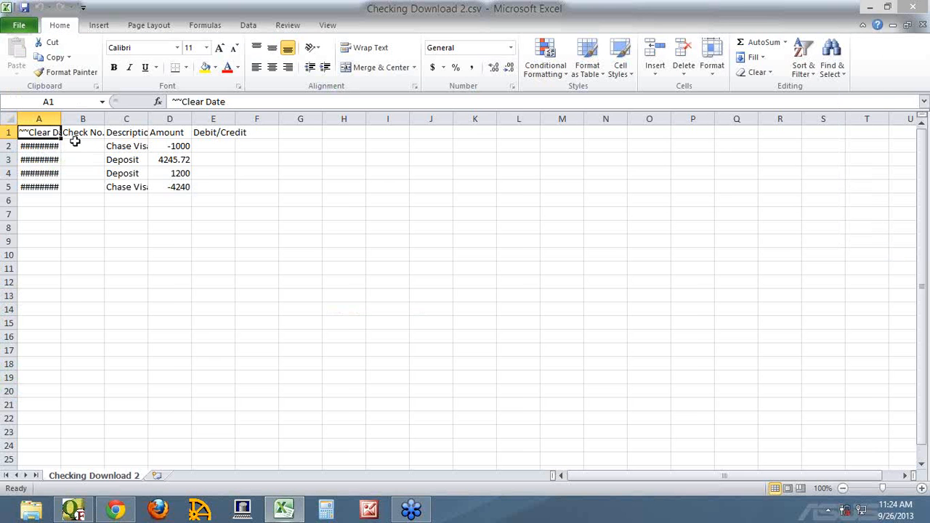
Step: View Checking Download 2.csv with the Clear Date column widened to fit, and close the file without saving
double_click(61, 119)
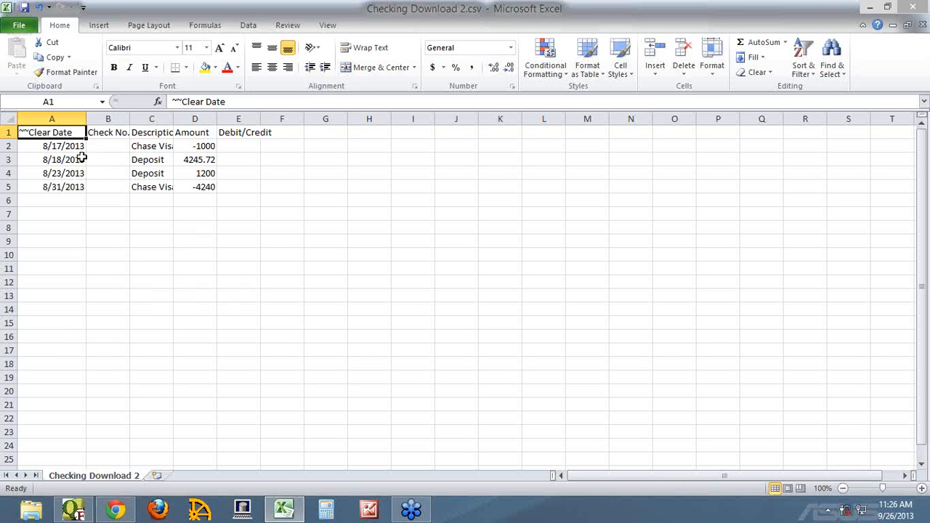
click(912, 7)
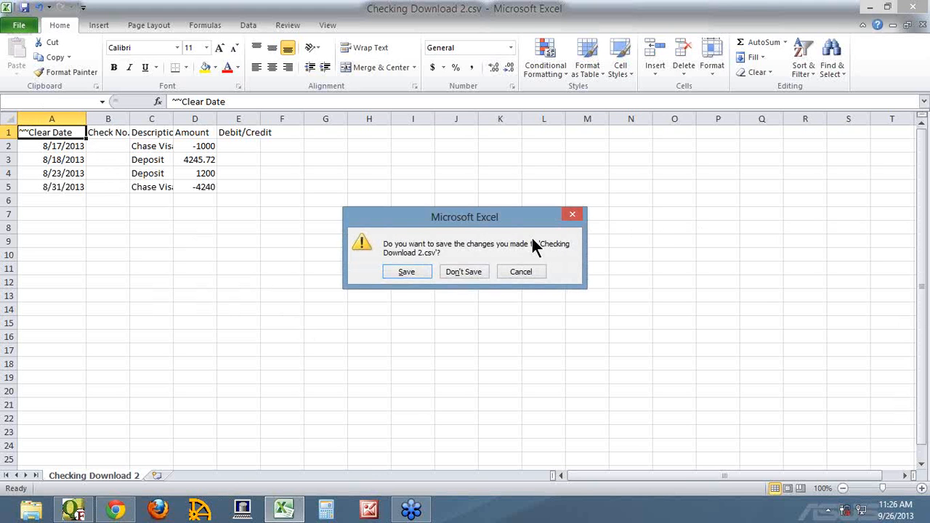
click(470, 275)
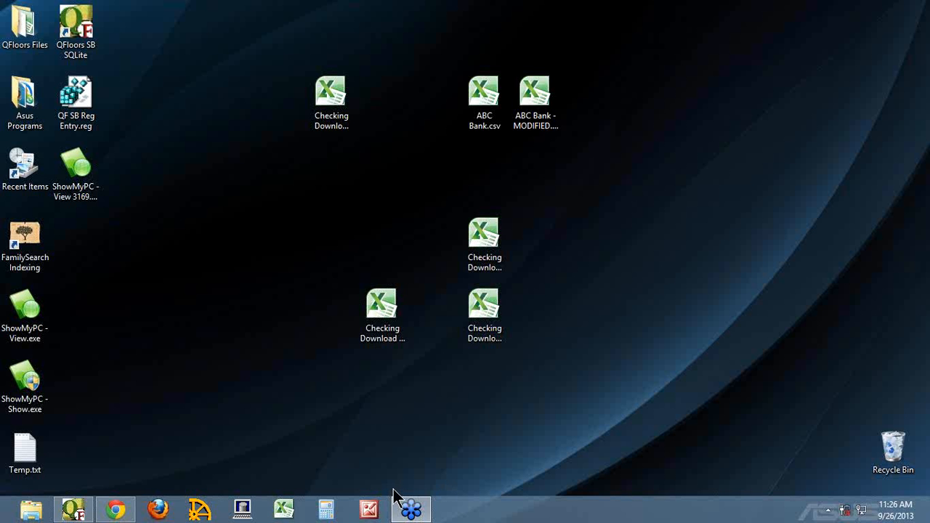
Step: Switch to QFloors and load Checking Download 2.csv from the desktop with CSV Clear
click(73, 510)
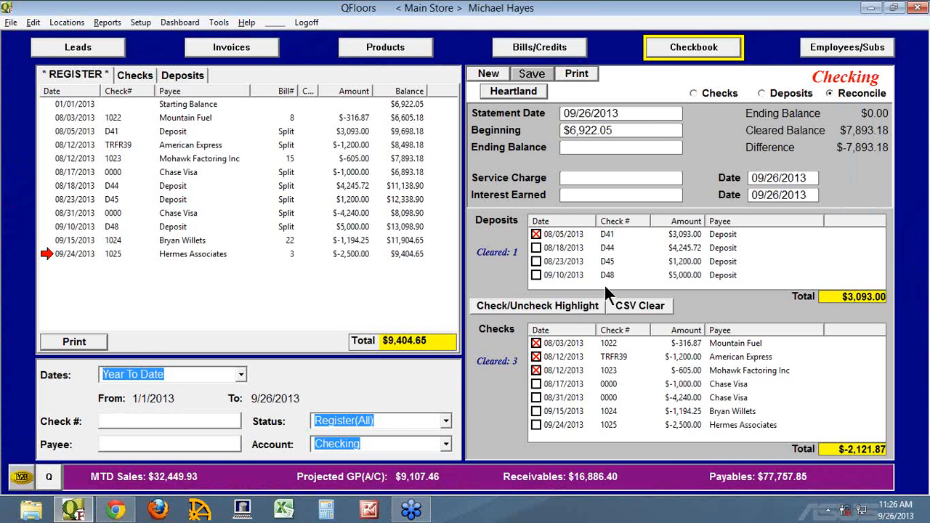
click(637, 305)
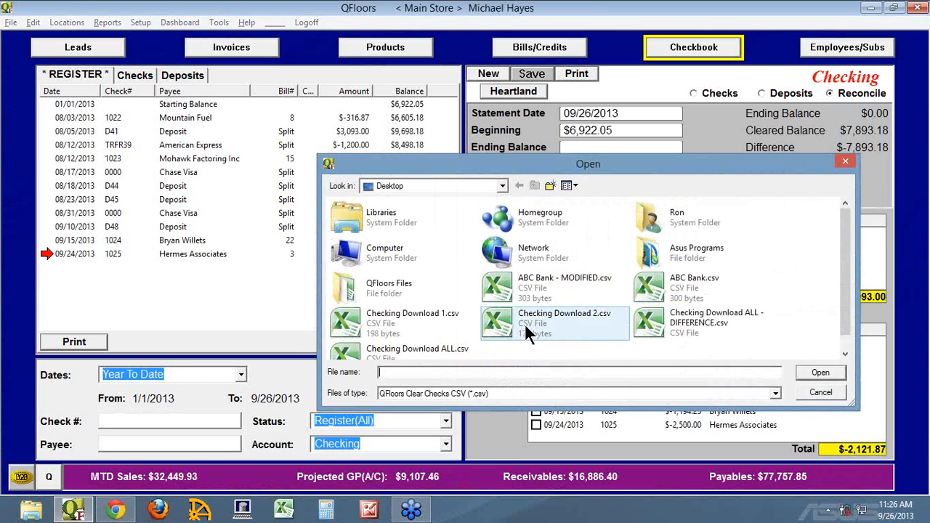
click(555, 325)
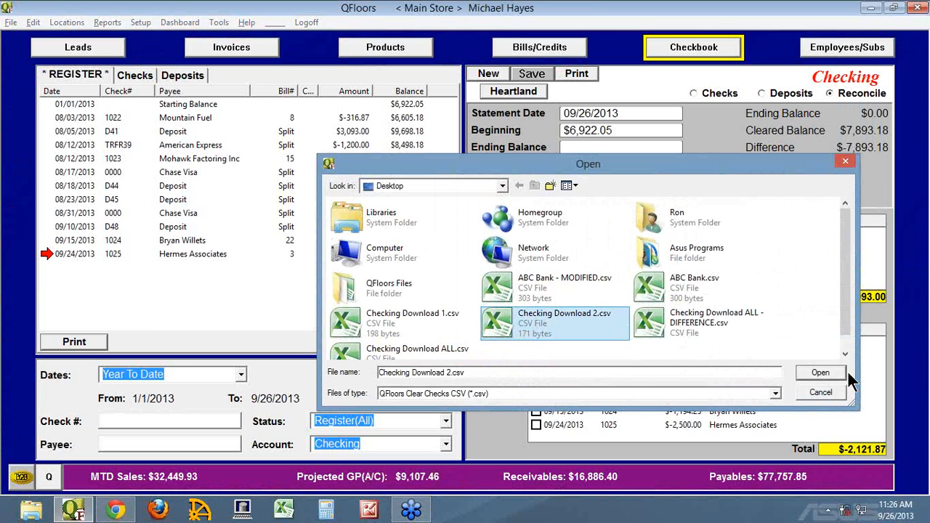
click(820, 373)
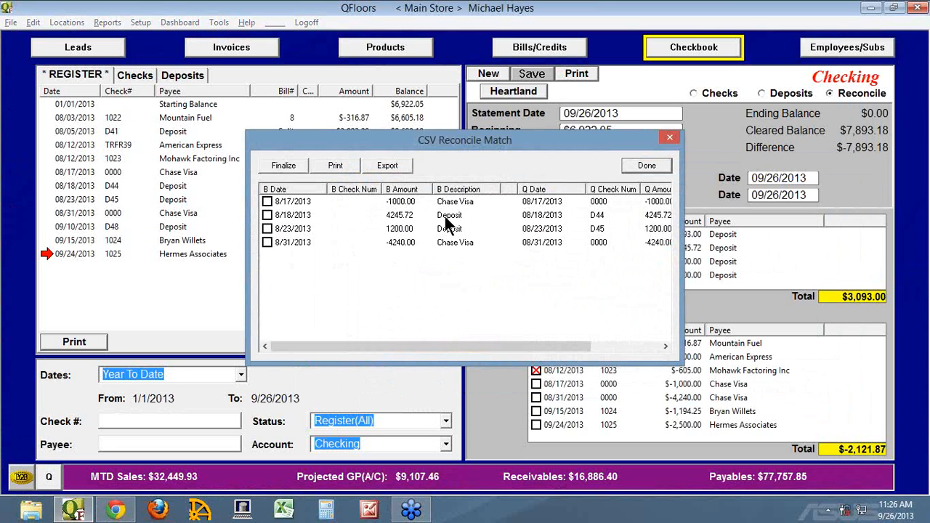
Step: Tick the 8/17, 8/18, 8/23 and 8/31/2013 rows and close the match window without finalizing
click(268, 201)
click(271, 214)
click(272, 228)
click(283, 242)
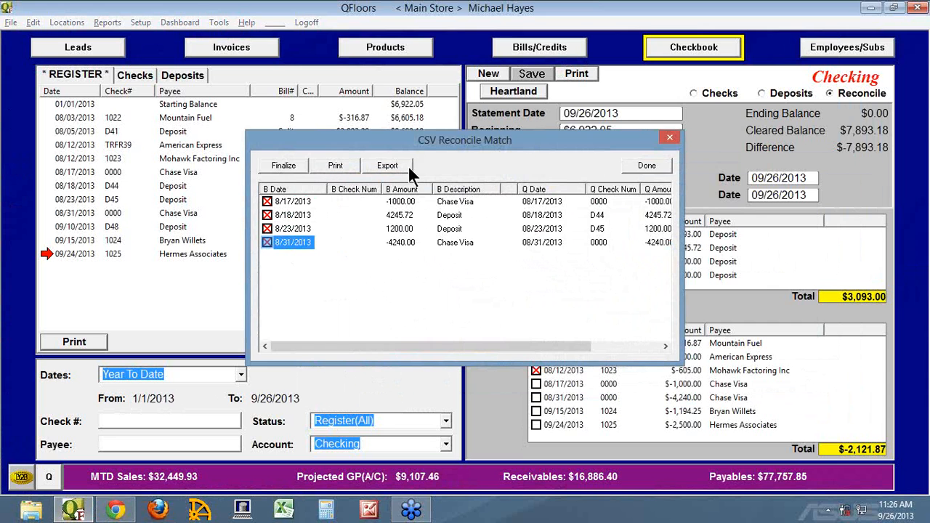
click(656, 165)
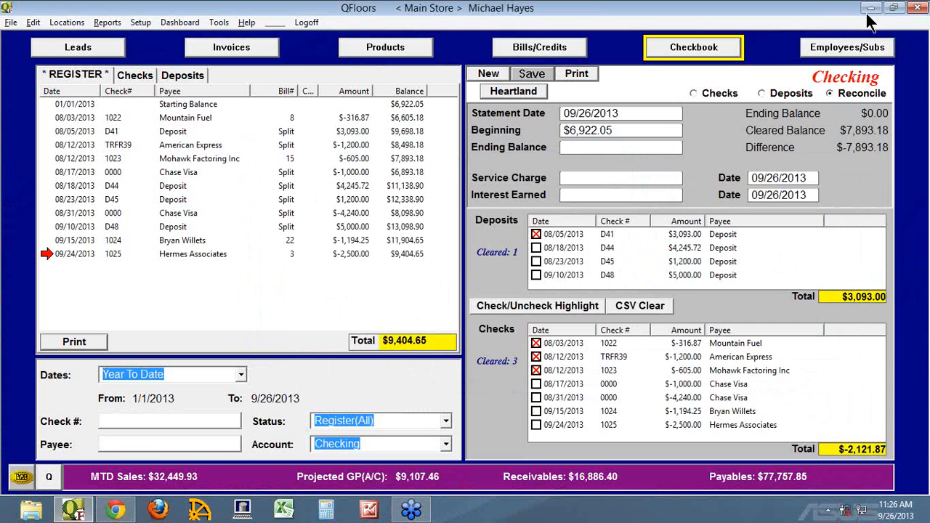
Step: Locate ABC Bank.csv on the desktop, load it in QFloors with CSV Clear, and narrow the B Date and Q Date columns
click(870, 9)
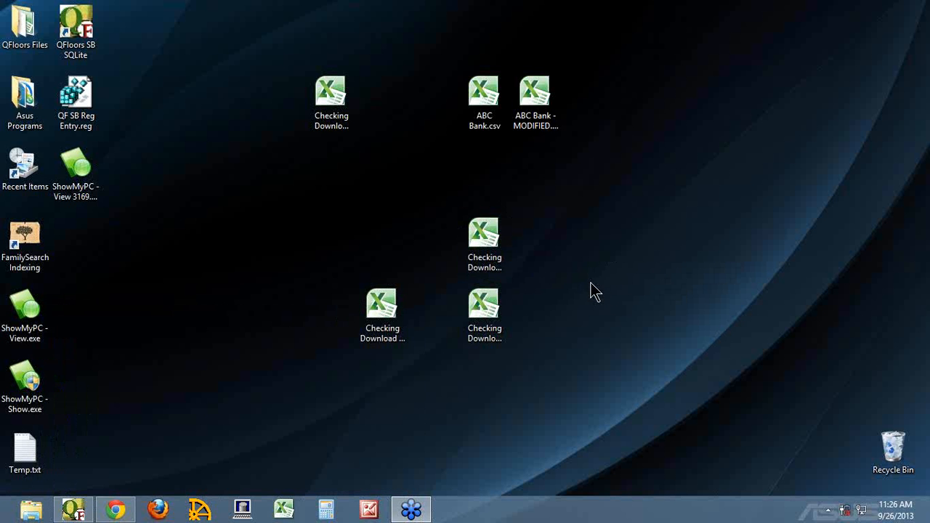
click(483, 113)
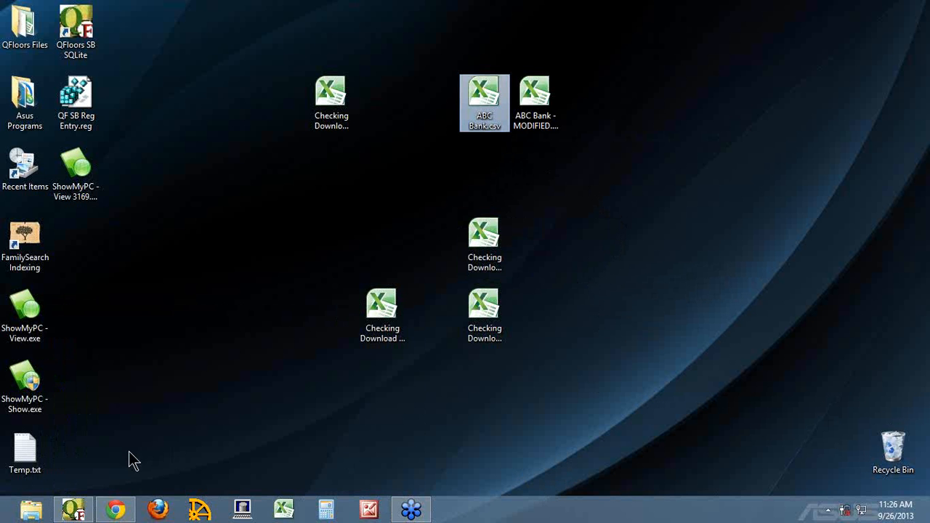
click(73, 510)
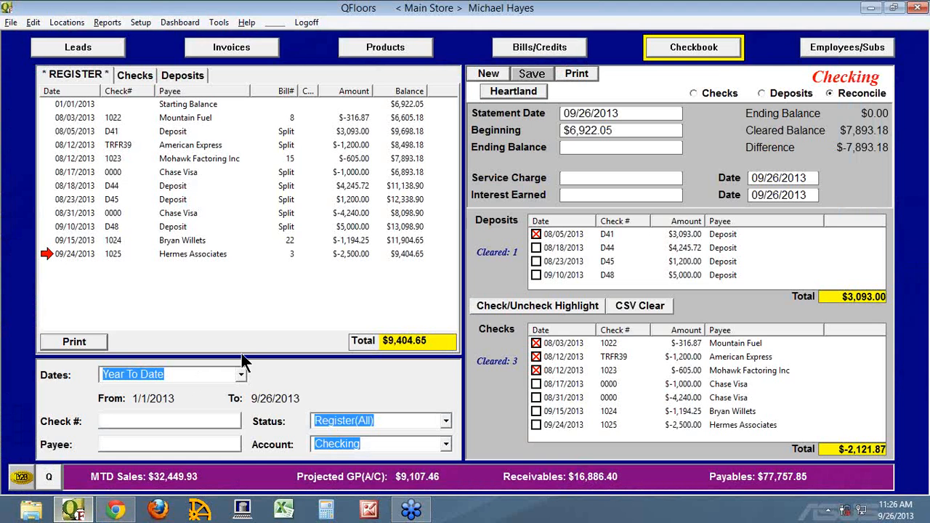
click(638, 306)
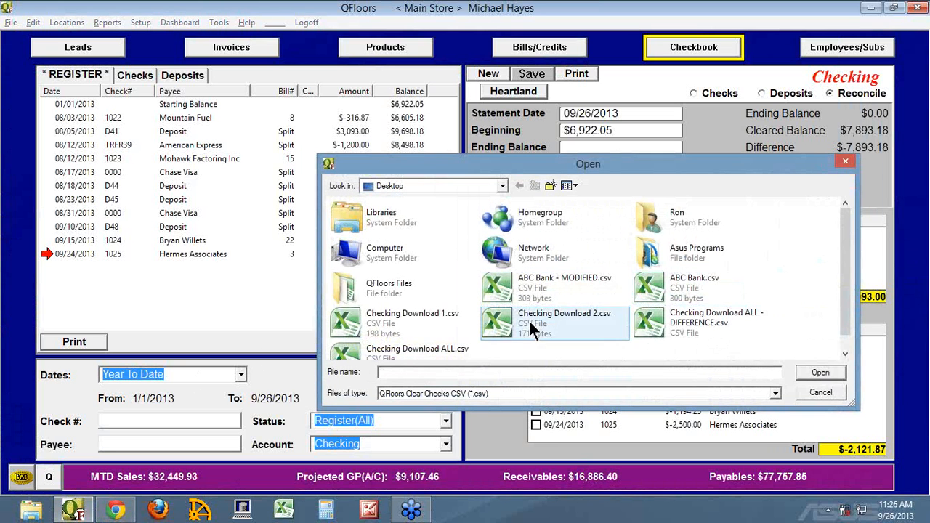
click(666, 286)
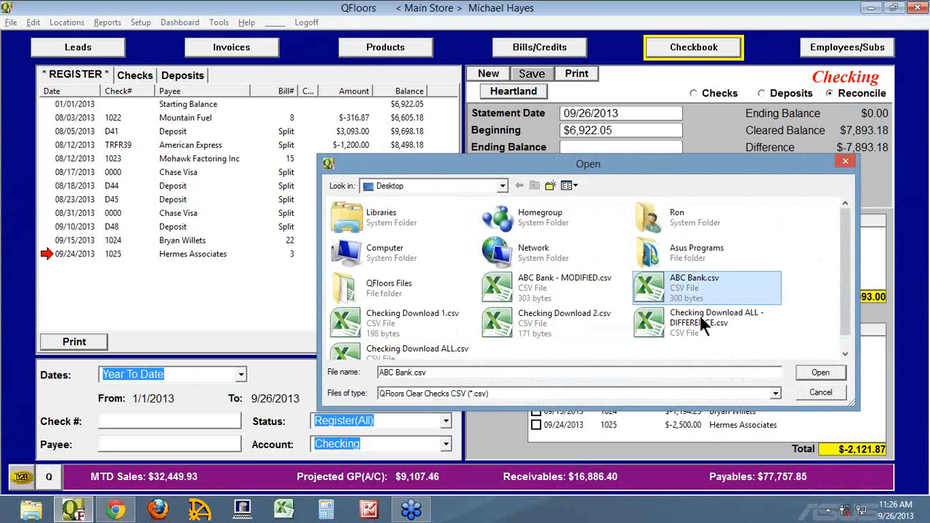
click(816, 371)
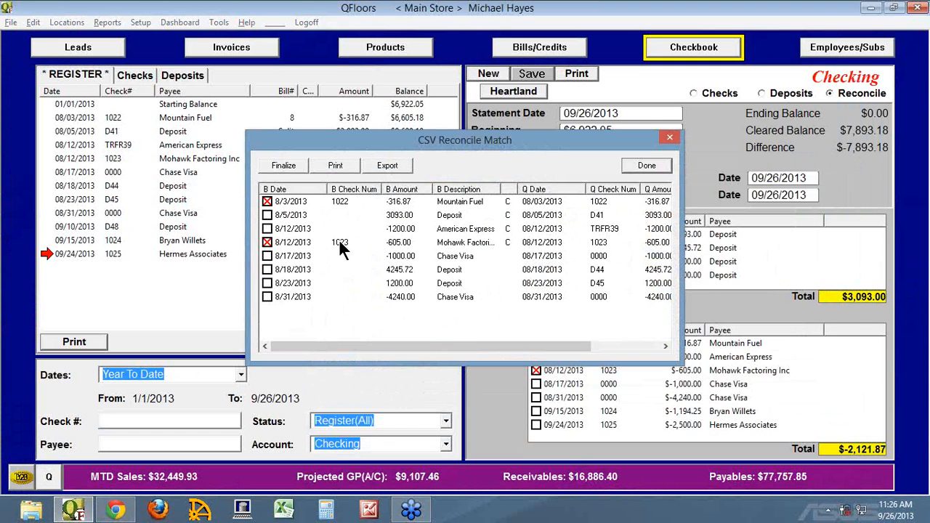
double_click(329, 189)
drag(572, 189, 562, 189)
Step: Untick and re-tick the 8/3/2013 Mountain Fuel and 8/12/2013 Mohawk Factoring rows
click(273, 203)
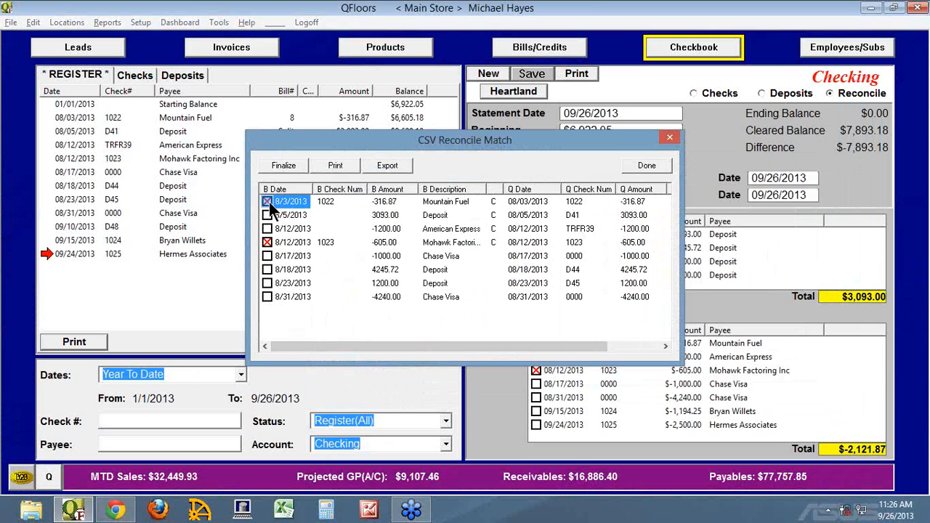
click(272, 241)
click(269, 201)
click(274, 244)
Step: Tick the 8/17, 8/18, 8/23 and 8/31/2013 rows beside the reconcile lists, finalize the matches, and close the match window
drag(454, 143, 283, 159)
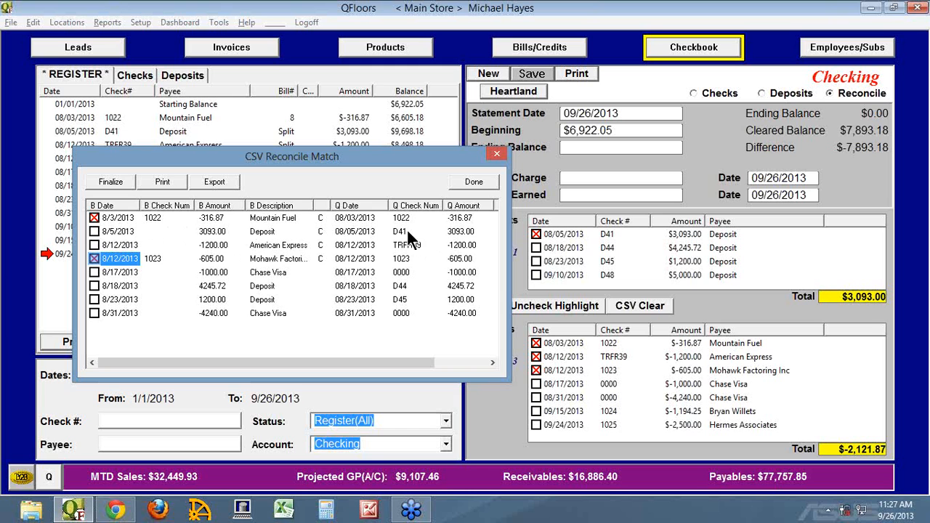
click(96, 231)
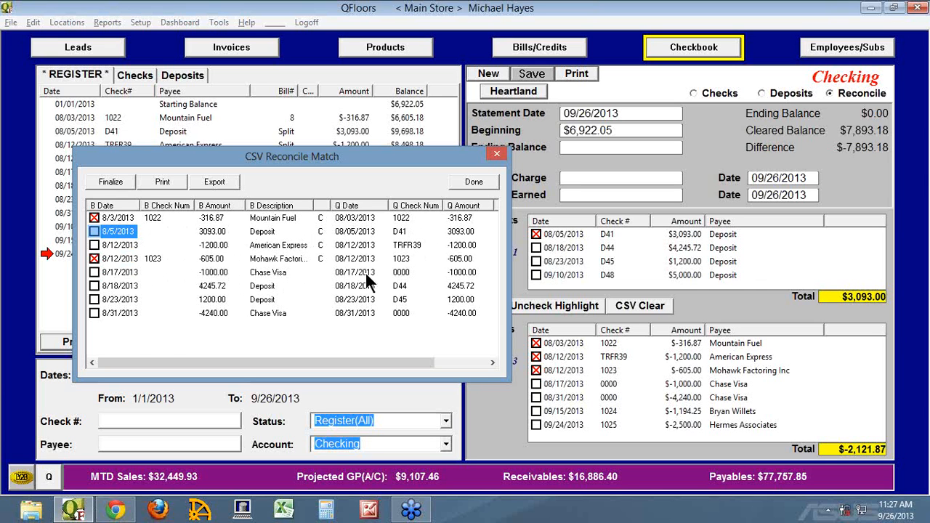
click(98, 272)
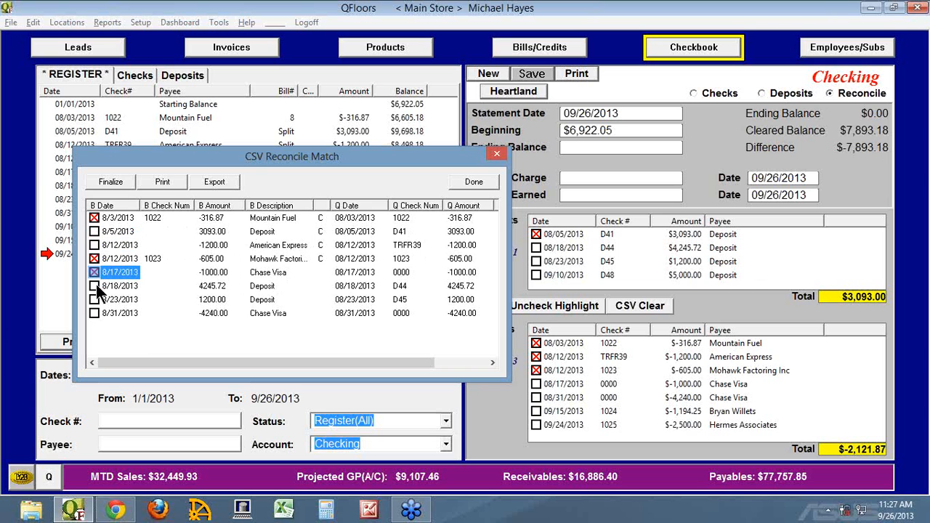
click(95, 285)
click(94, 299)
click(93, 311)
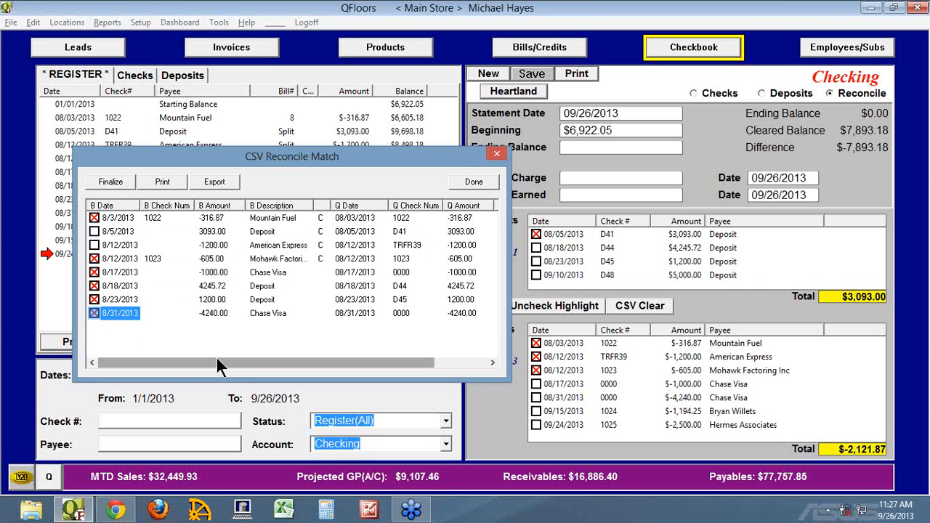
click(113, 182)
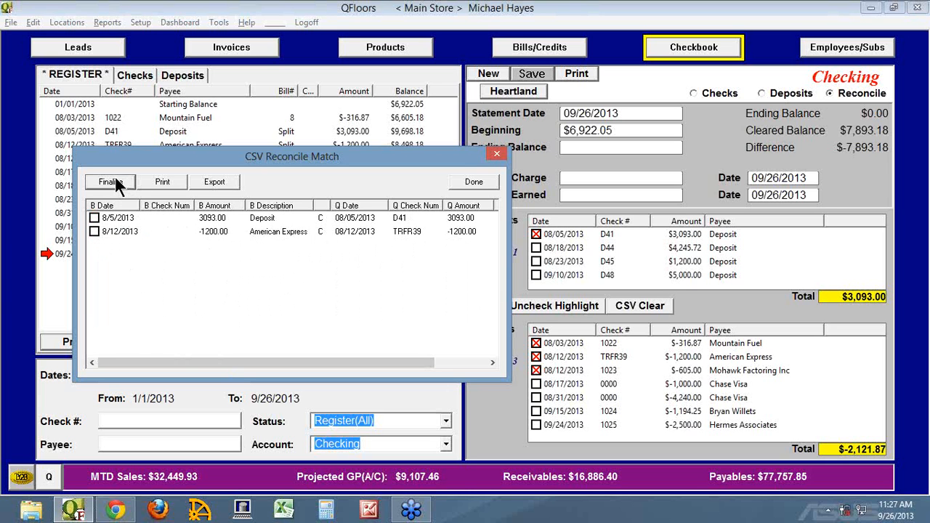
click(477, 180)
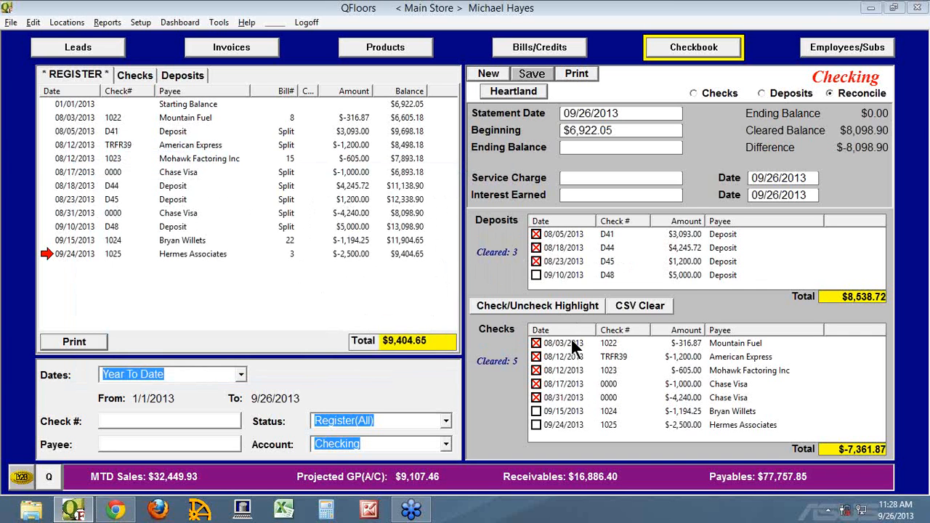
Step: Unclear the checks dated 08/03 through 08/31/2013 and the deposits D41, D44 and D45 in the reconcile lists
shift+click(568, 398)
click(559, 305)
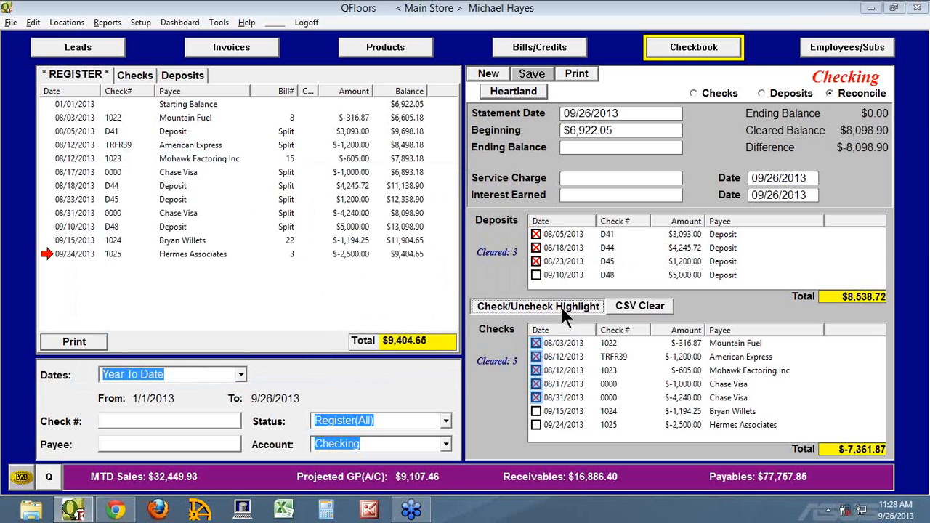
click(568, 307)
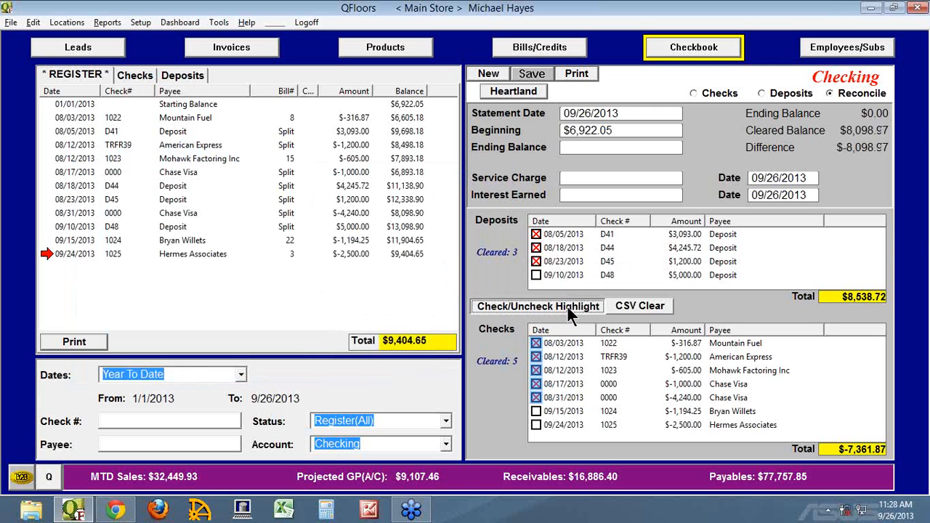
click(536, 261)
click(536, 248)
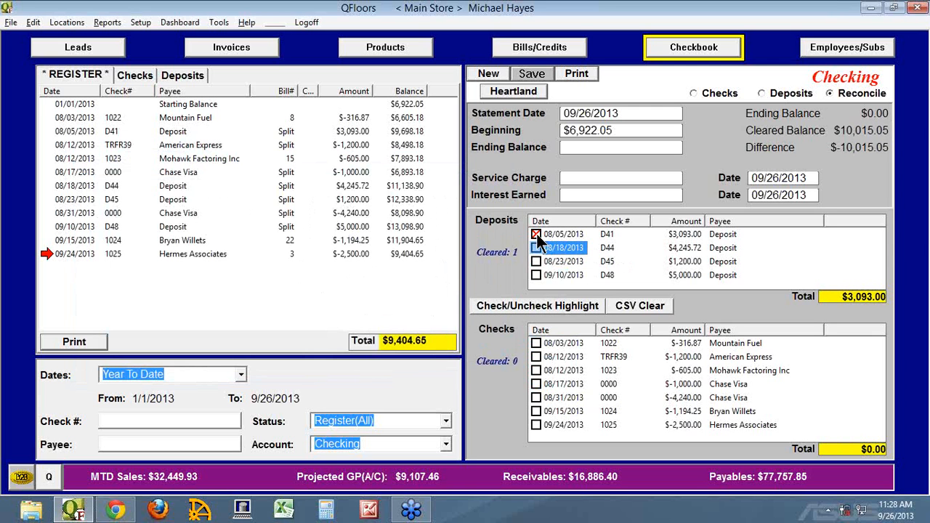
click(536, 234)
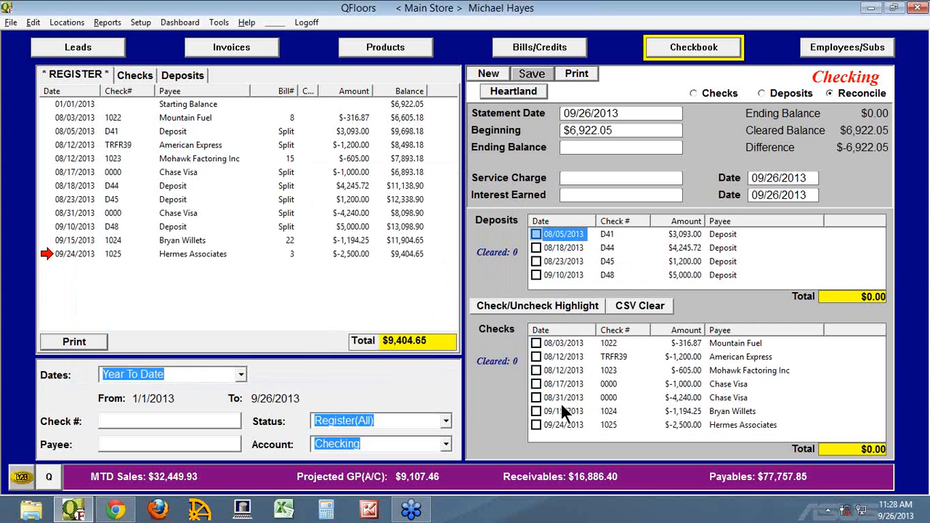
Step: Locate Checking Download ALL - DIFFERENCE.csv on the desktop and load it in QFloors with CSV Clear
click(927, 520)
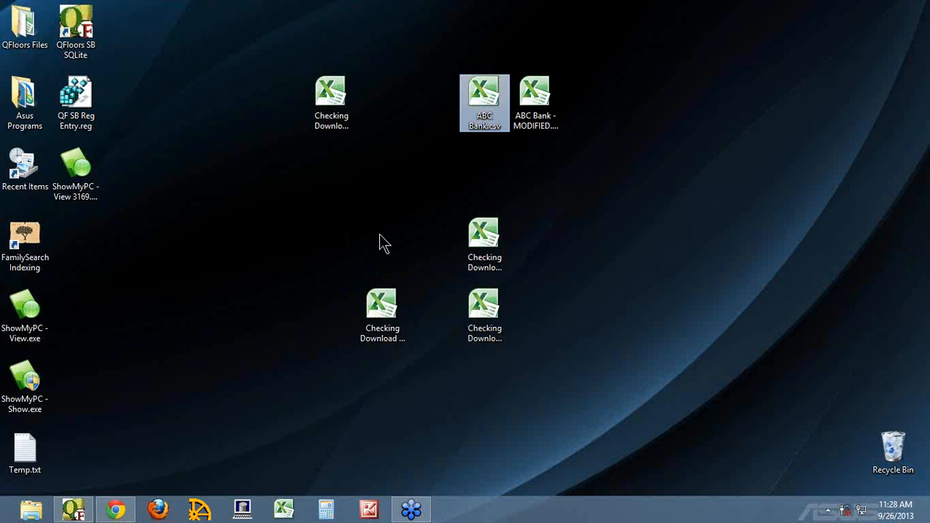
click(386, 299)
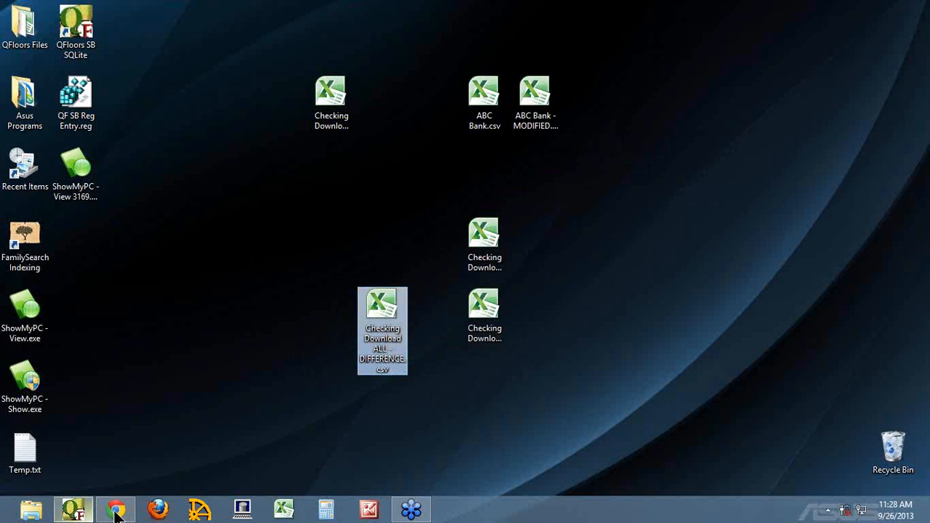
click(90, 511)
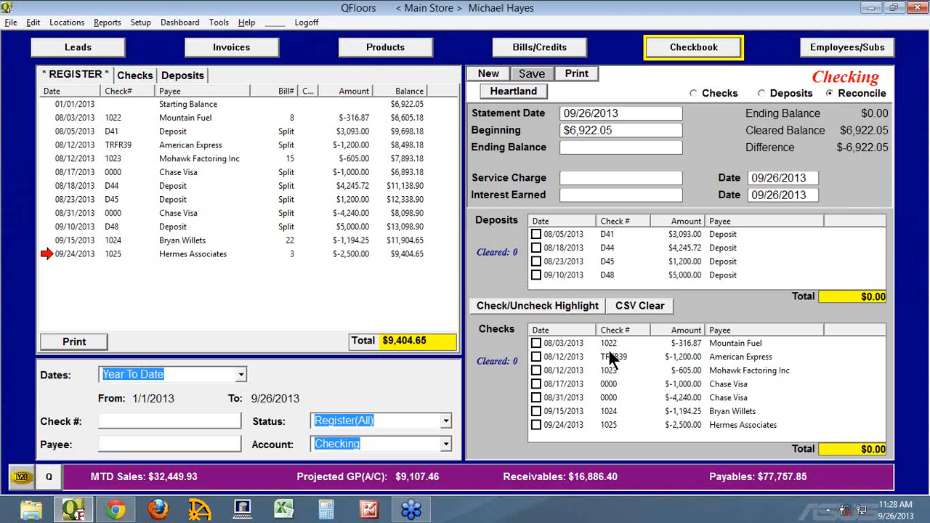
click(651, 306)
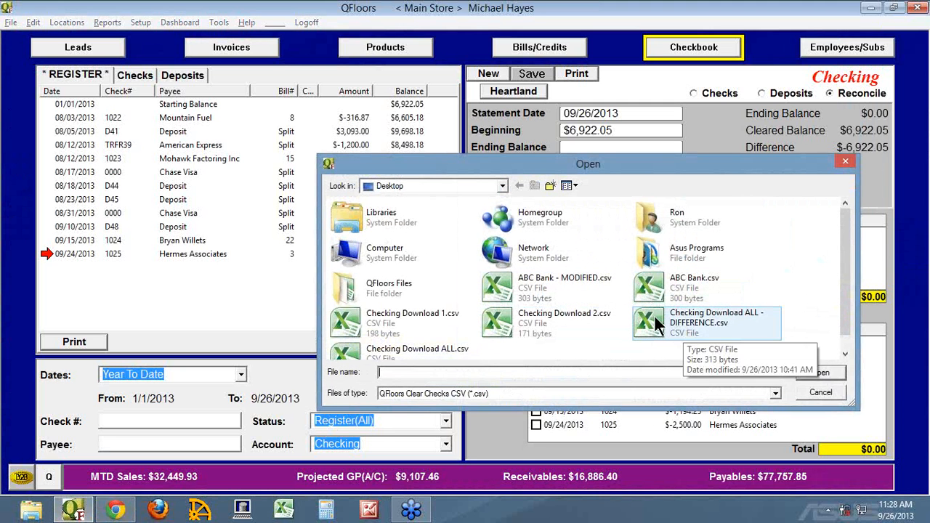
click(689, 325)
click(819, 370)
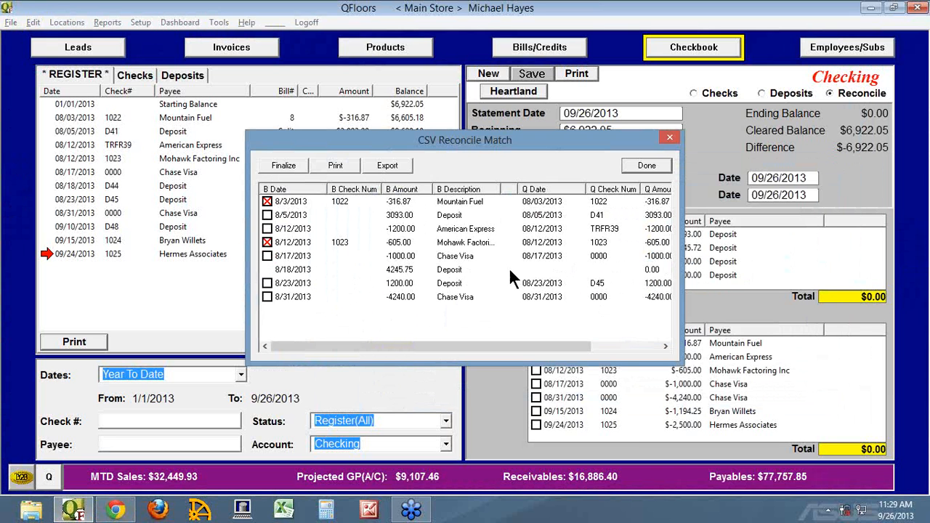
Step: Compare the 8/18/2013 Deposit row with the reconcile lists, try to tick it, and close the match window without finalizing
drag(453, 140, 277, 116)
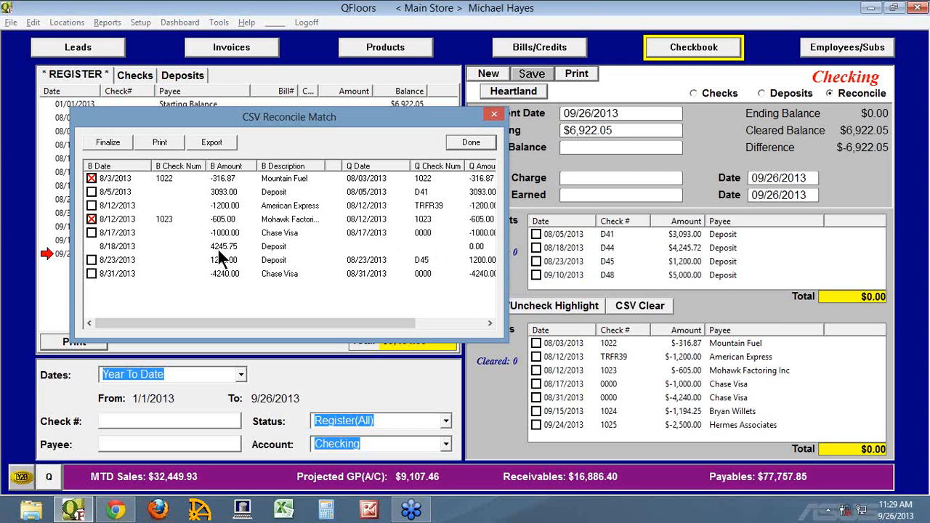
click(90, 247)
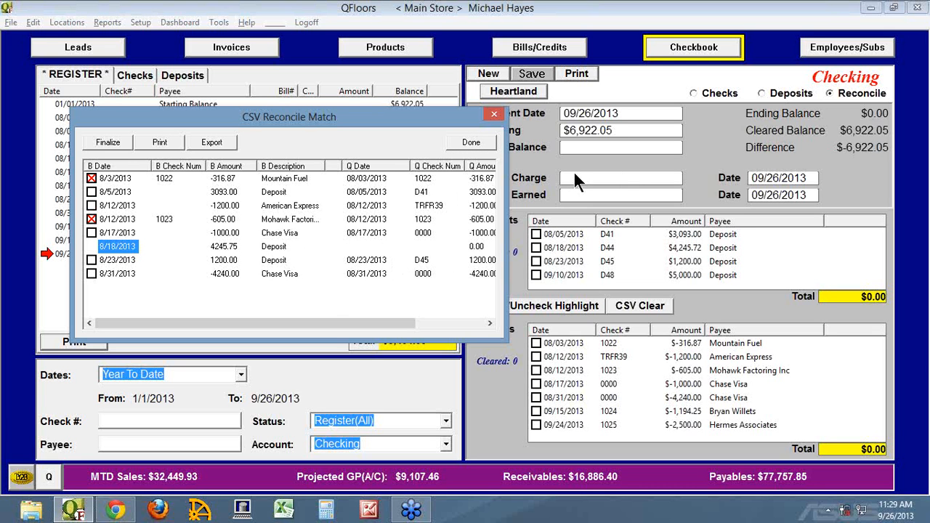
click(472, 142)
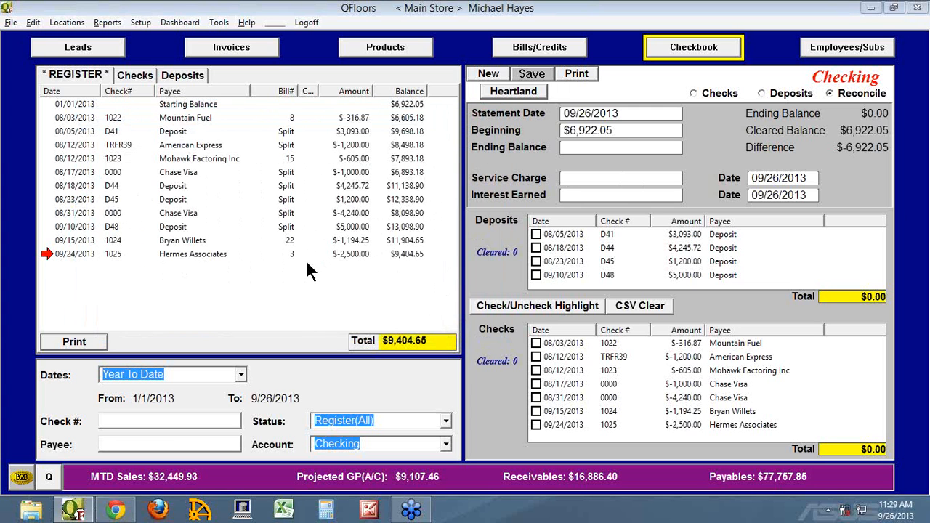
Step: Move the 08/31/2013 Chase Visa check for $4,240.00 from Checking to Bank Acct 2, save it and confirm the account switch
click(61, 213)
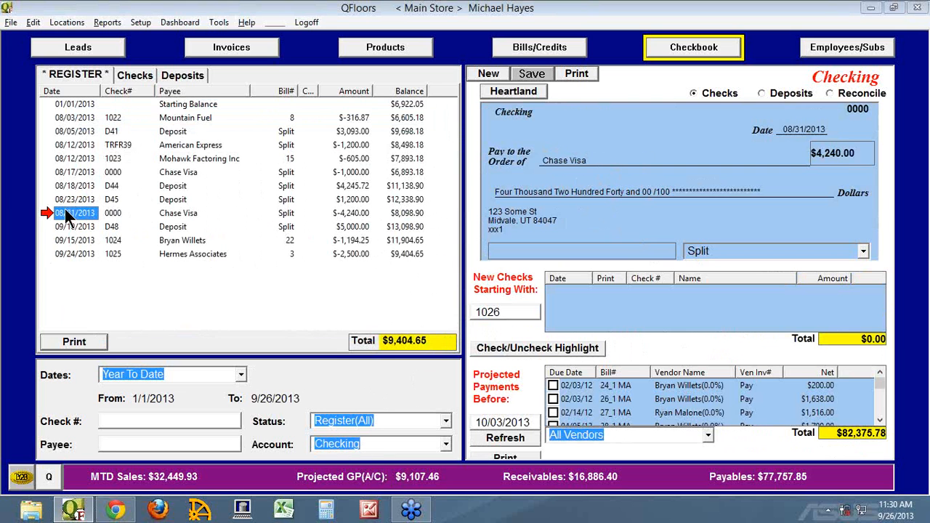
click(797, 131)
click(775, 171)
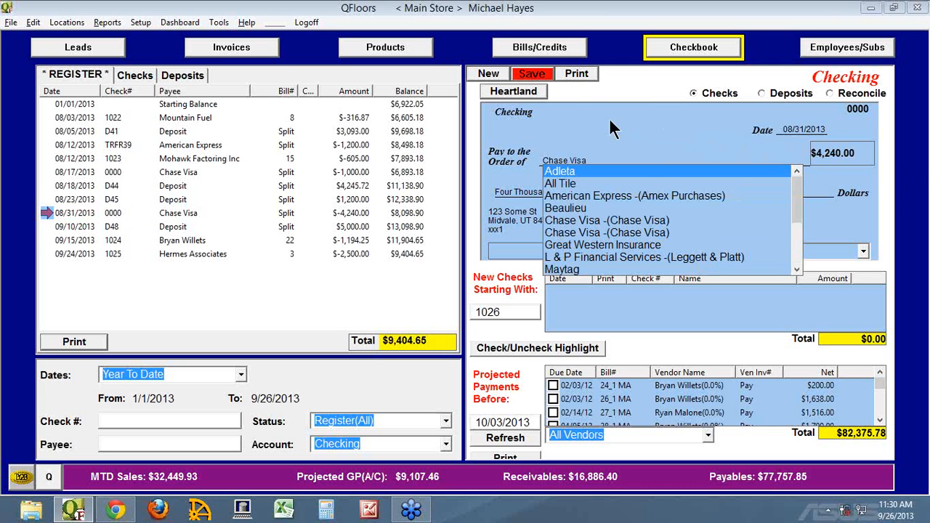
click(566, 122)
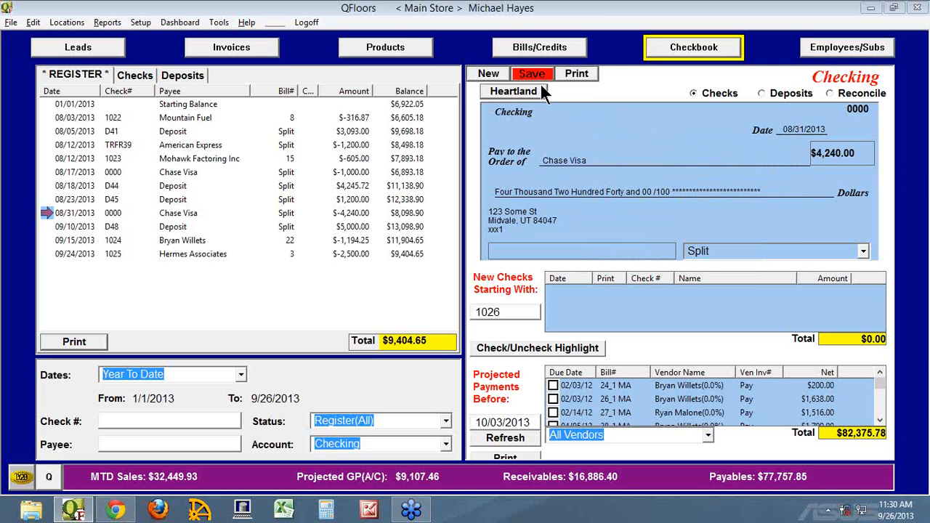
click(446, 443)
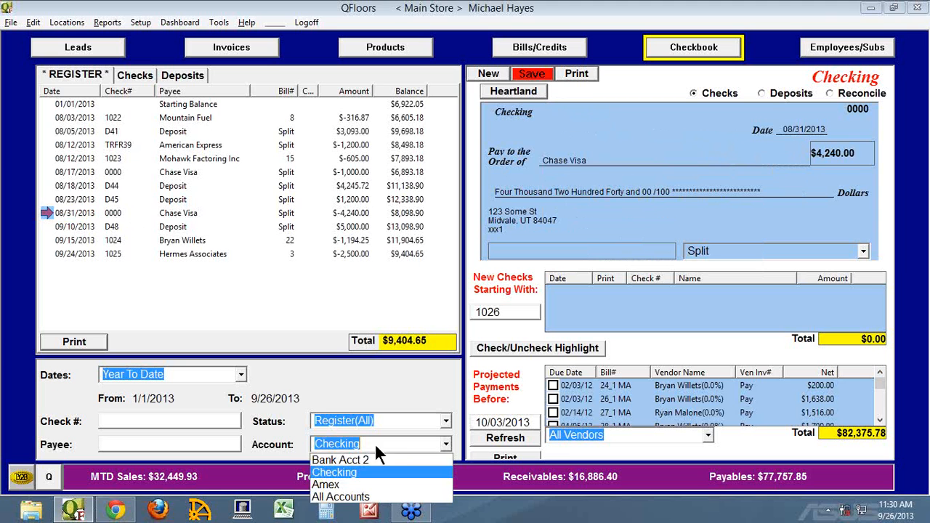
click(352, 459)
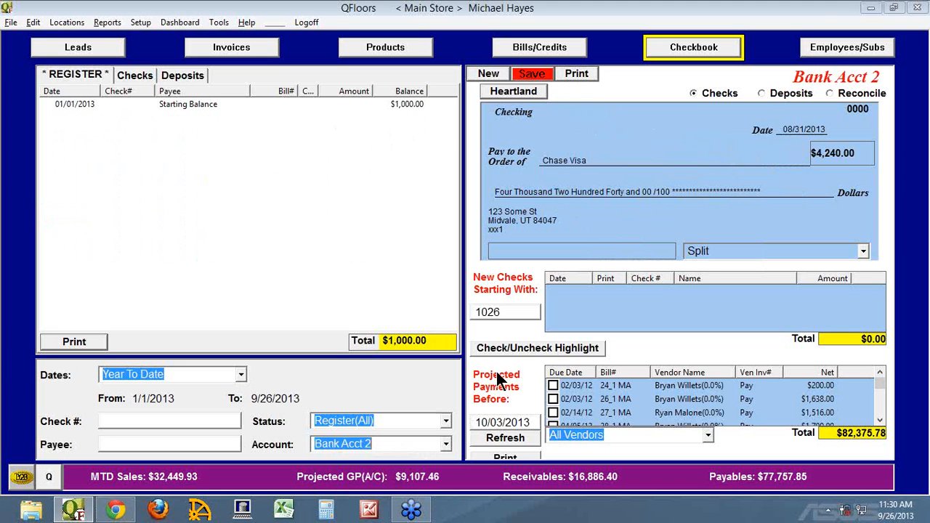
click(536, 75)
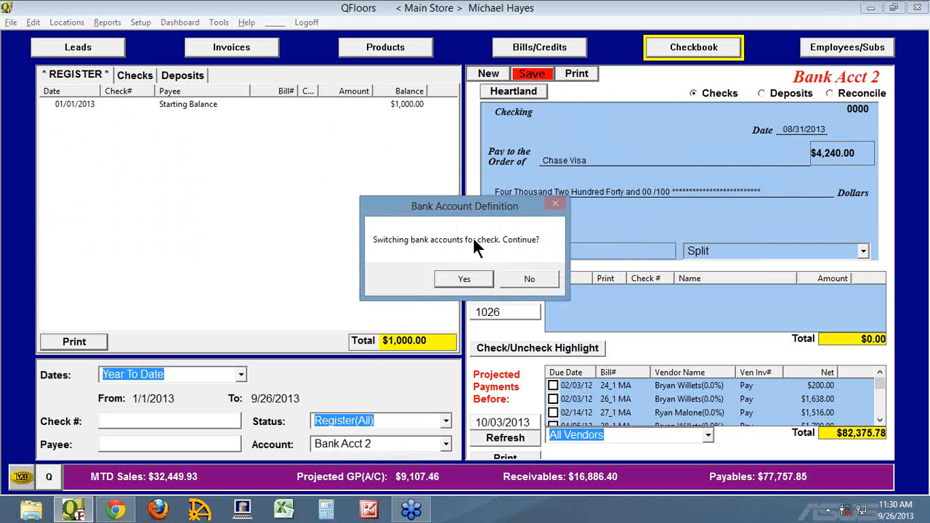
click(464, 278)
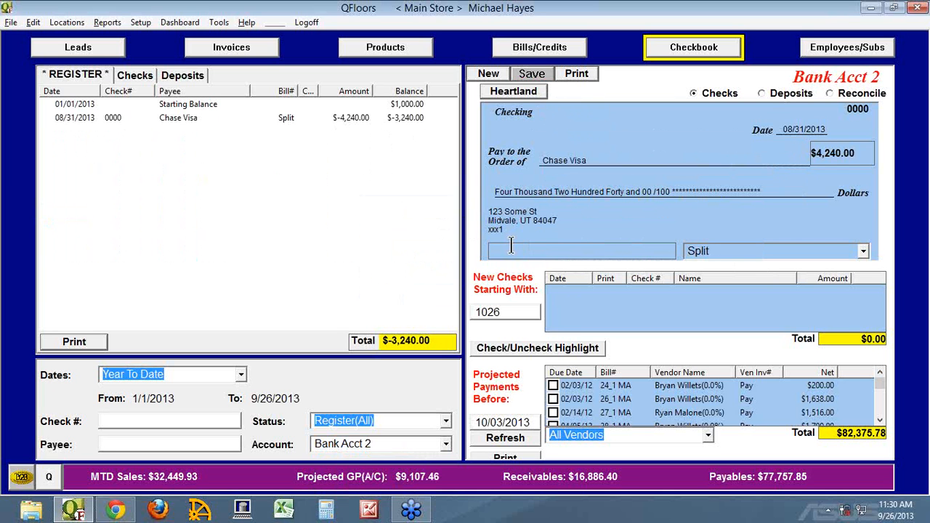
Step: Return the register to the Checking account and open its reconciliation with the deposits sorted by date
click(445, 444)
click(350, 472)
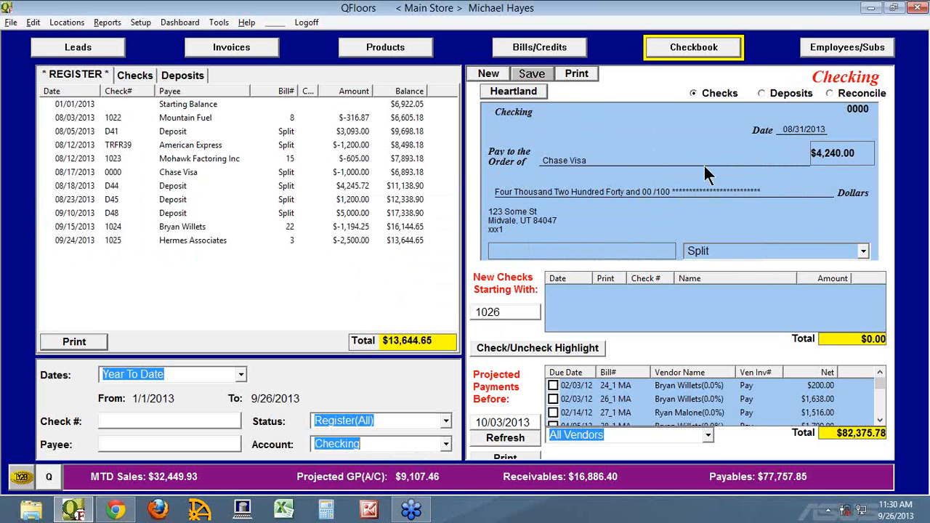
click(838, 95)
click(555, 219)
click(576, 219)
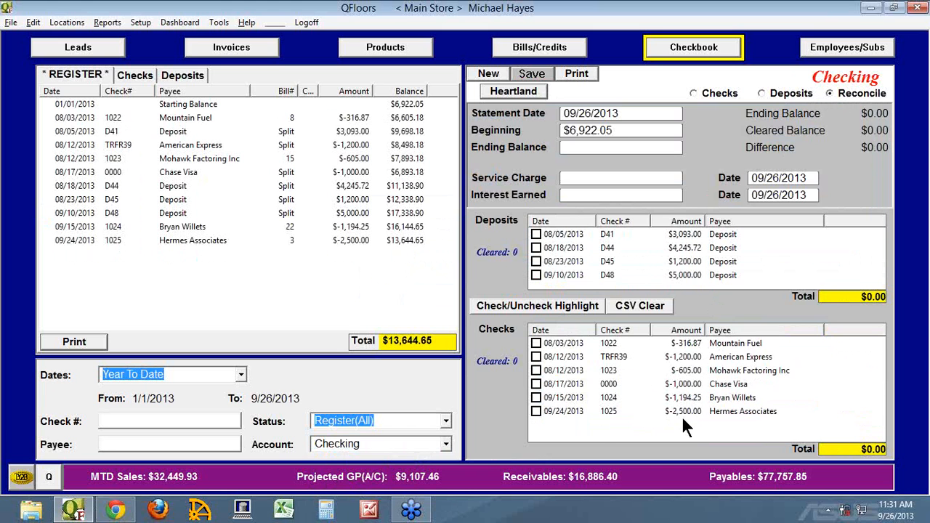
Step: Load ABC Bank.csv with CSV Clear, review the 8/31/2013 Chase Visa row, and close the match window without finalizing
click(630, 303)
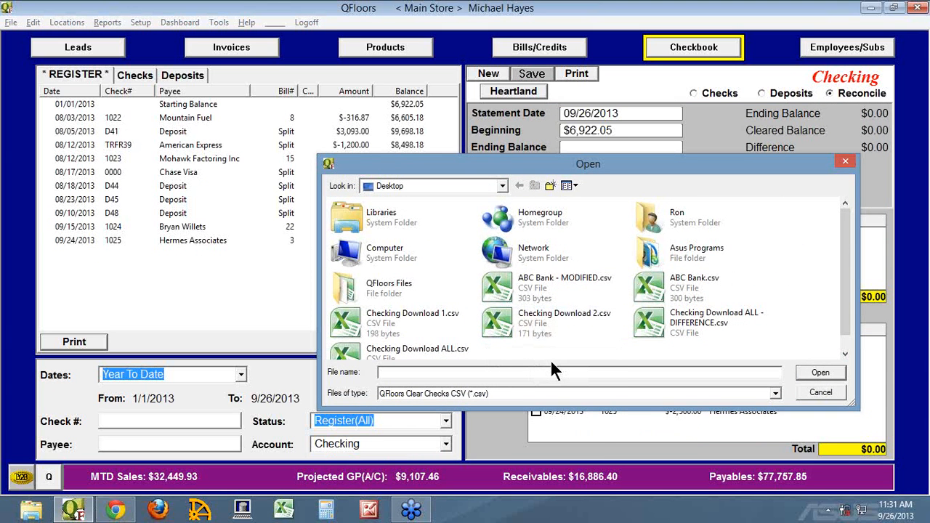
click(649, 286)
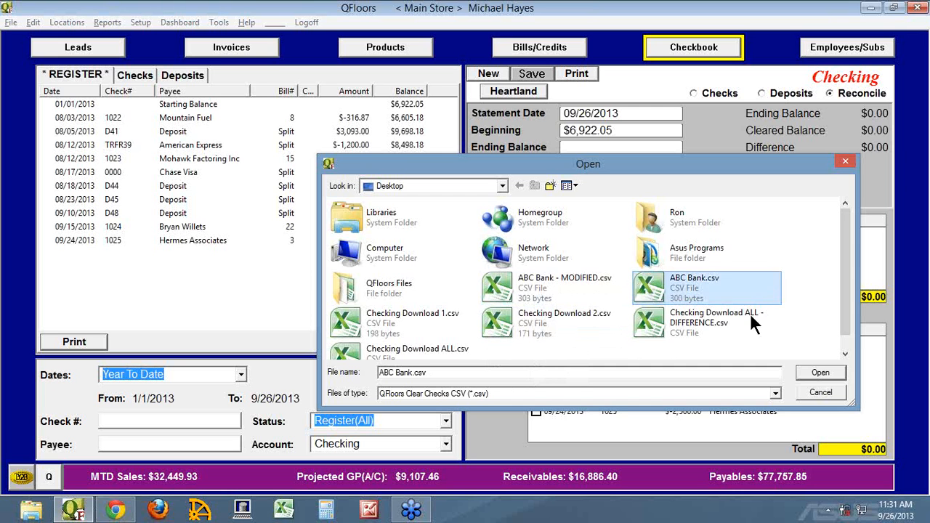
click(814, 371)
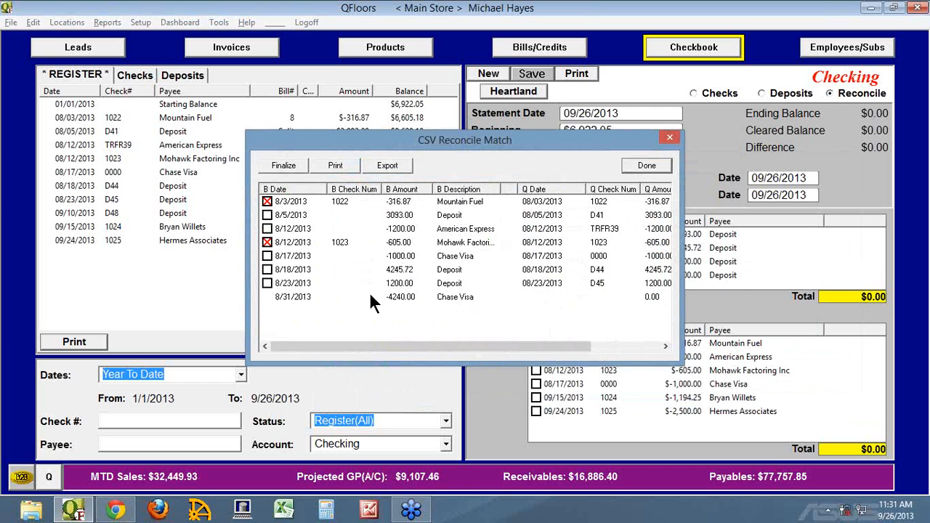
click(647, 166)
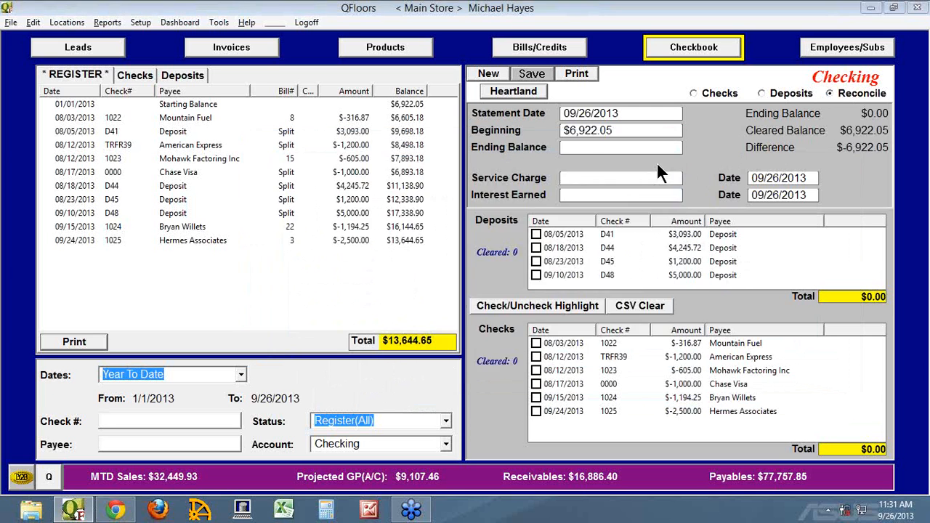
Step: Find the 08/31/2013 Chase Visa check in Bank Acct 2, switch it back to Checking, and save with the account switch confirmed
click(445, 444)
click(353, 457)
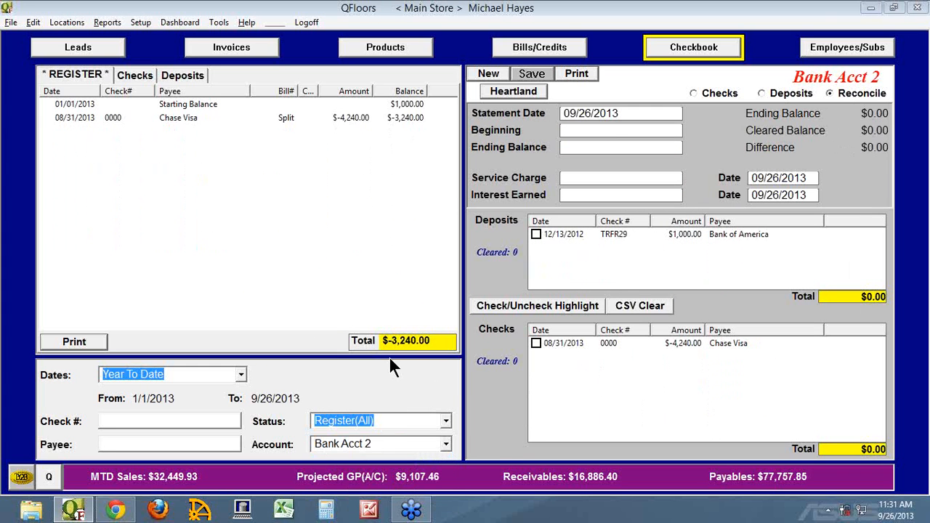
click(53, 117)
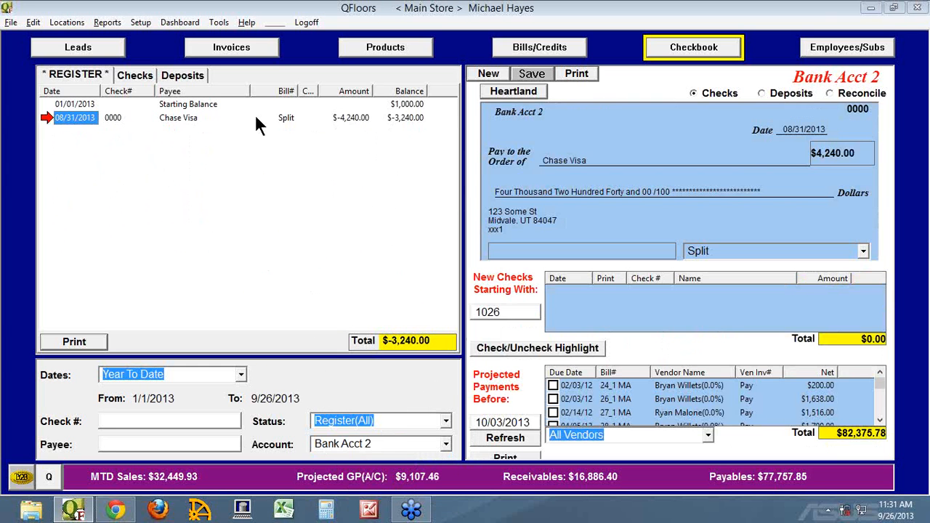
click(806, 129)
key(Tab)
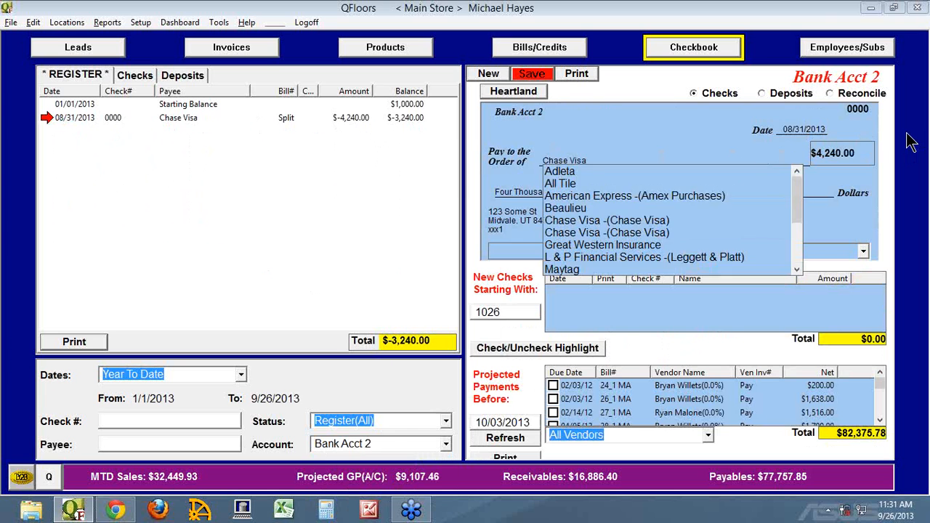
click(652, 121)
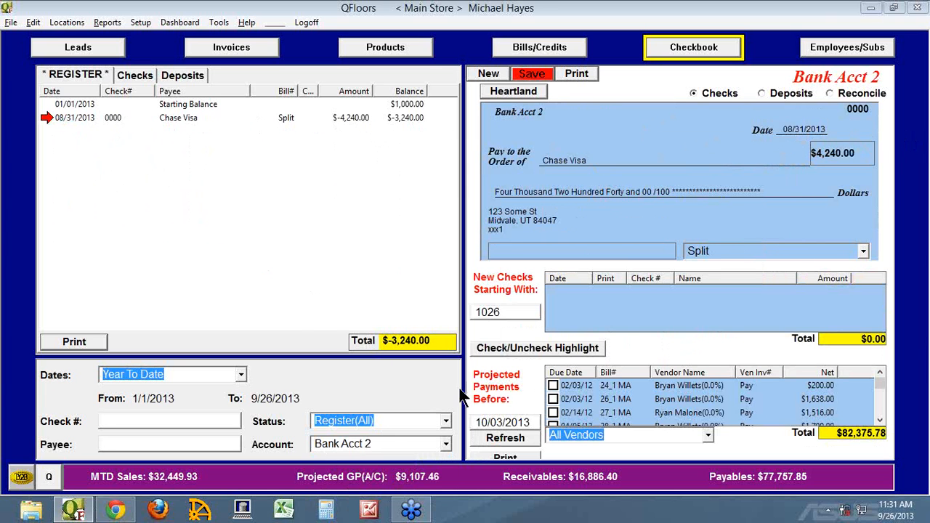
click(445, 445)
click(346, 472)
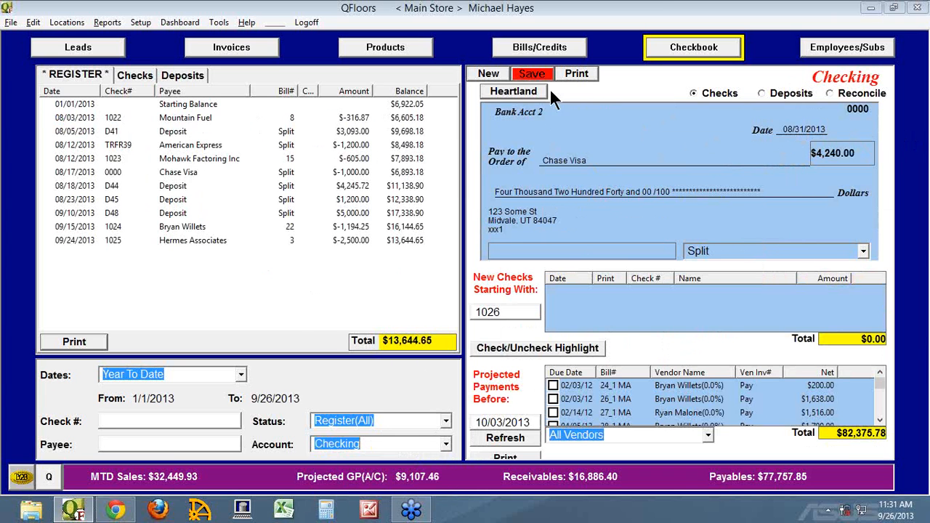
click(531, 74)
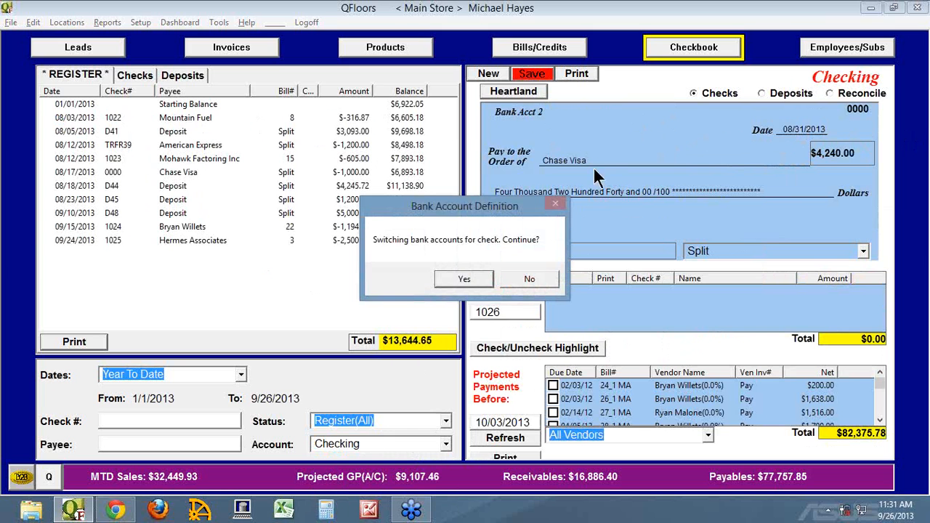
click(462, 279)
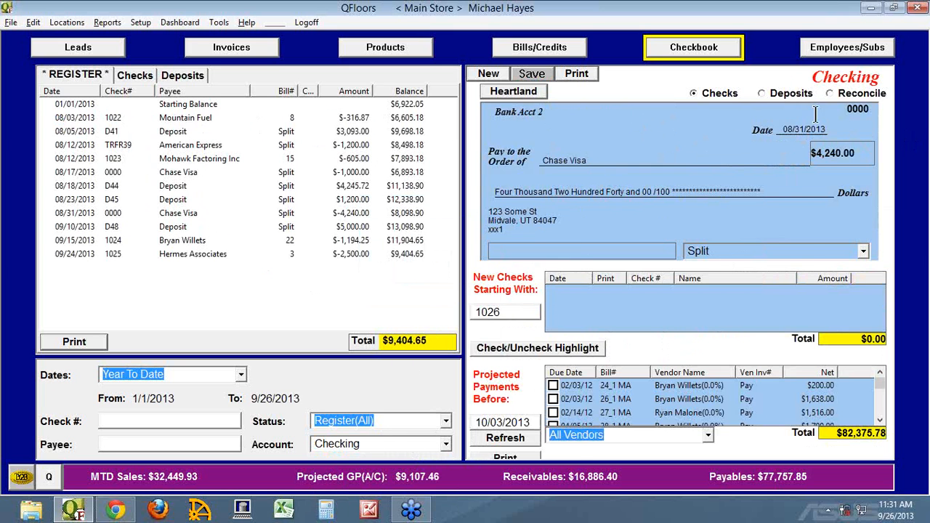
Step: Open the Checking reconciliation, sort the checks by date, and load ABC Bank.csv with CSV Clear
click(835, 91)
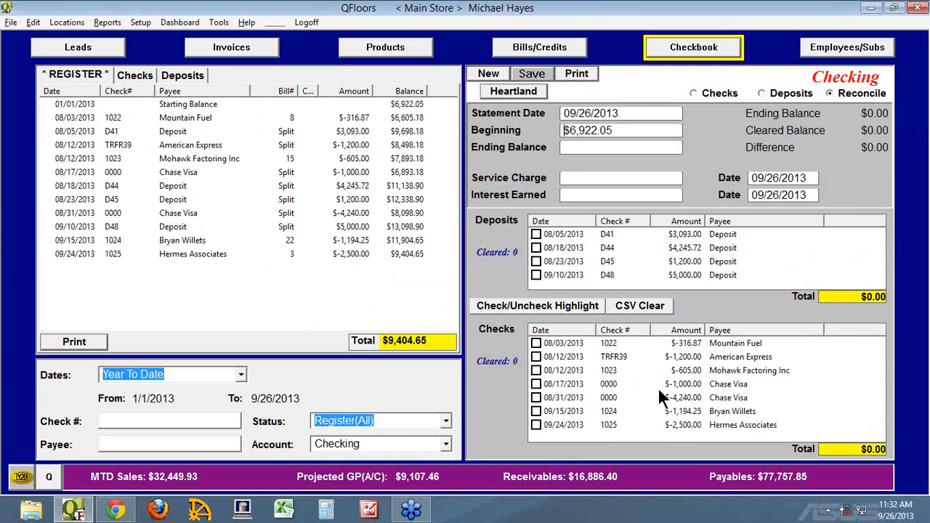
click(614, 329)
click(562, 326)
click(576, 330)
click(582, 329)
click(661, 307)
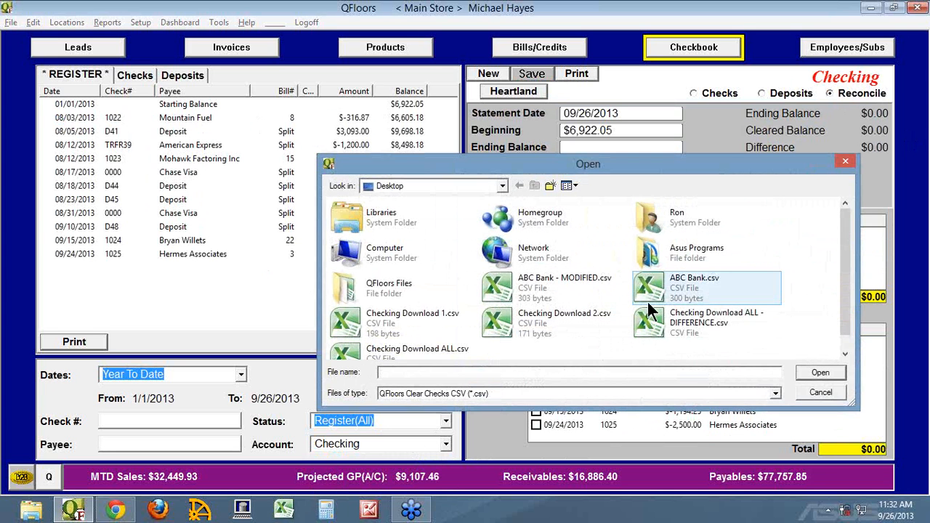
click(713, 298)
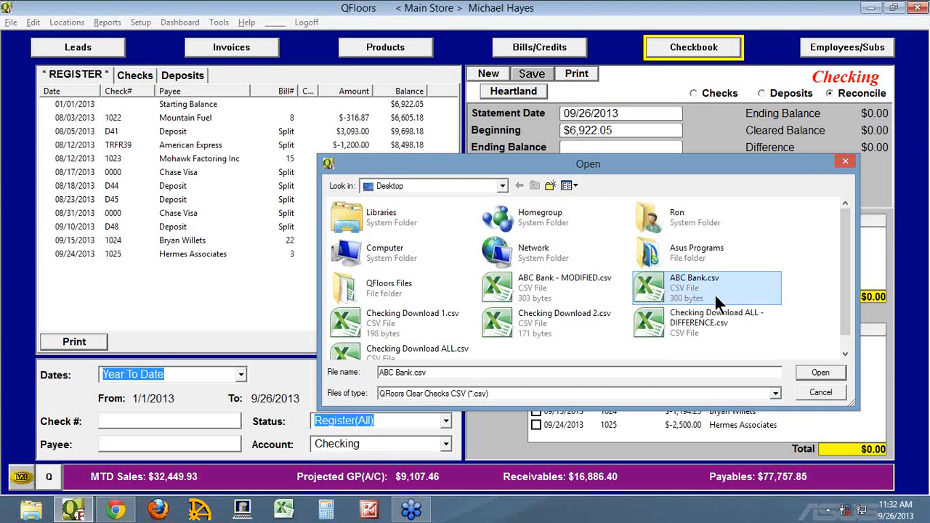
click(818, 371)
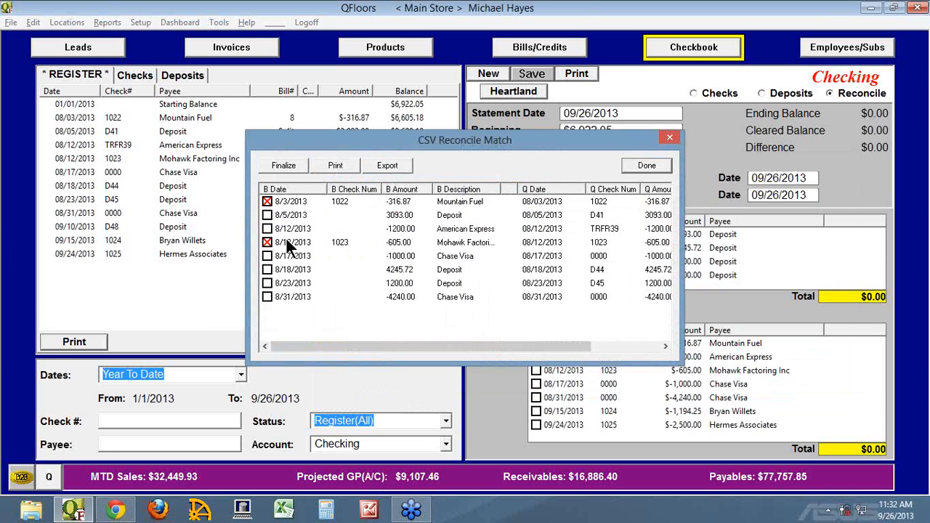
Step: Tick the unchecked 8/5, 8/12, 8/17, 8/18, 8/23 and 8/31/2013 match rows, finalize them, and close the match window
drag(342, 139, 189, 79)
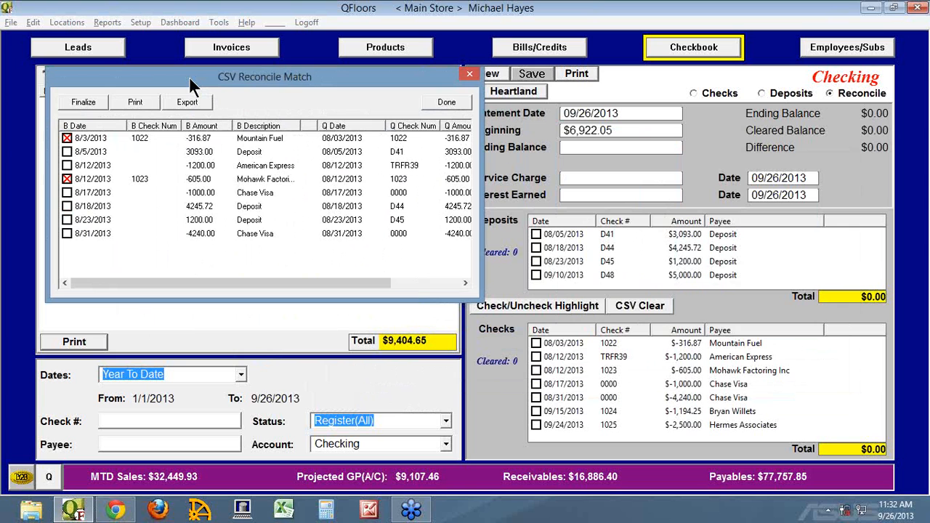
click(67, 151)
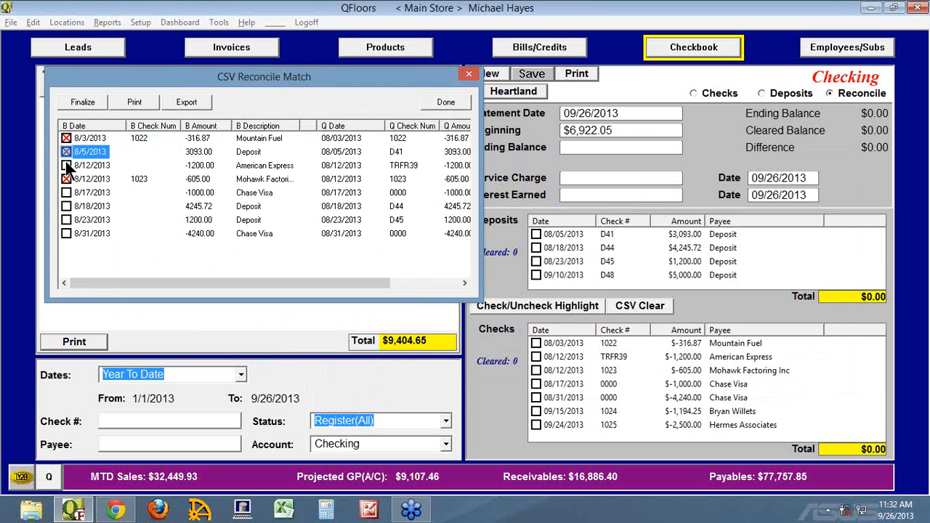
click(66, 165)
click(67, 194)
click(66, 207)
click(65, 219)
click(66, 233)
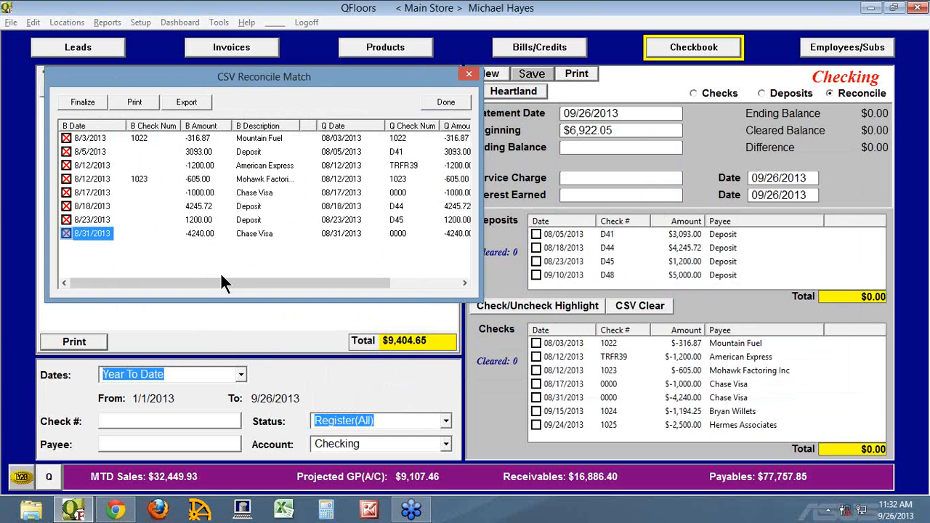
click(81, 102)
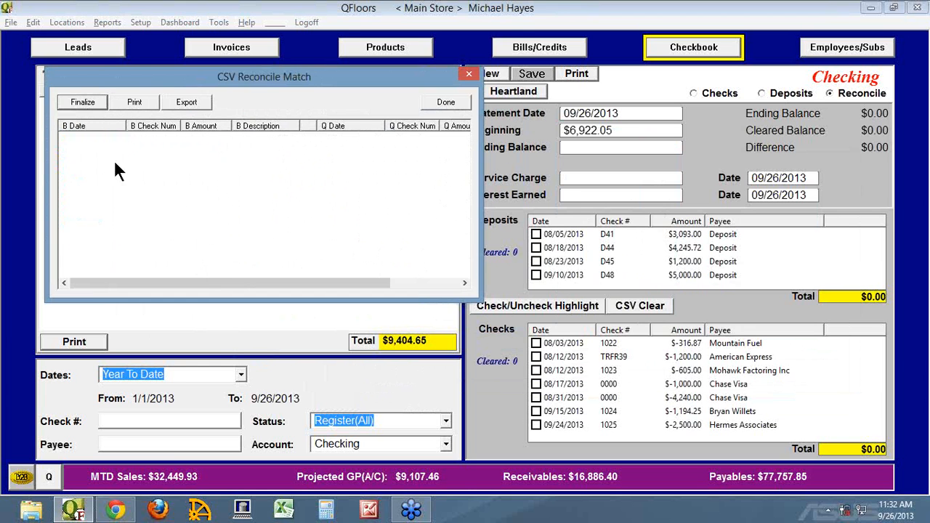
click(446, 102)
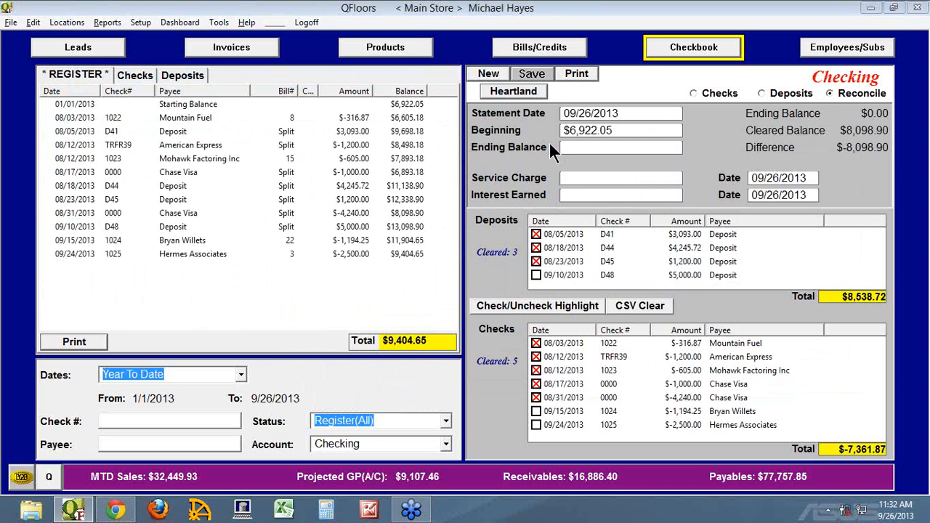
Step: Set the reconciliation's statement date to 08/31/2013 and its ending balance to $8,098.90
click(515, 109)
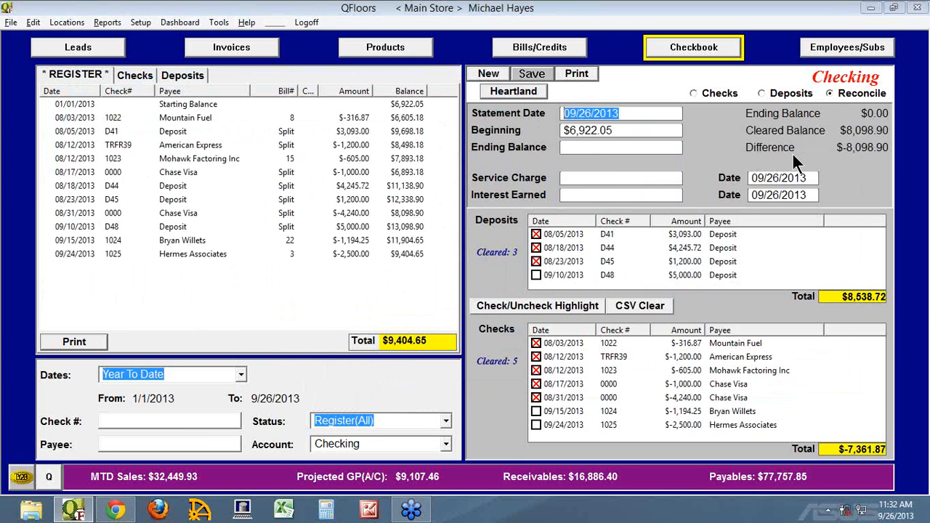
text(0831)
key(Tab)
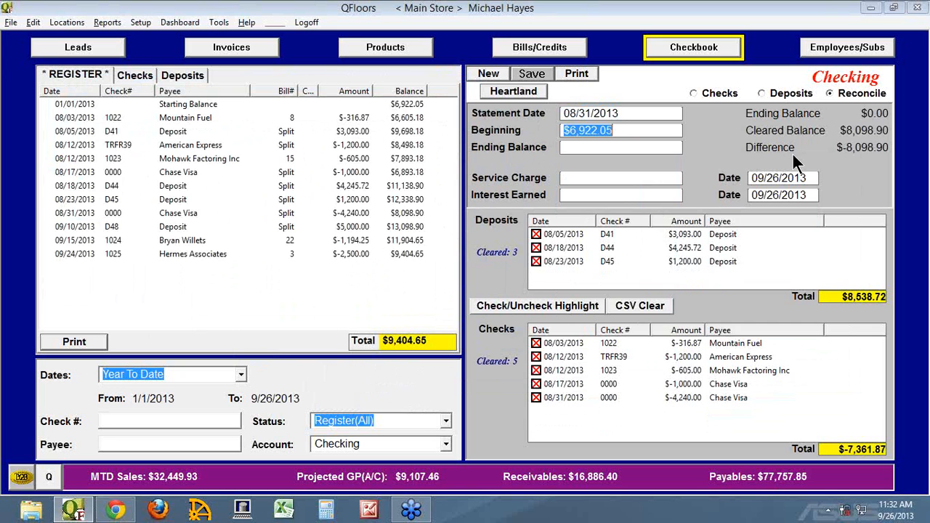
click(623, 149)
text(80)
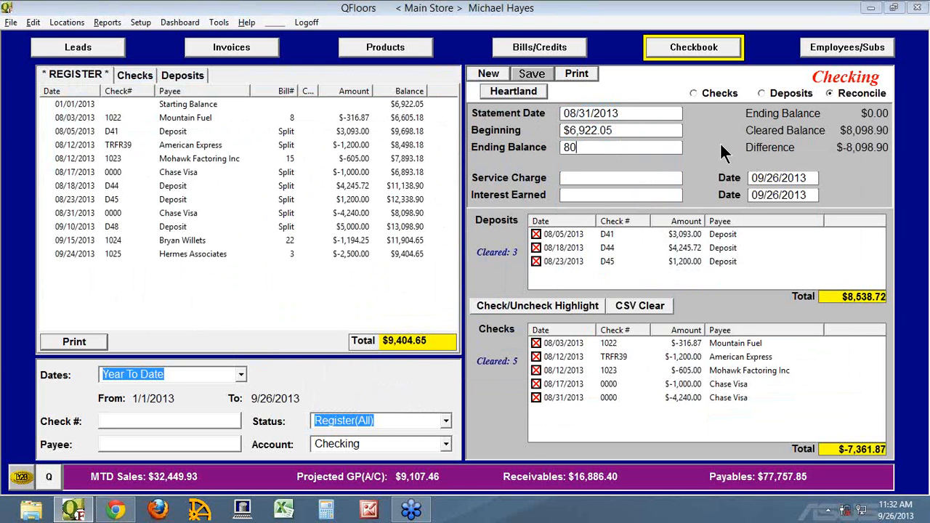
text(98.5)
key(BackSpace)
text(90)
key(Tab)
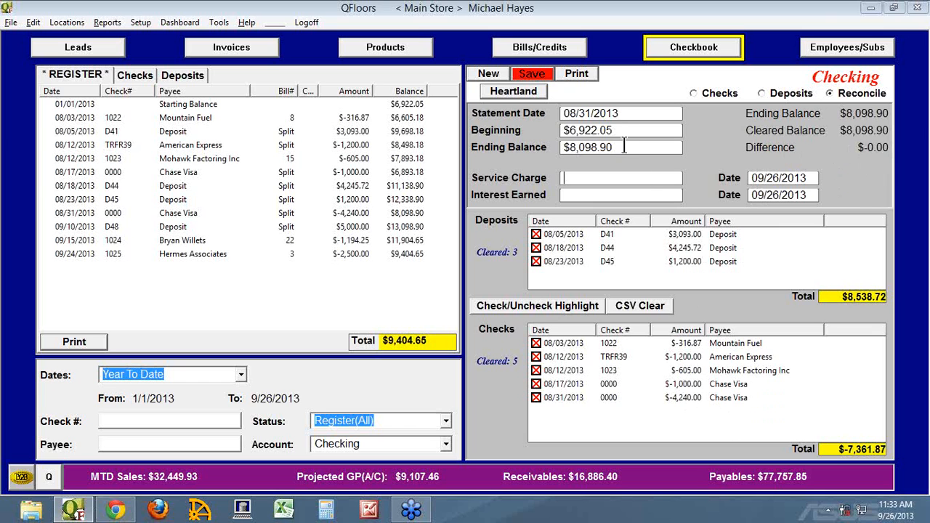
Step: Try saving the reconciliation with its ending balance set to $8,098.91, and decline the automatic balancing transaction
drag(621, 129, 541, 127)
key(Tab)
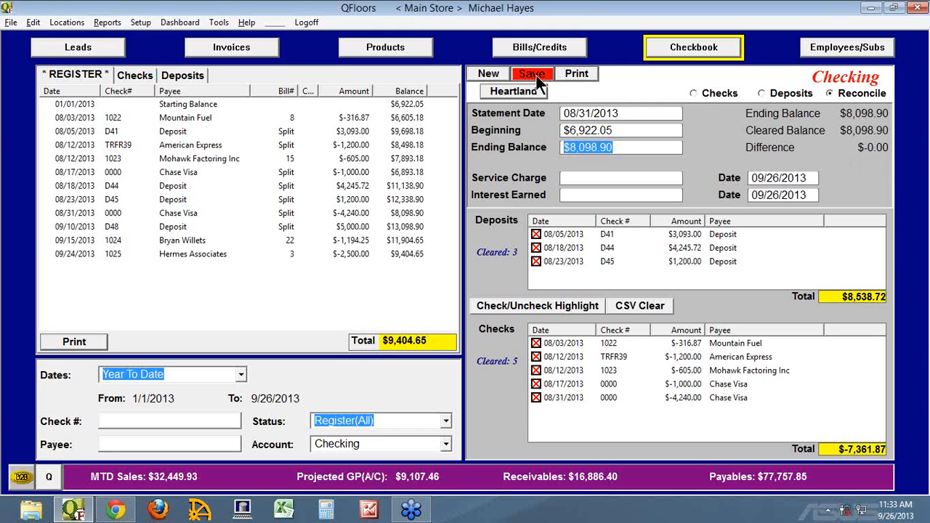
drag(608, 149, 625, 147)
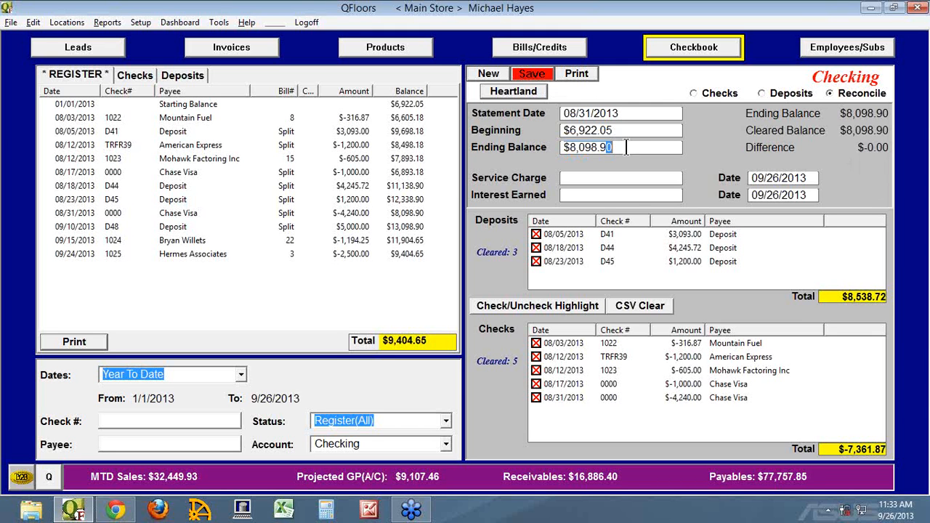
text(1)
key(Tab)
click(537, 75)
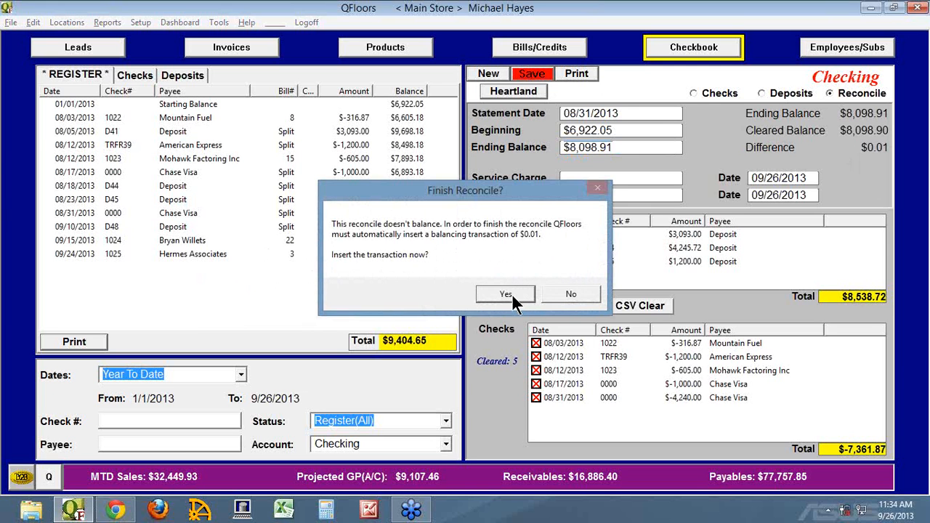
click(571, 294)
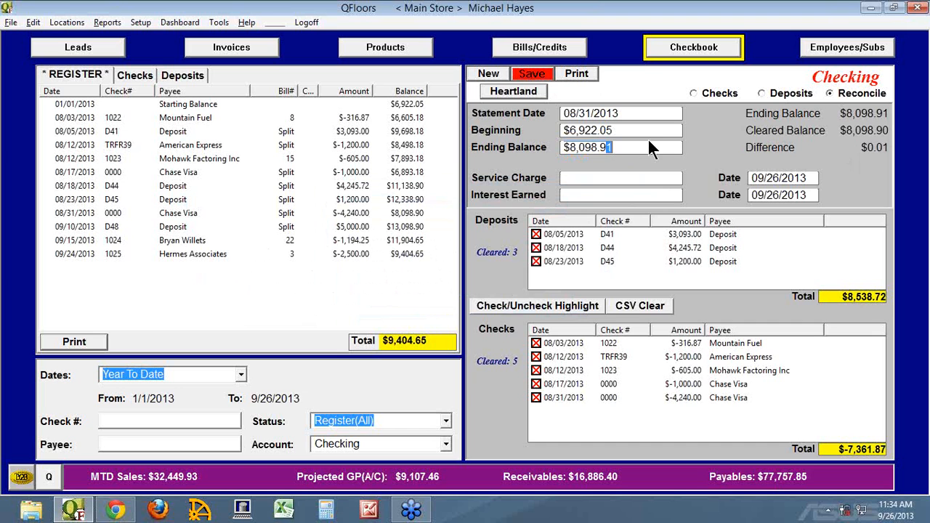
Step: Set the ending balance back to $8,098.90, save the Checking reconciliation, and accept printing a reconcile report
key(Tab)
click(536, 76)
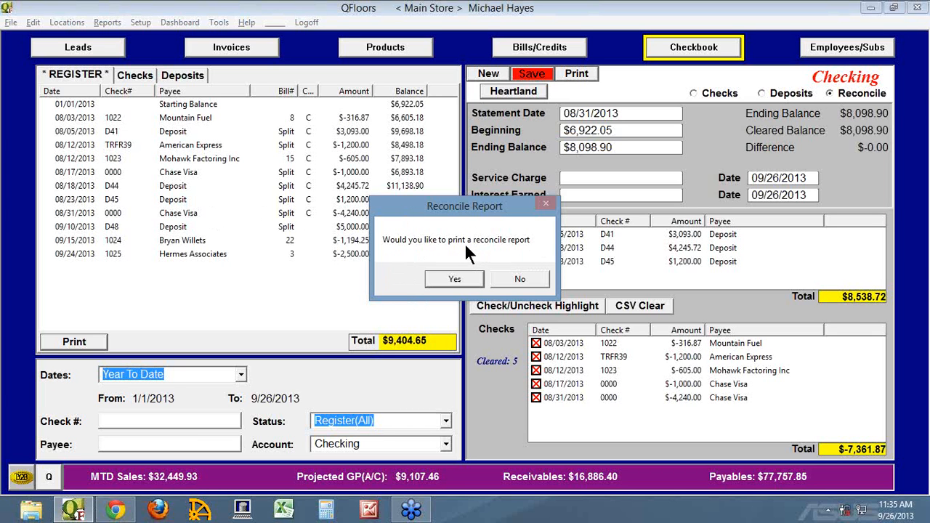
click(453, 281)
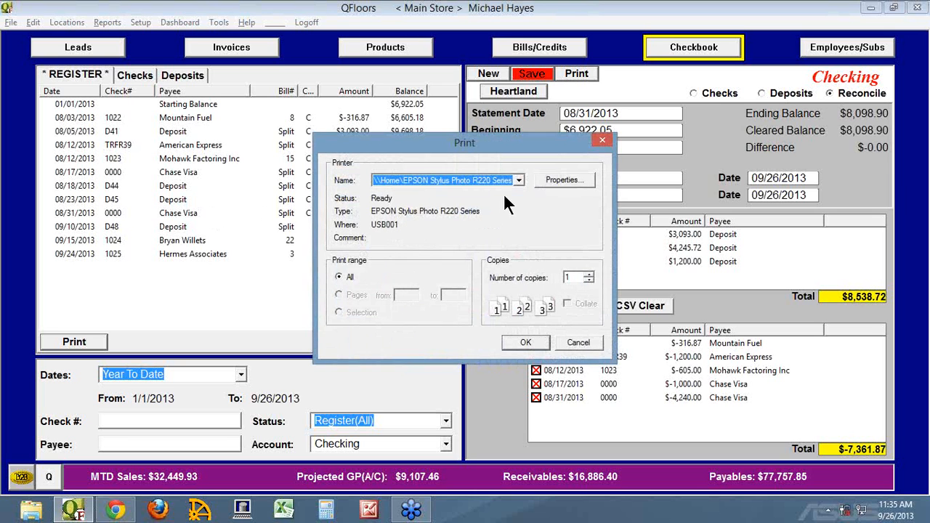
Step: Print the reconcile report with CutePDF Writer and save it in My Documents as "Reconcile Report 2013-08-31 ABC Bank"
click(518, 182)
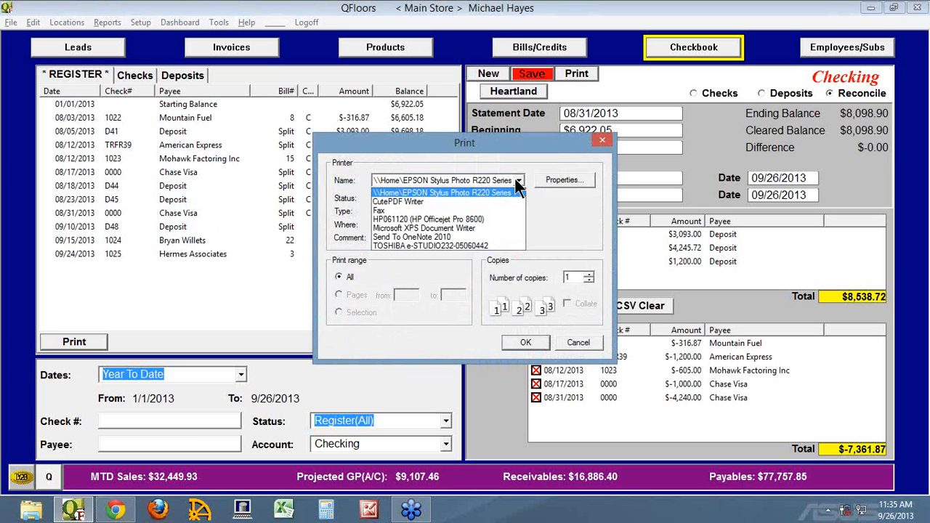
click(405, 202)
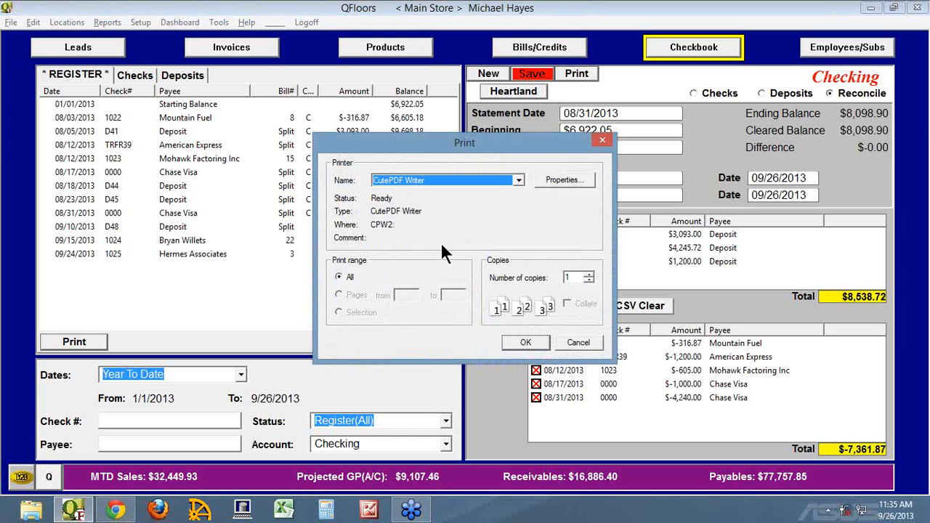
click(523, 343)
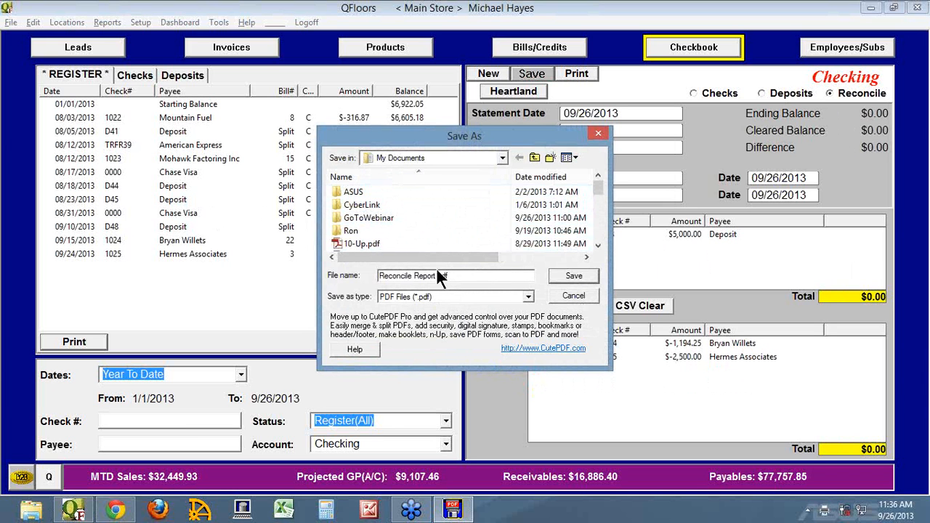
drag(437, 275, 326, 276)
click(436, 276)
text(2013-08-31 ABC Bank)
click(573, 276)
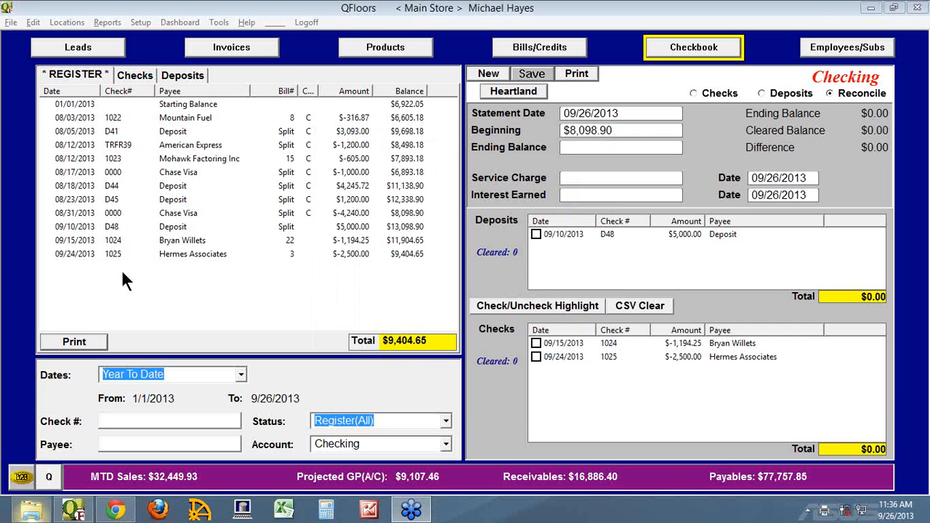
Step: Open Reconcile Report 2013-08-31 ABC Bank.pdf from the Documents library in File Explorer, view it, and close it
click(32, 512)
click(52, 226)
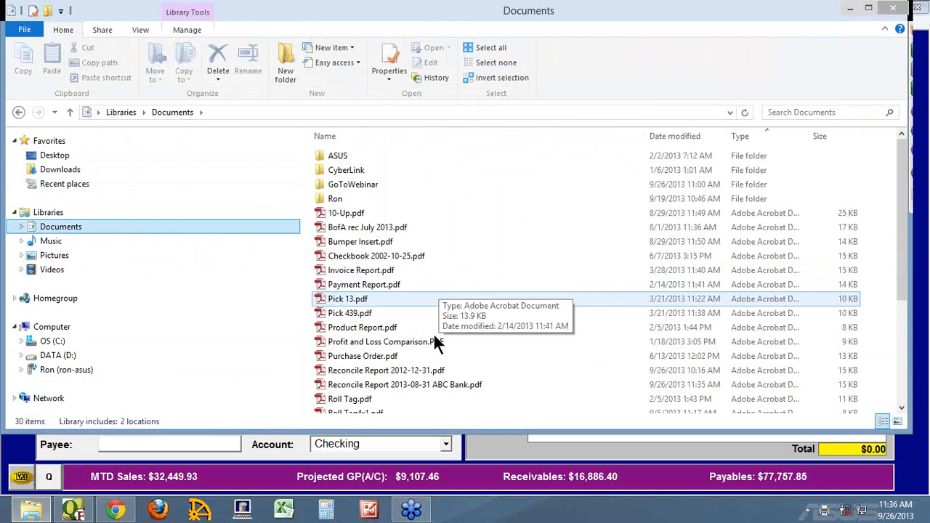
double_click(398, 380)
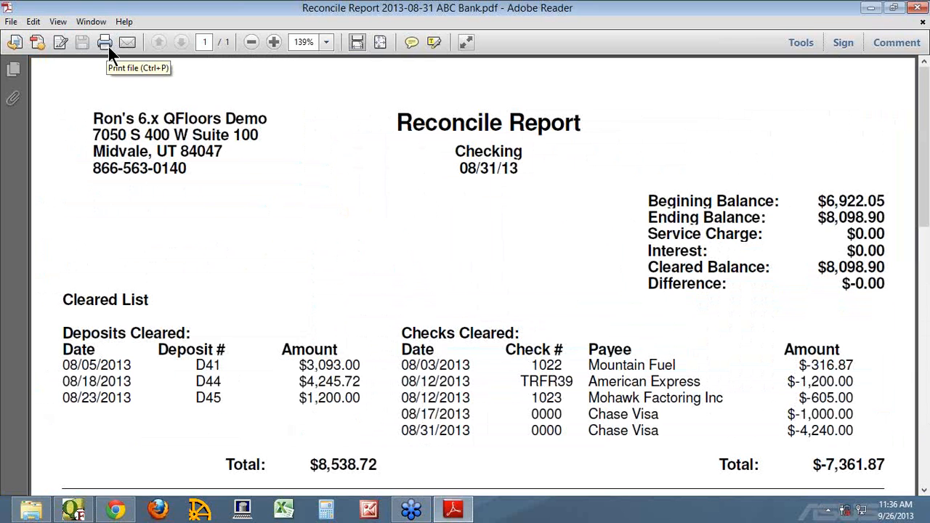
click(918, 14)
click(919, 15)
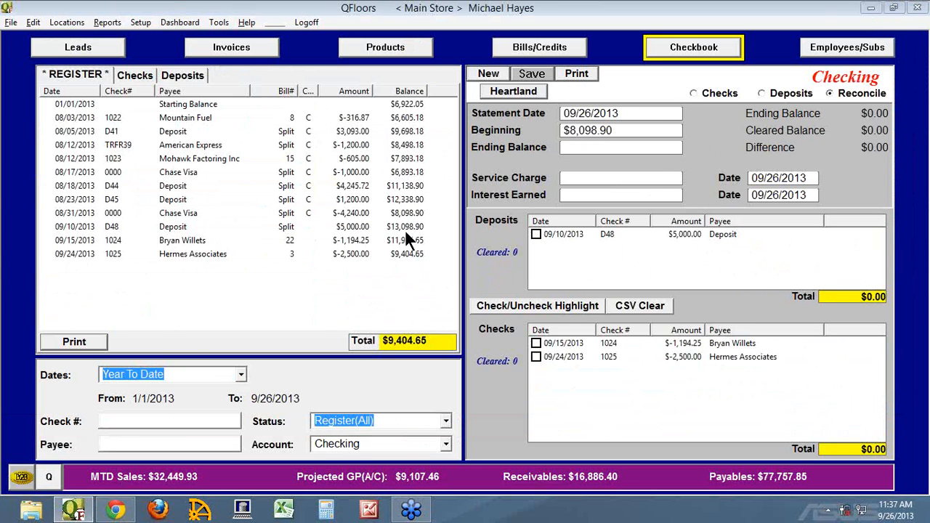
Step: Reopen Reconcile Report 2013-08-31 ABC Bank.pdf, highlight its cleared-balance Difference, and check the new reconciliation's beginning balance in QFloors
click(31, 510)
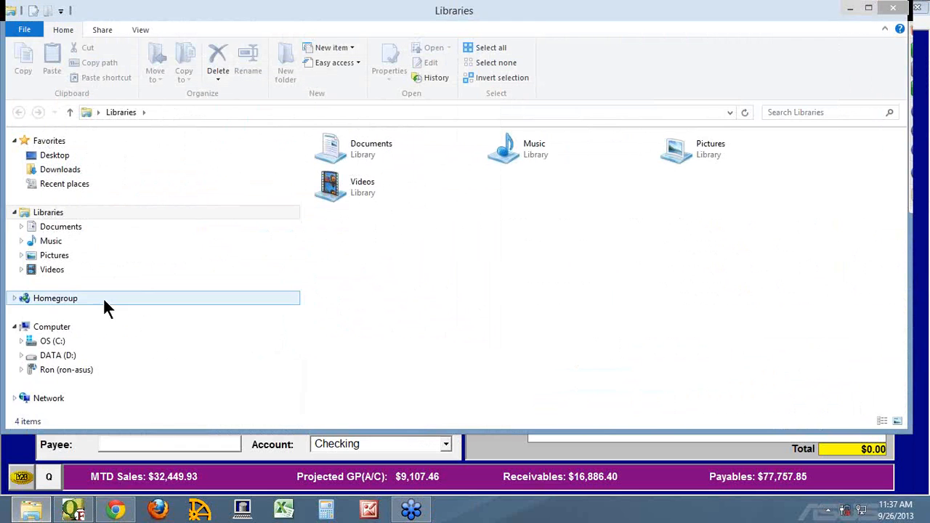
click(45, 229)
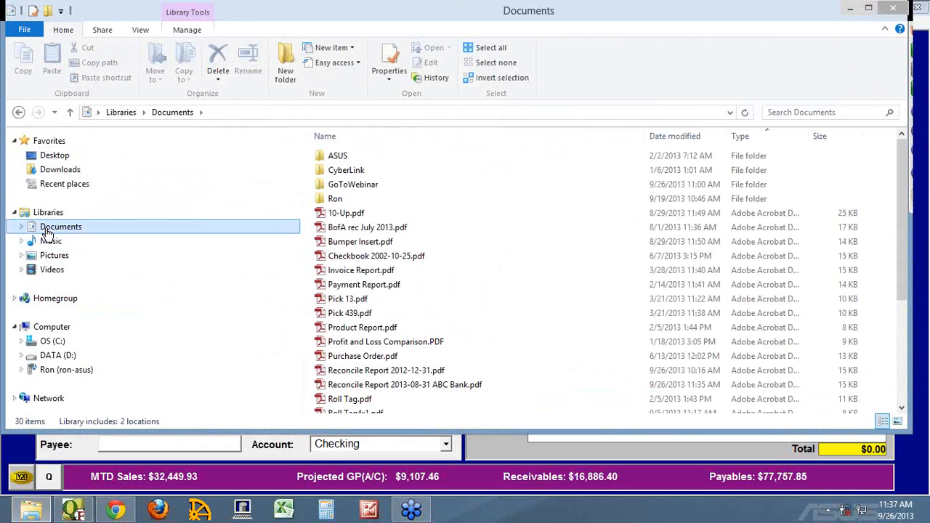
double_click(412, 384)
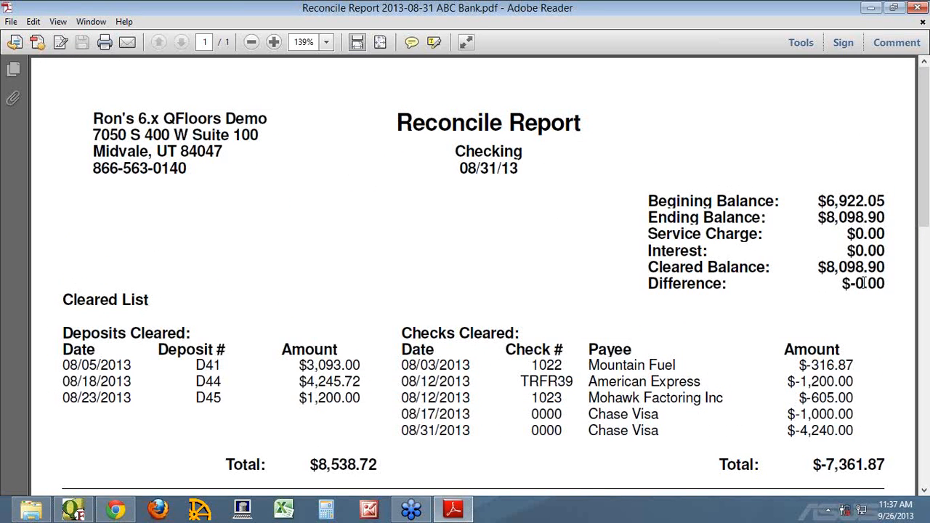
drag(841, 283, 869, 284)
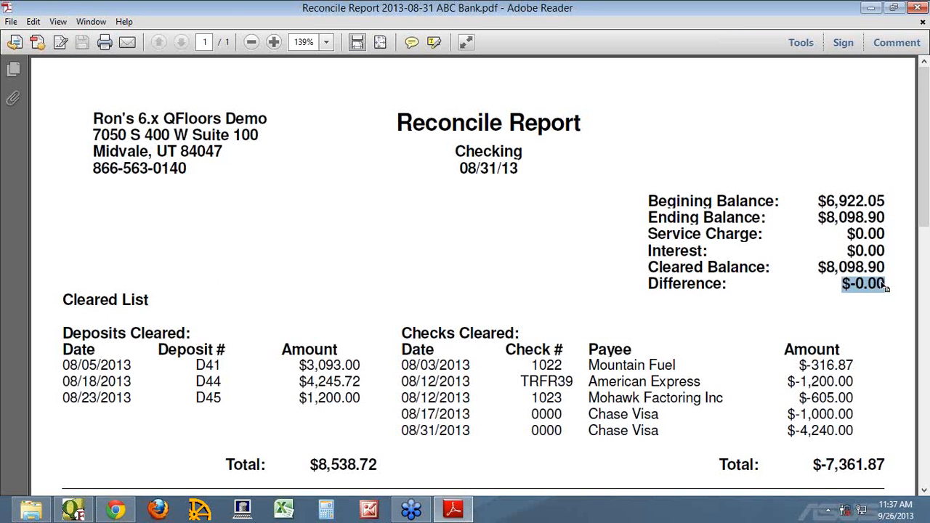
click(74, 510)
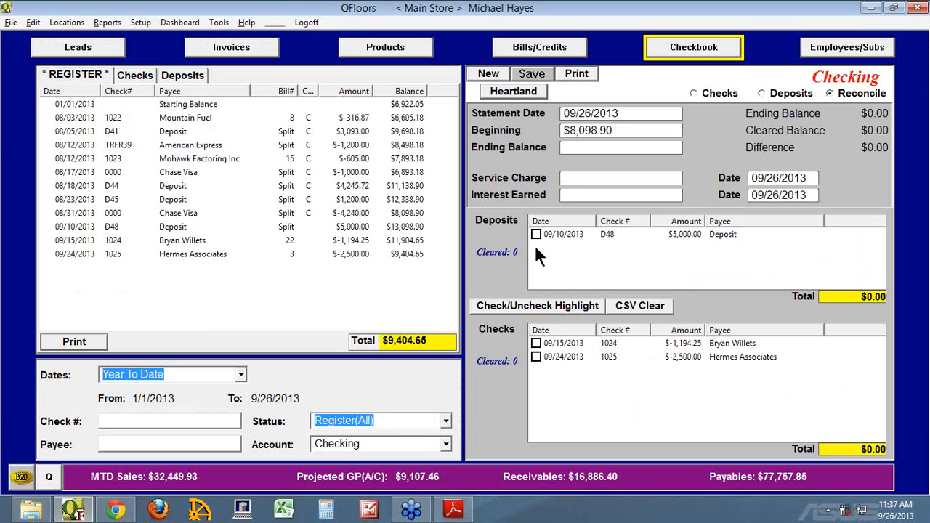
drag(618, 131, 541, 134)
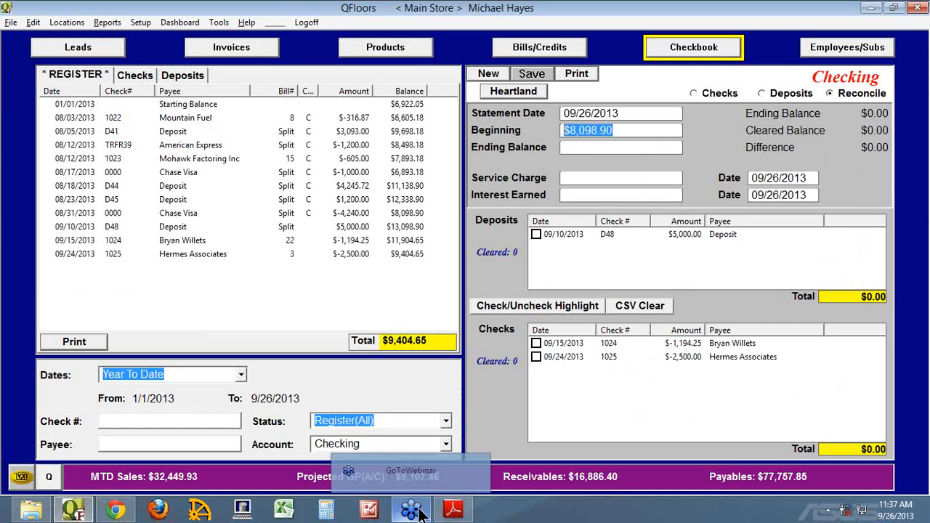
Step: Return to the PDF in Adobe Reader, dismiss the reading options, and review the report down to its final Difference amount
click(452, 512)
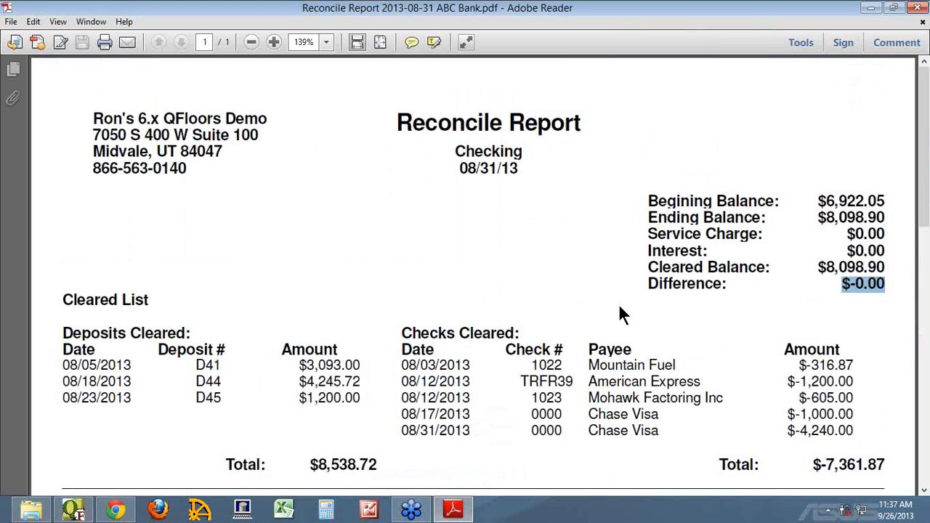
scroll(723, 311, down, 1)
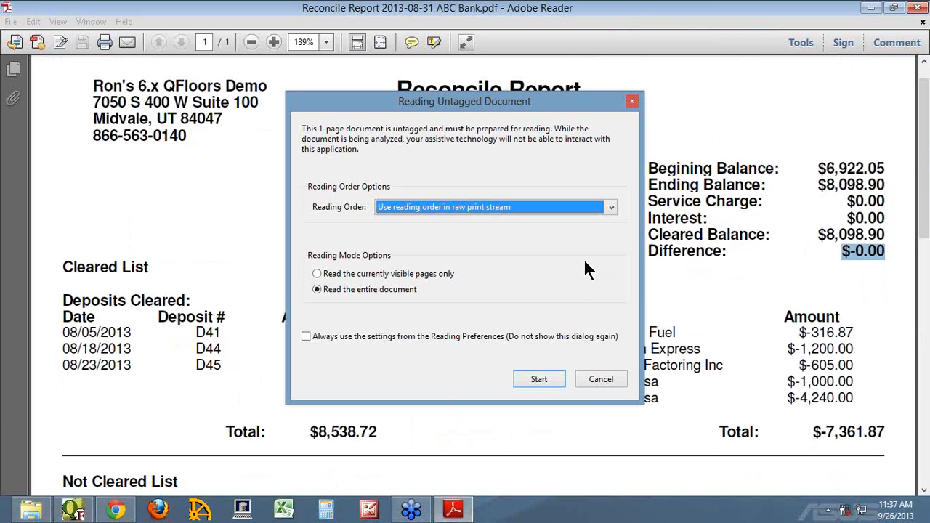
click(604, 380)
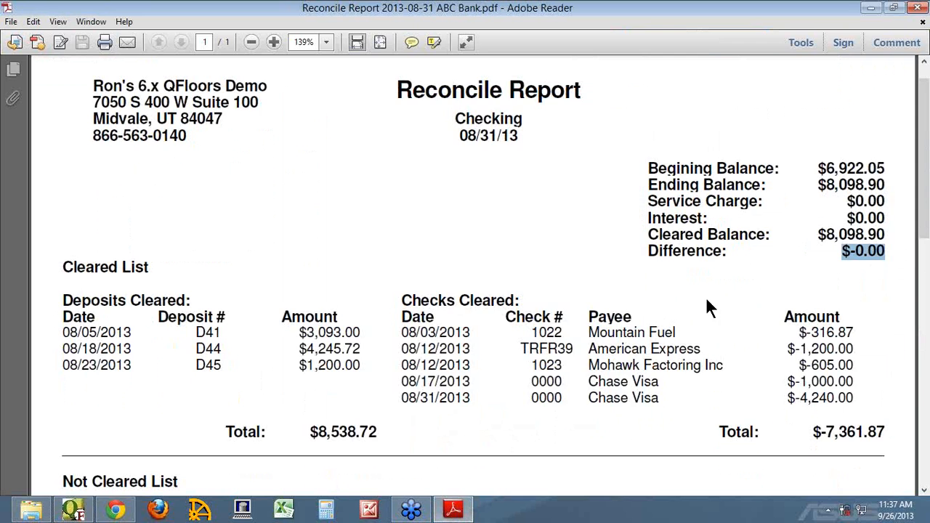
scroll(729, 295, down, 6)
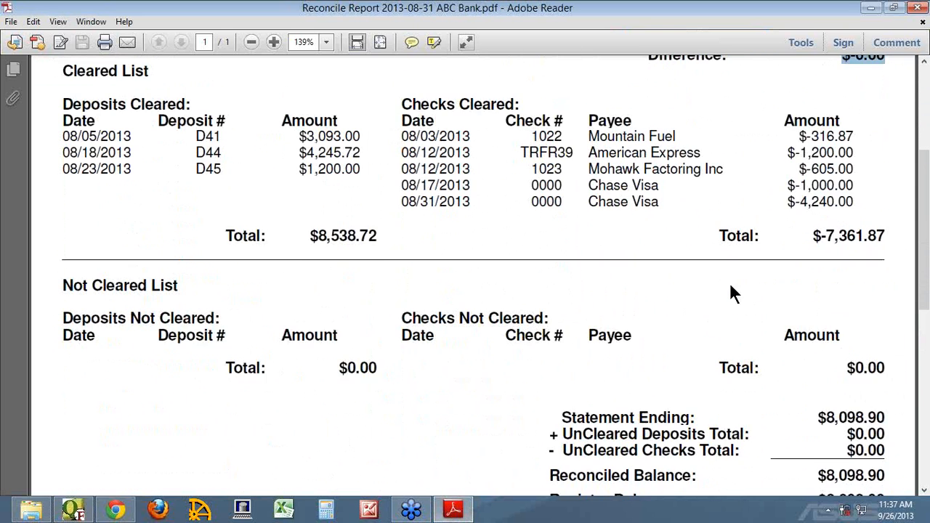
scroll(731, 286, down, 3)
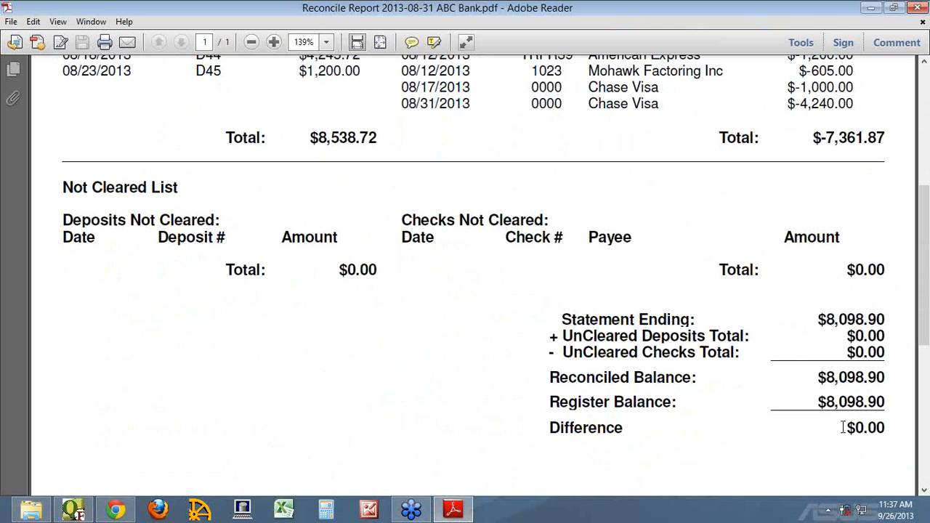
drag(842, 427, 888, 428)
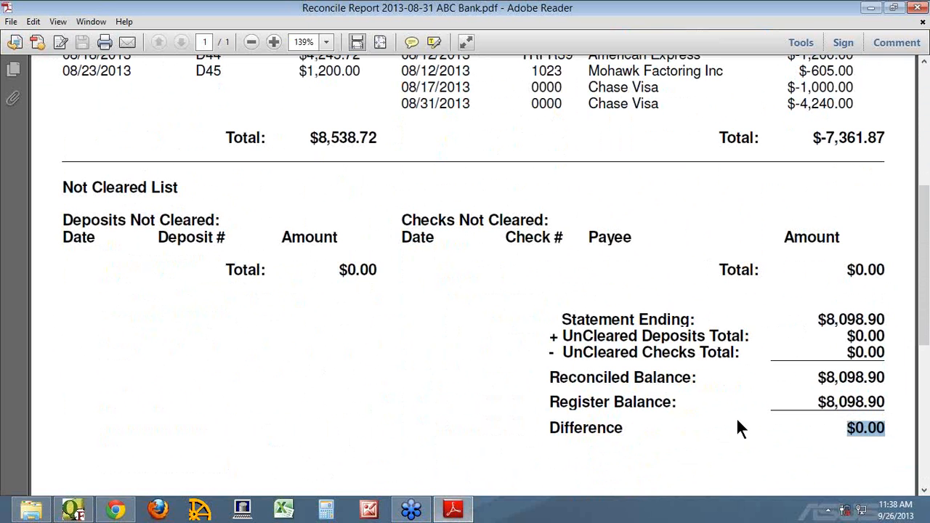
Step: Compare the report's Reconciled Balance, Register Balance, Statement Ending and Difference by highlighting each of them
drag(545, 378, 697, 378)
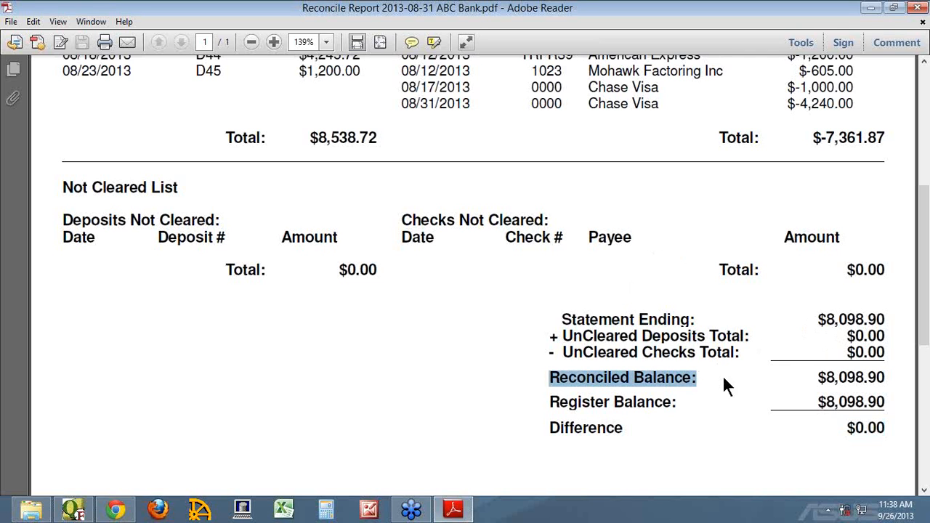
drag(846, 427, 886, 428)
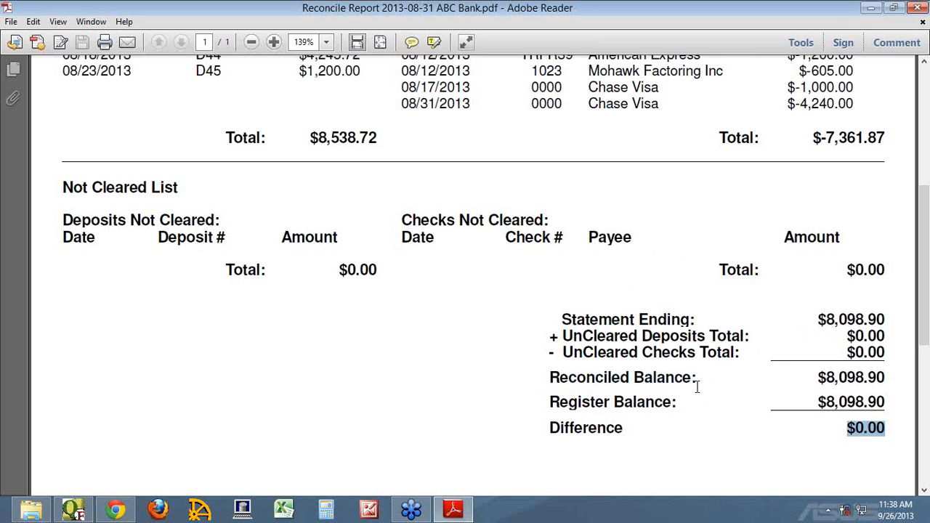
click(621, 402)
drag(551, 402, 882, 401)
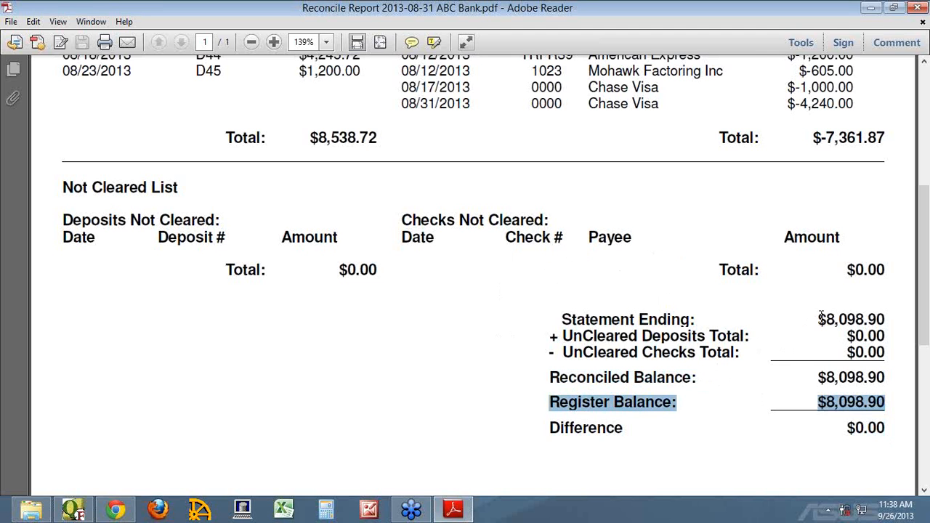
drag(820, 318, 885, 319)
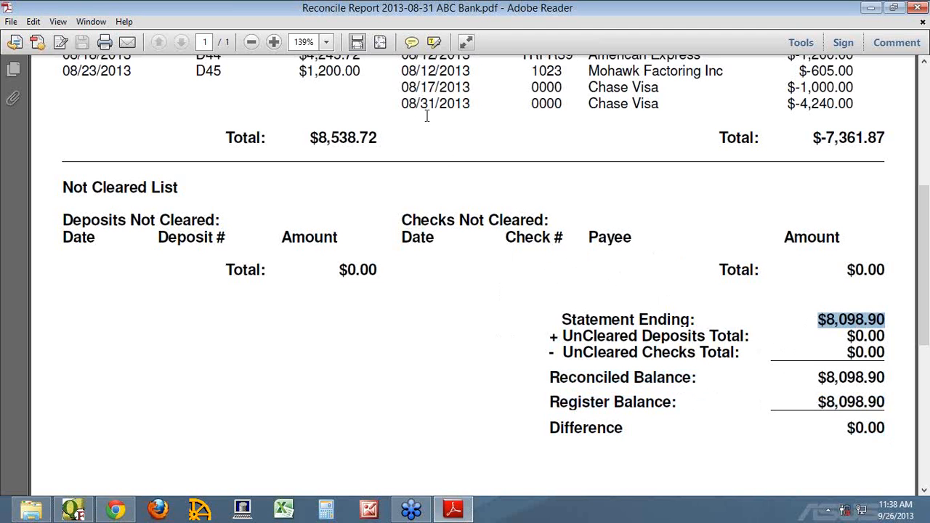
drag(616, 401, 785, 417)
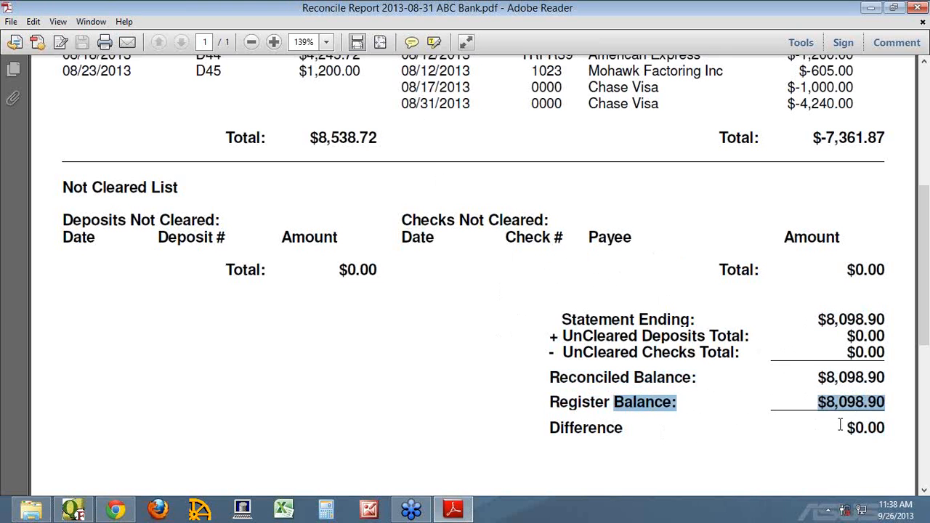
drag(840, 426, 886, 426)
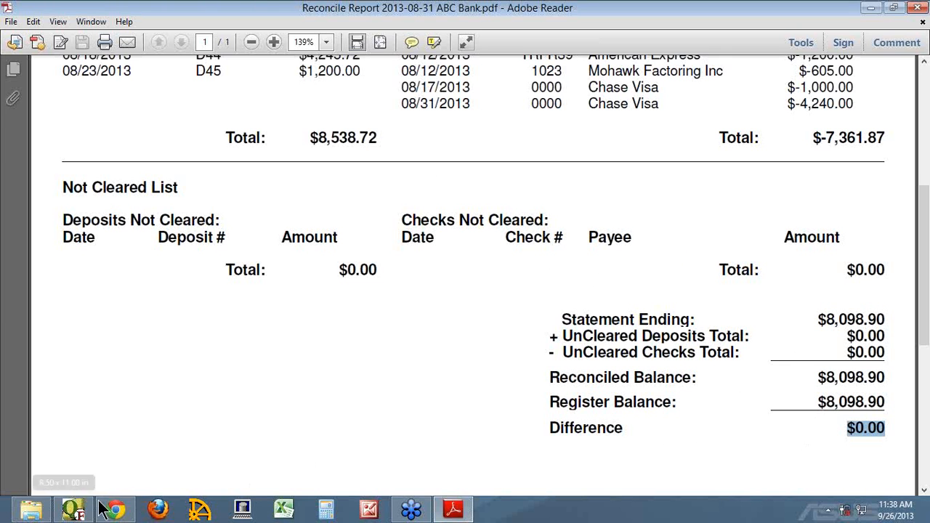
Step: Compare the beginning balance of the new Checking reconciliation in QFloors with the PDF report's Statement Ending line
click(73, 509)
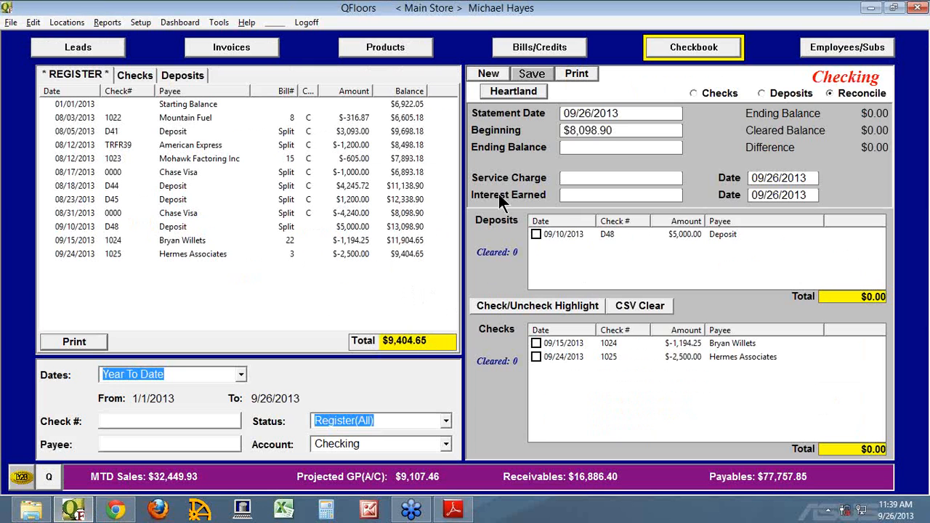
drag(618, 130, 552, 131)
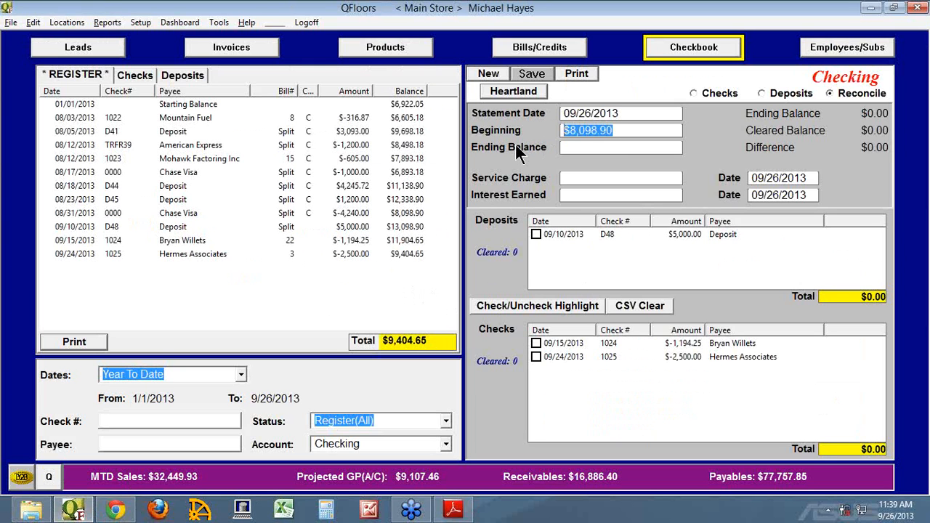
click(618, 131)
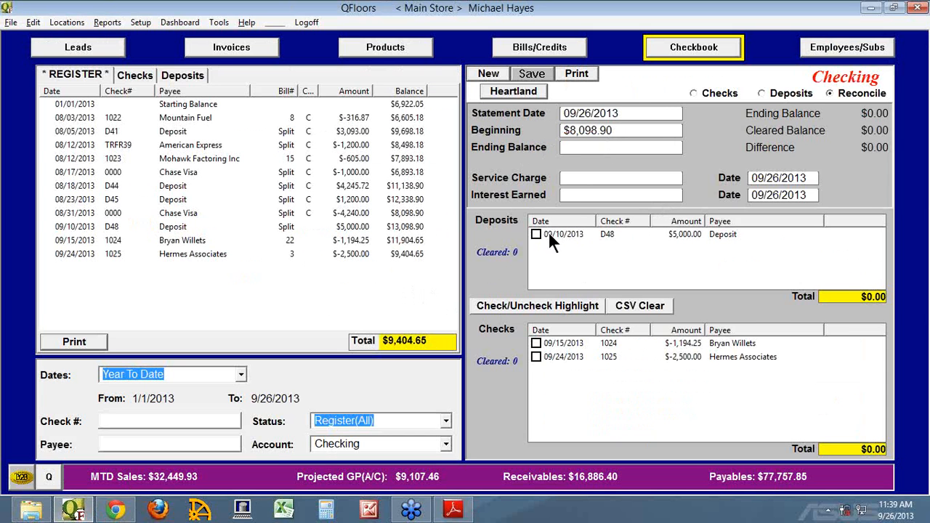
click(454, 508)
drag(582, 325, 675, 324)
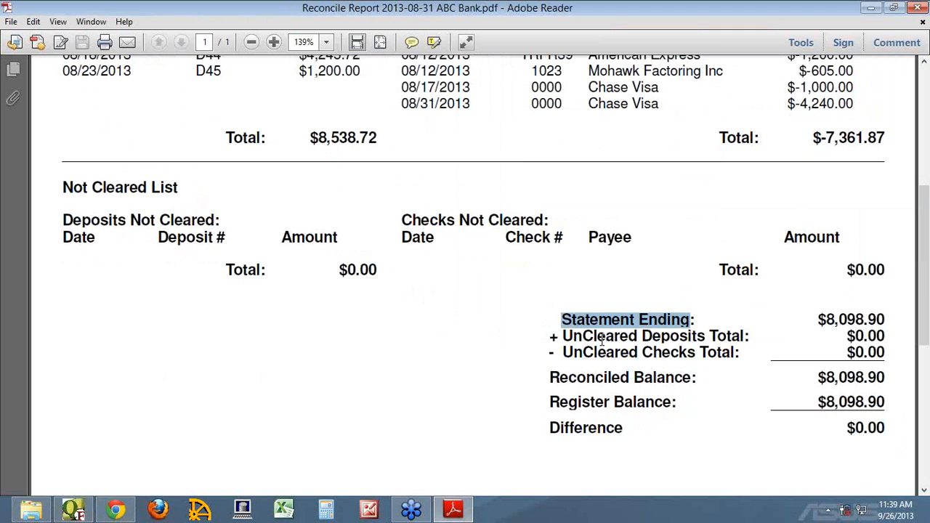
Step: Highlight the UnCleared Deposits Total and UnCleared Checks Total lines in the PDF reconcile report
drag(596, 338, 677, 338)
drag(603, 354, 711, 354)
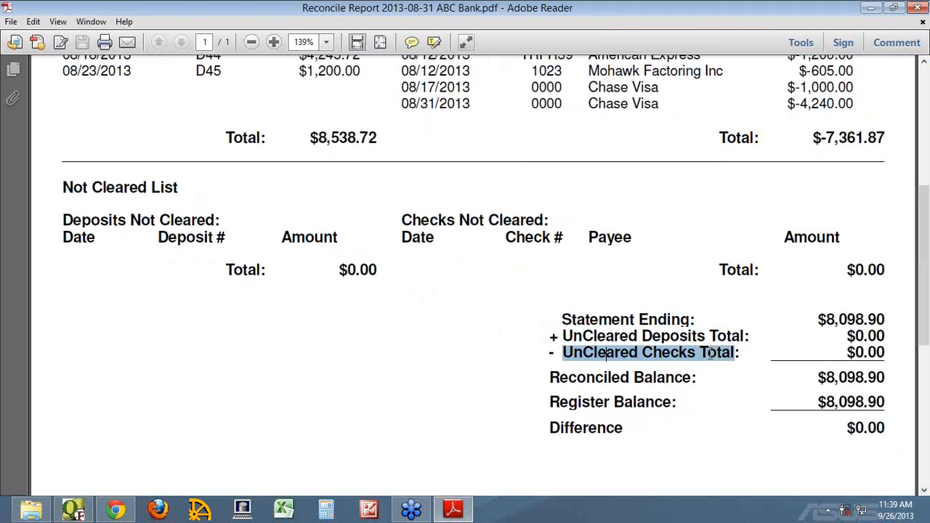
Step: Switch to QFloors and mark deposit D48 and checks 1024 and 1025 as cleared in the new Checking reconciliation
click(81, 510)
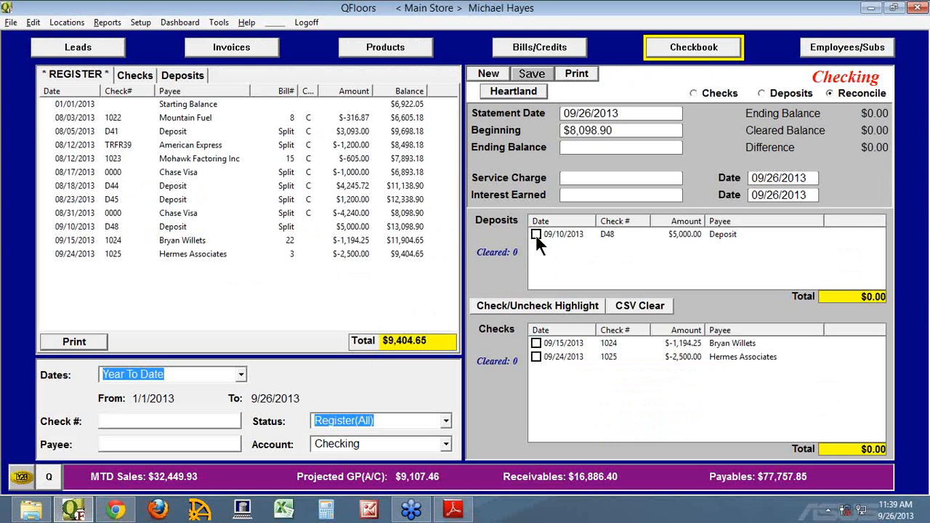
click(535, 233)
click(536, 342)
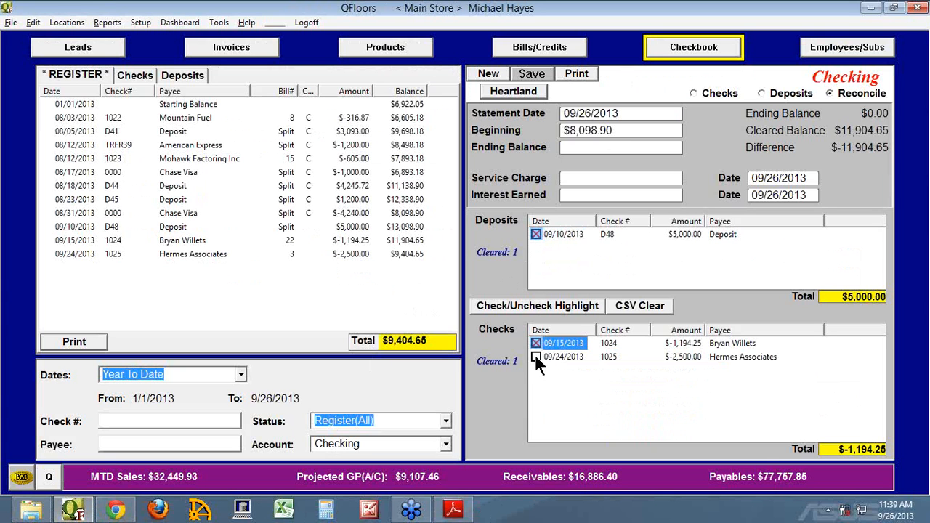
click(535, 356)
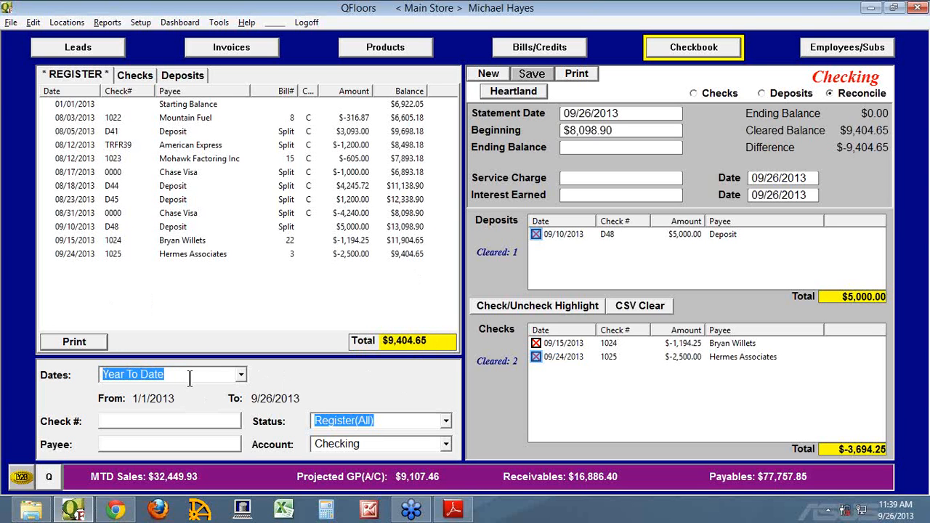
Step: Set the checkbook register's date range to All Dates and the reconciliation's statement date to 12/31/2013
text(All Dates)
key(Return)
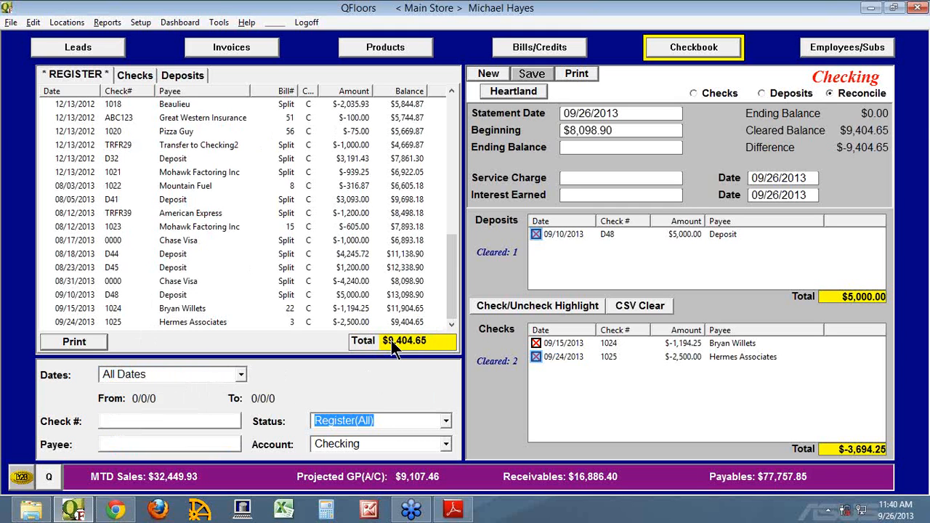
drag(645, 113, 516, 110)
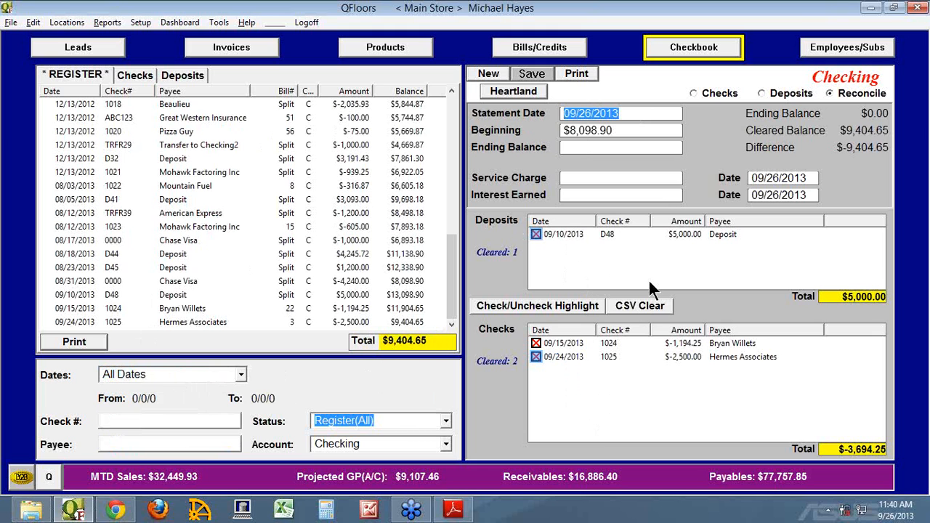
text(12/31/2013)
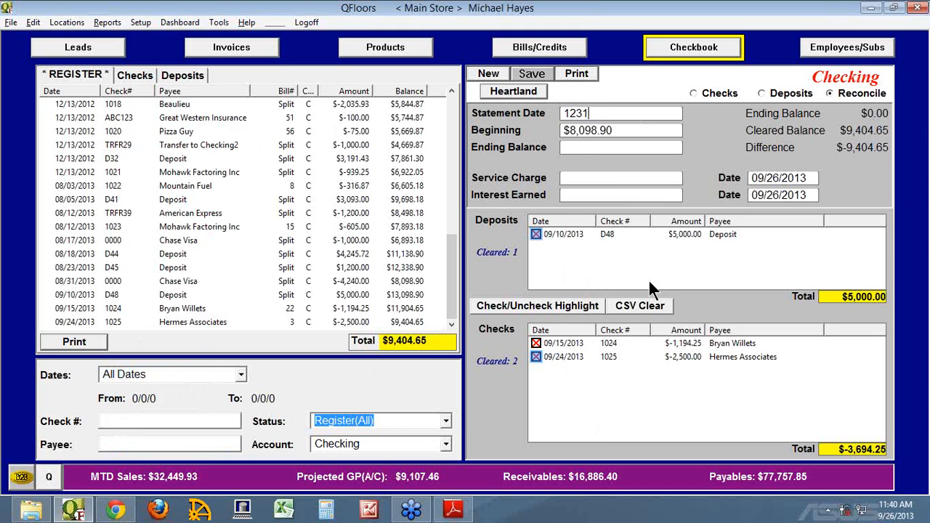
key(Tab)
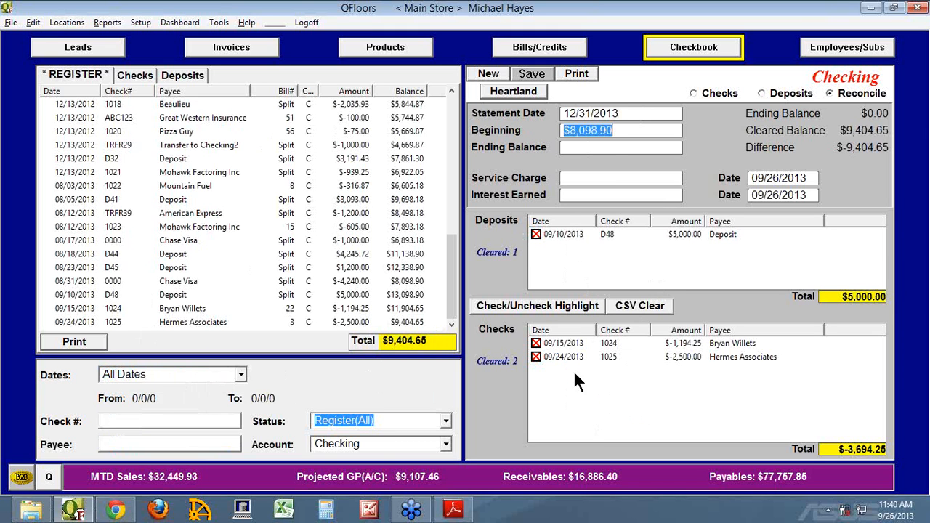
key(shift+Tab)
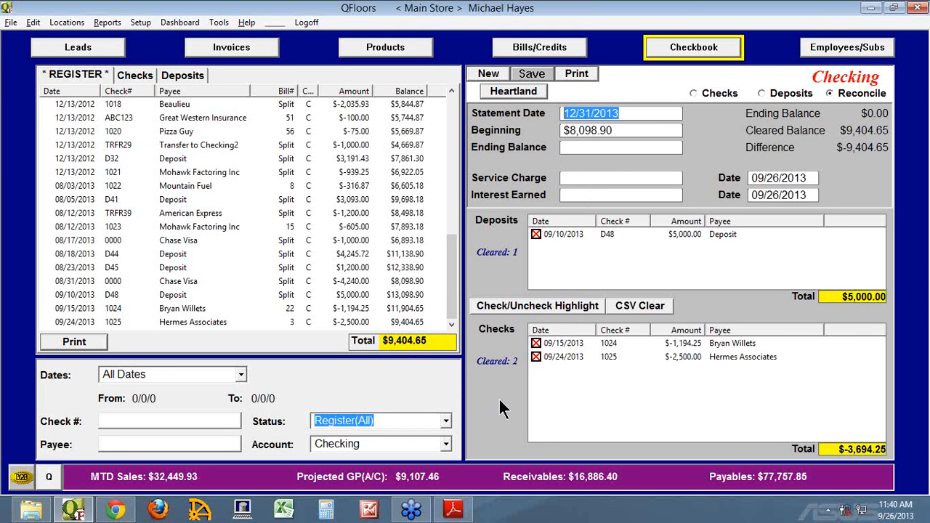
Step: Switch to Chrome and open the Training Videos page from the account menu on the QFloors website
click(114, 510)
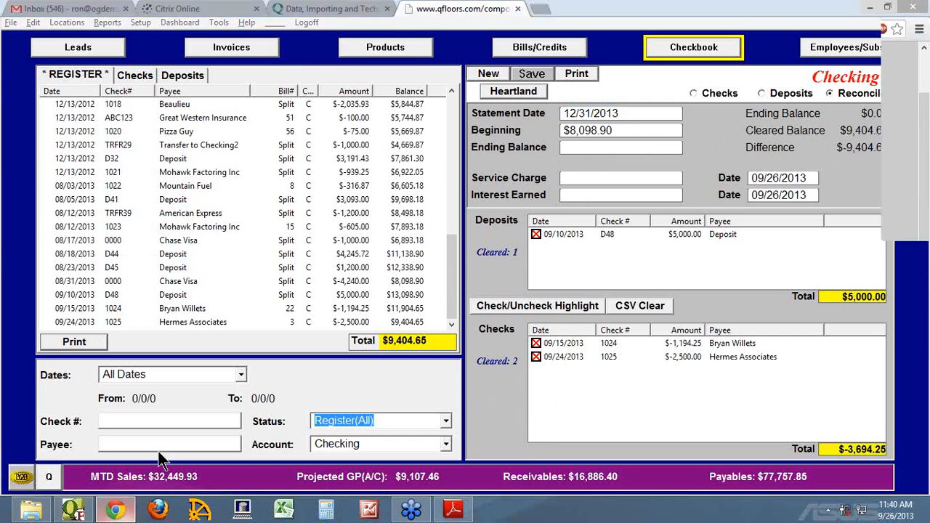
click(314, 8)
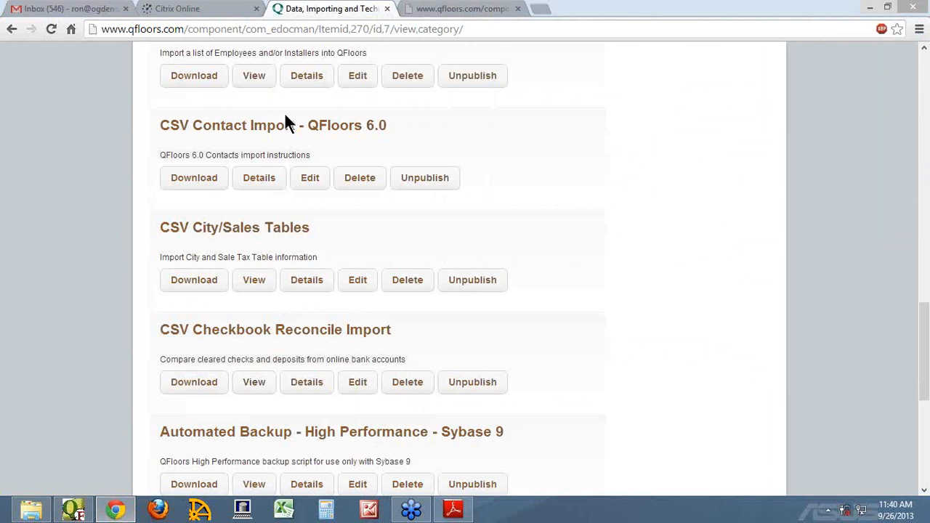
scroll(281, 120, up, 1)
scroll(283, 125, up, 10)
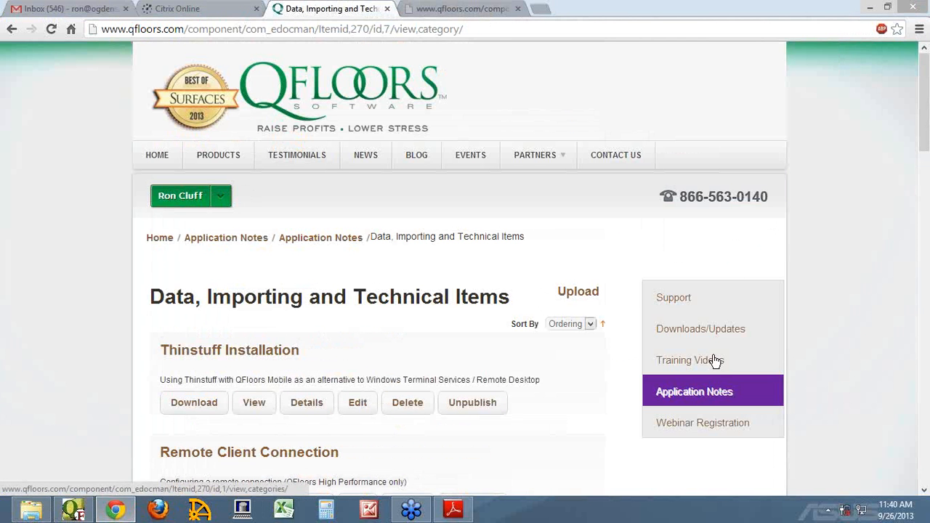
click(223, 203)
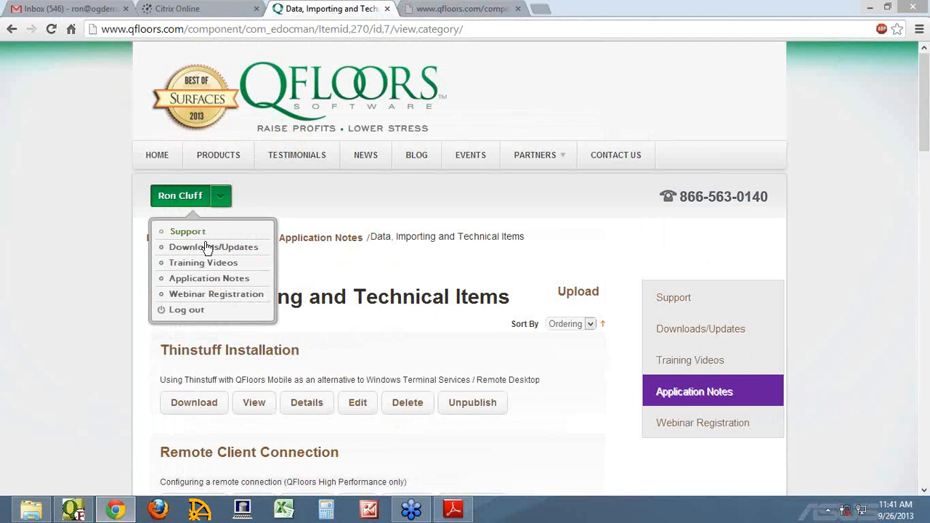
click(203, 265)
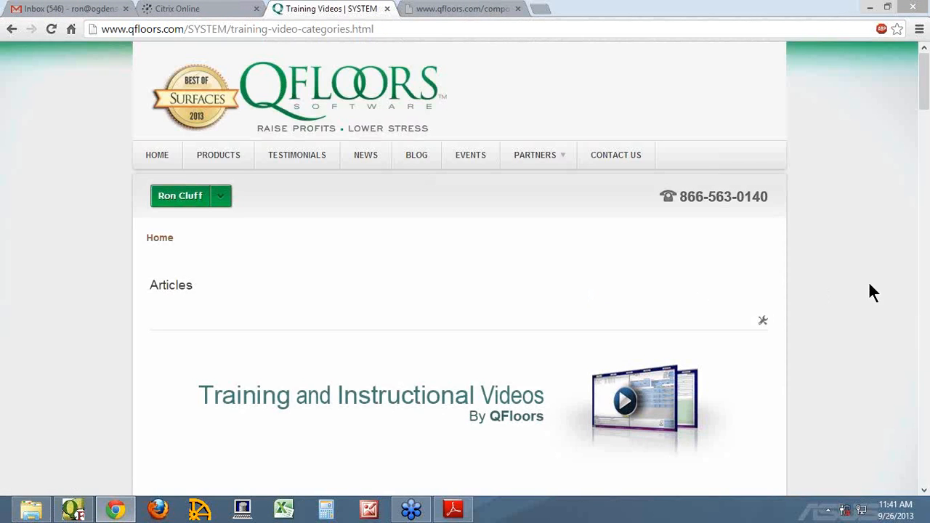
Step: Highlight the IMPORTANT note about viewing the YouTube training videos, including its words "def resolution"
scroll(875, 303, down, 3)
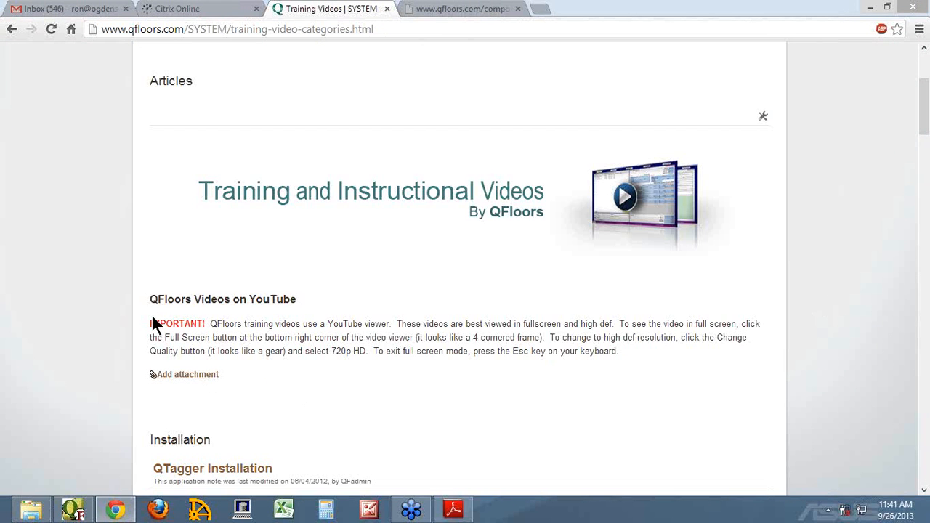
drag(149, 324, 623, 353)
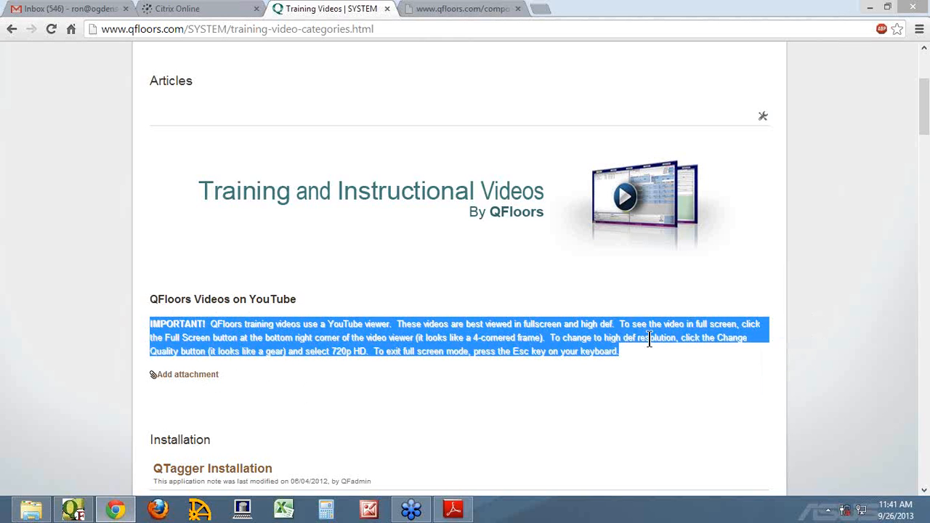
click(653, 351)
drag(623, 337, 673, 337)
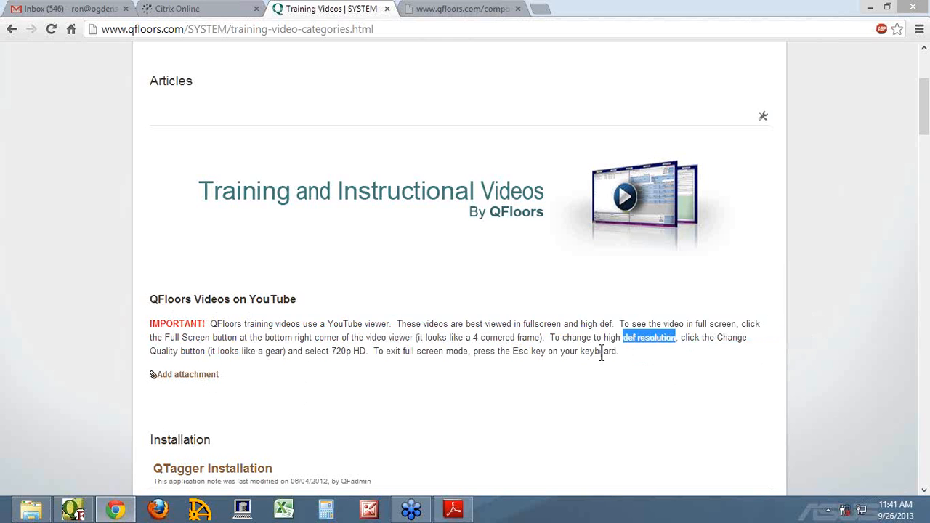
Step: Browse the training video categories, from New Features and the training seminars to the Checkbook section and back to Invoices
scroll(638, 369, down, 6)
scroll(577, 336, down, 3)
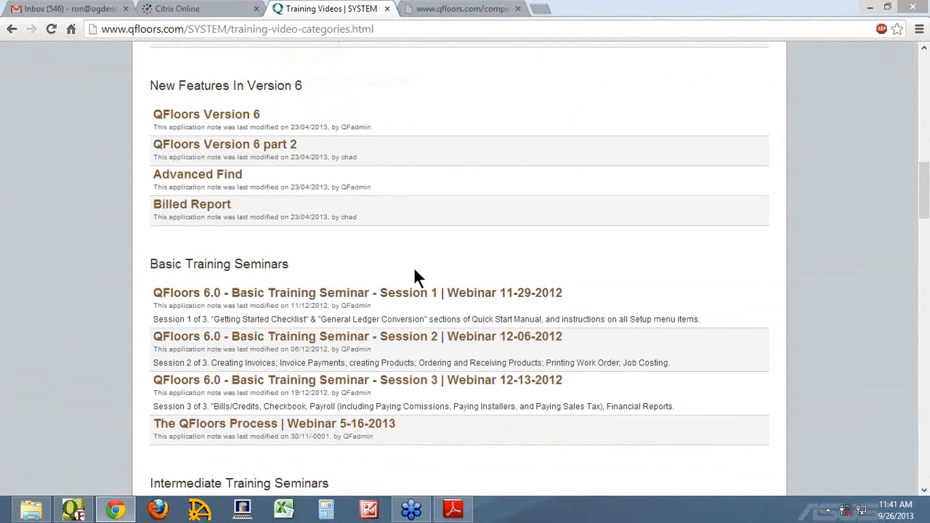
scroll(672, 270, down, 6)
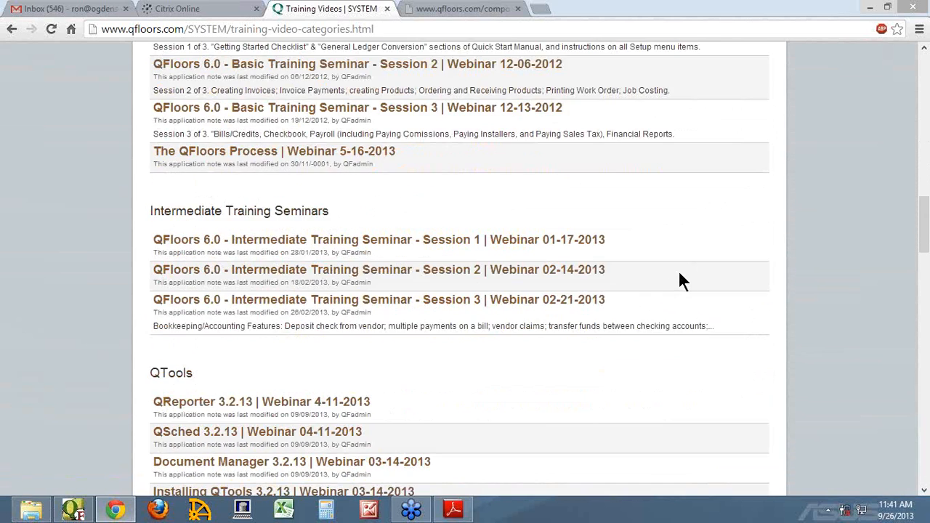
scroll(659, 337, down, 10)
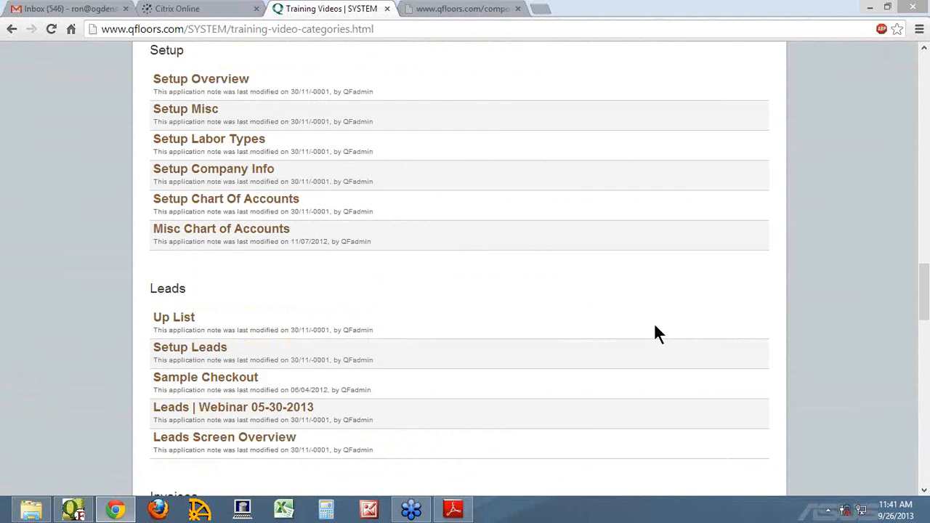
scroll(658, 325, down, 5)
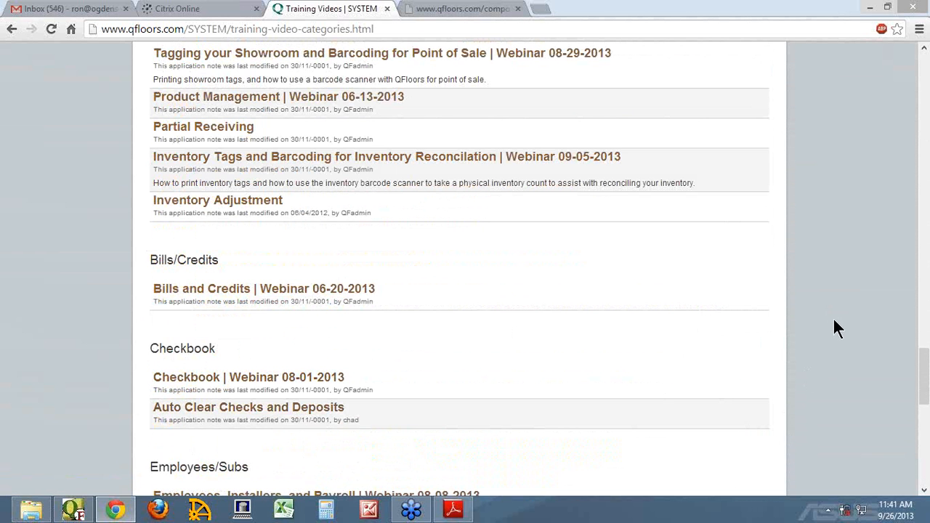
scroll(864, 348, up, 5)
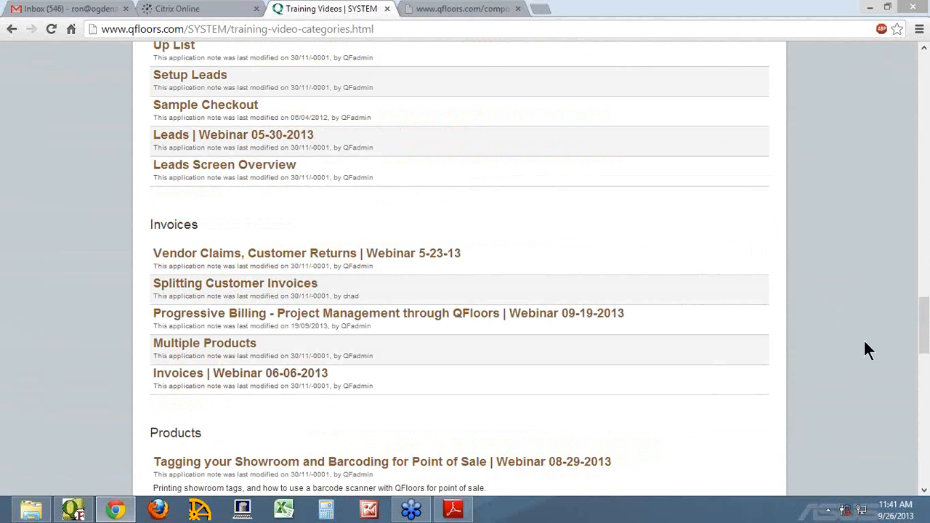